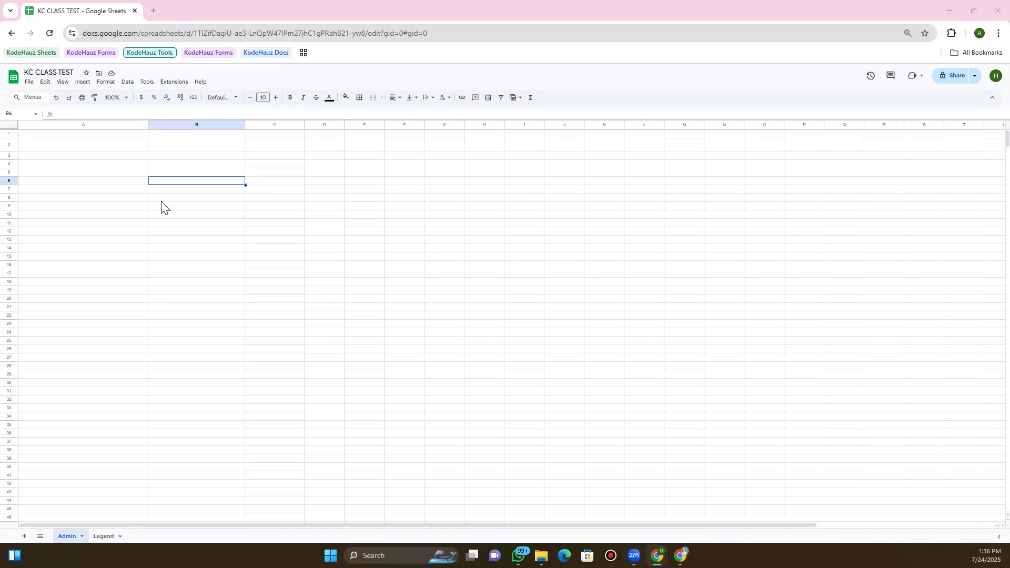
Enter 'Issues' as the first column heading in cell A1
left_click(109, 145)
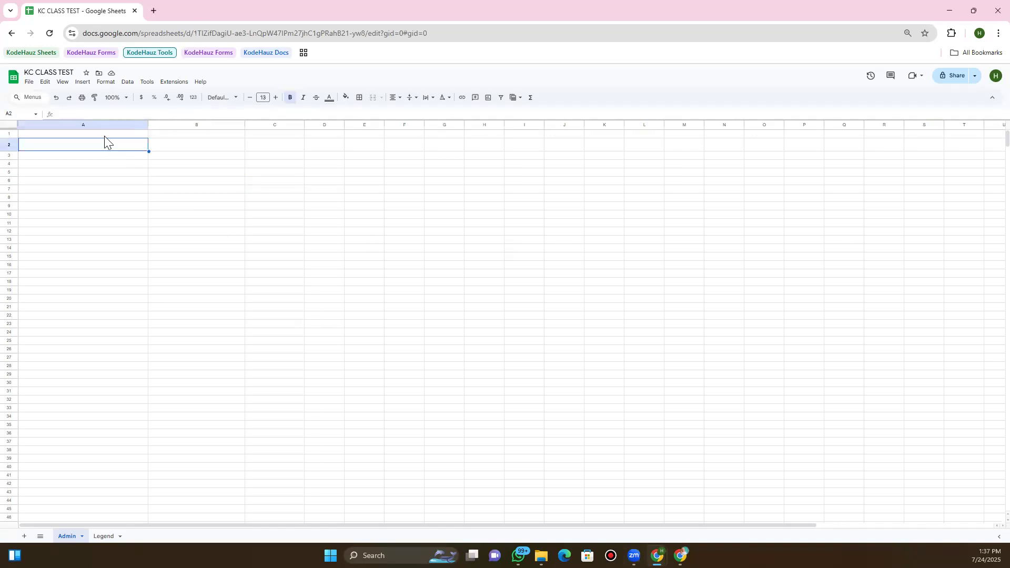
left_click(104, 136)
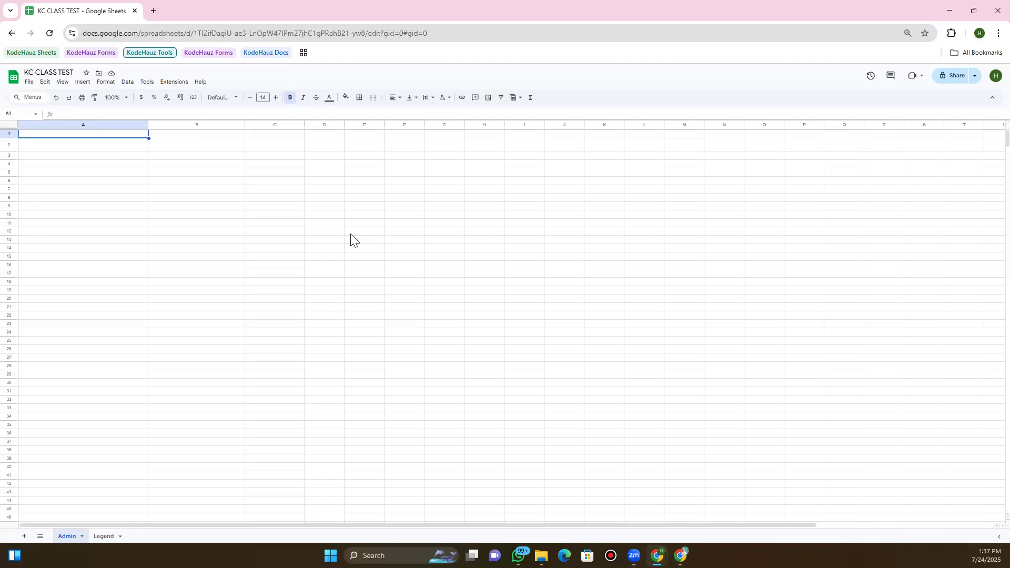
double_click(134, 136)
double_click(135, 137)
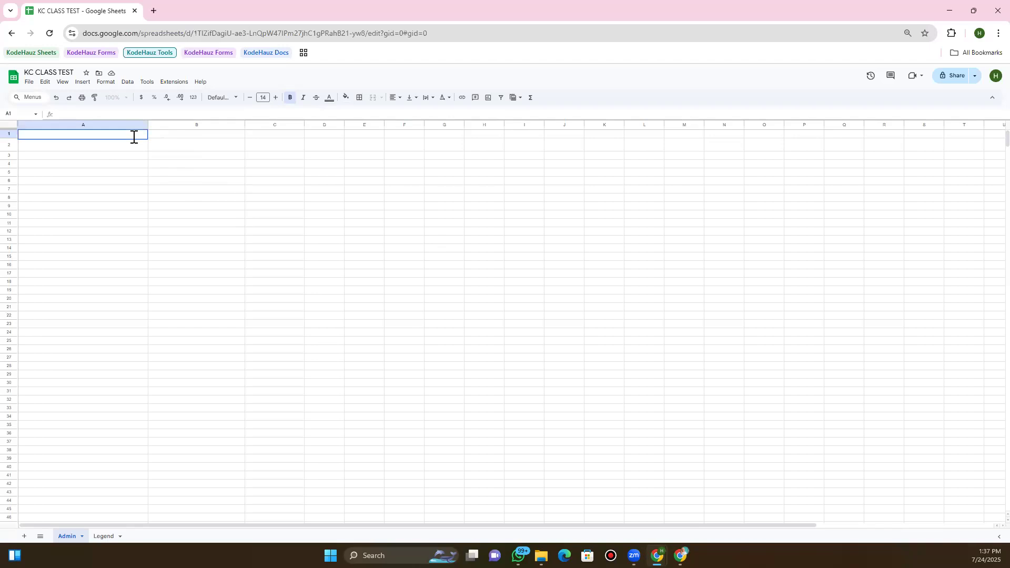
type("Issues")
left_click(159, 139)
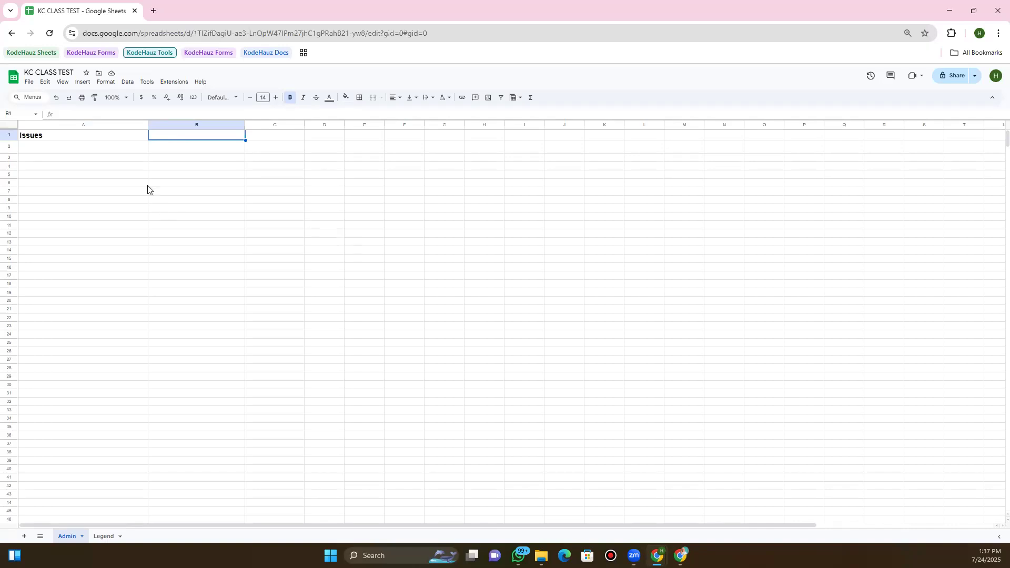
Enter the headings 'Stage' in B1 and 'Assignee' in C1
left_click(119, 141)
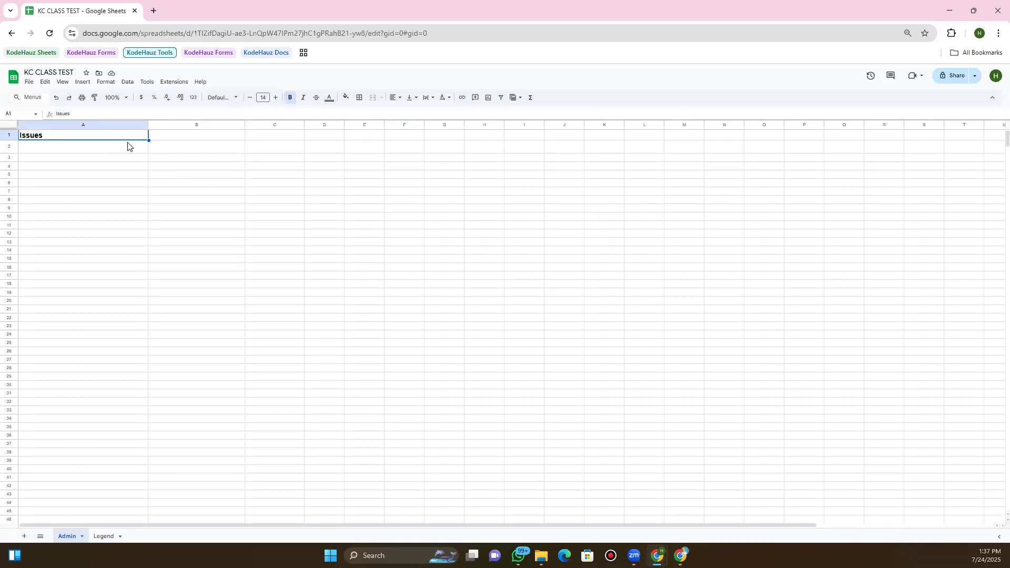
left_click(167, 137)
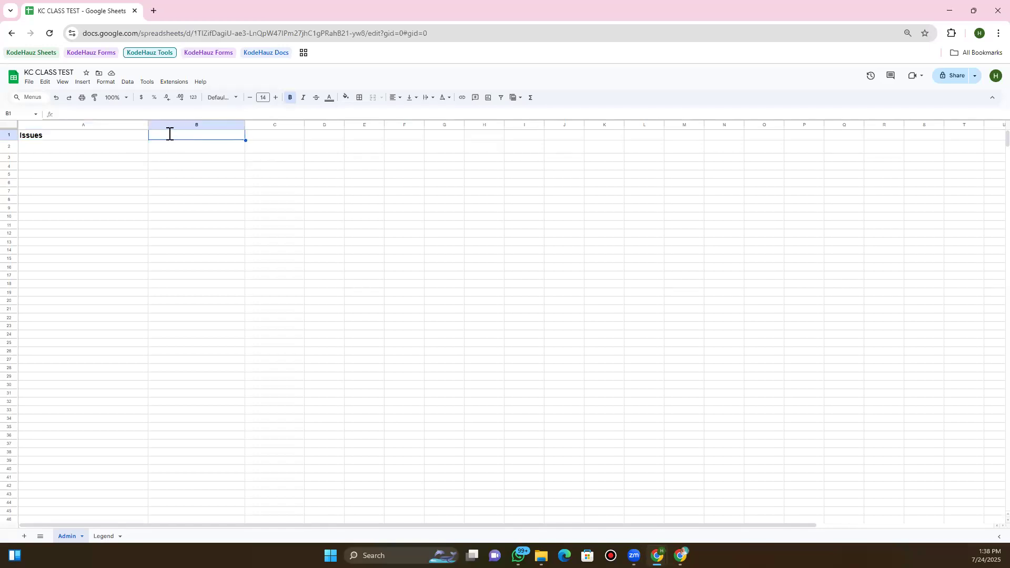
double_click(170, 134)
type("Stage")
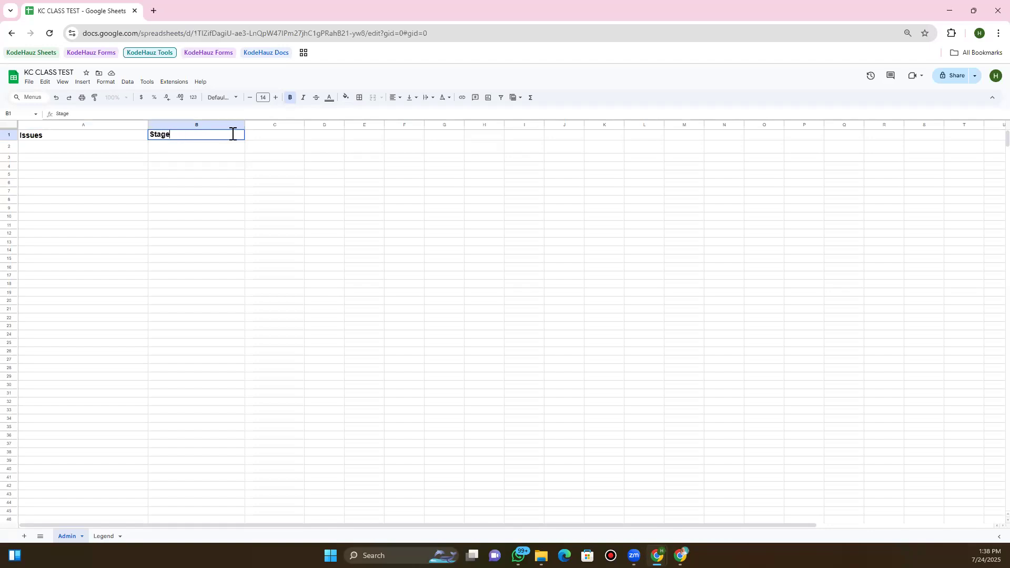
left_click(297, 136)
double_click(297, 135)
type("A")
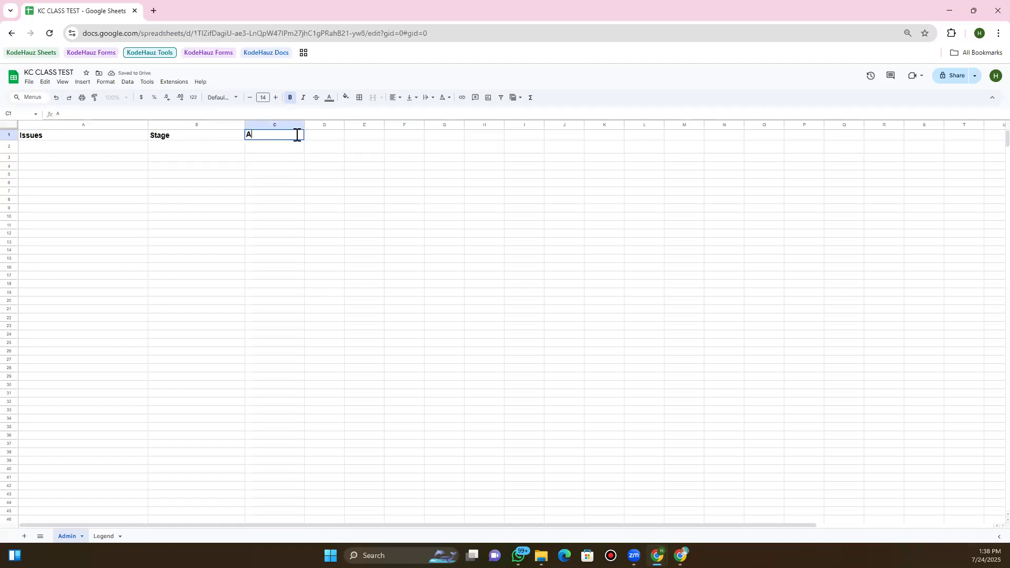
type("ssignee")
left_click(326, 141)
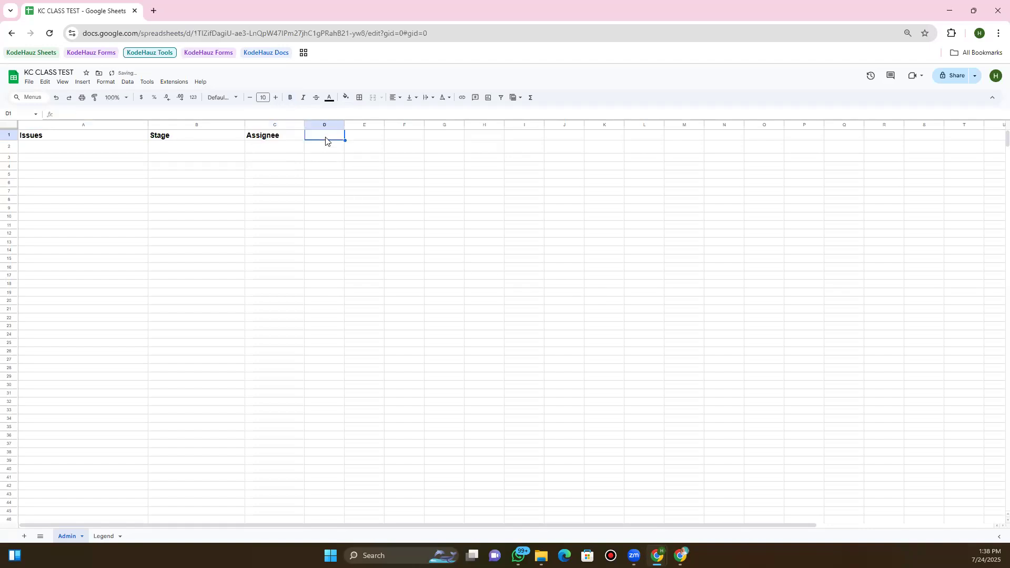
Put a 'Priority' heading in D1 with the same formatting as the Assignee heading
type("Priority")
key("Return")
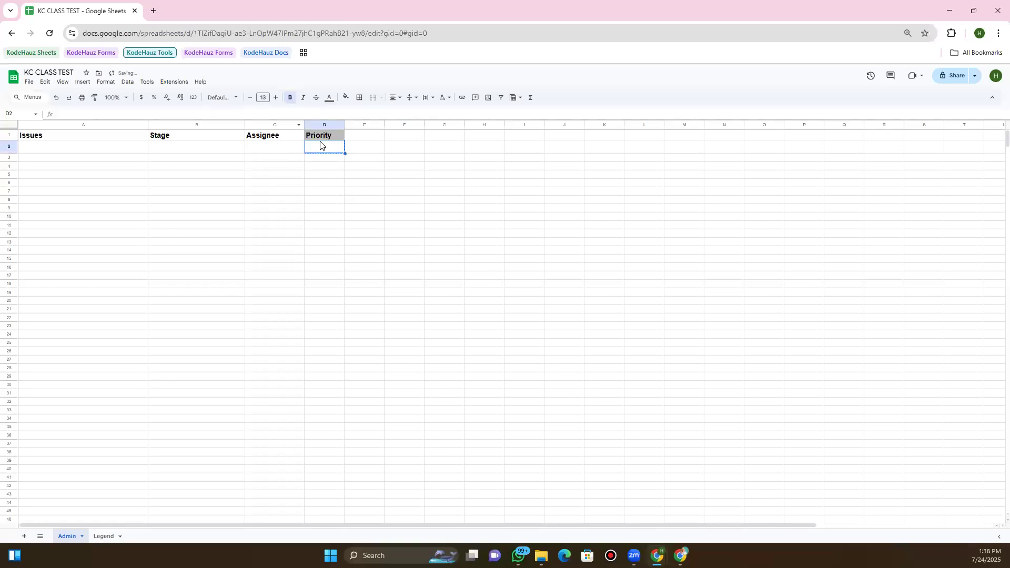
key("Down")
key("Down")
key("Down")
key("Down")
left_click(322, 136)
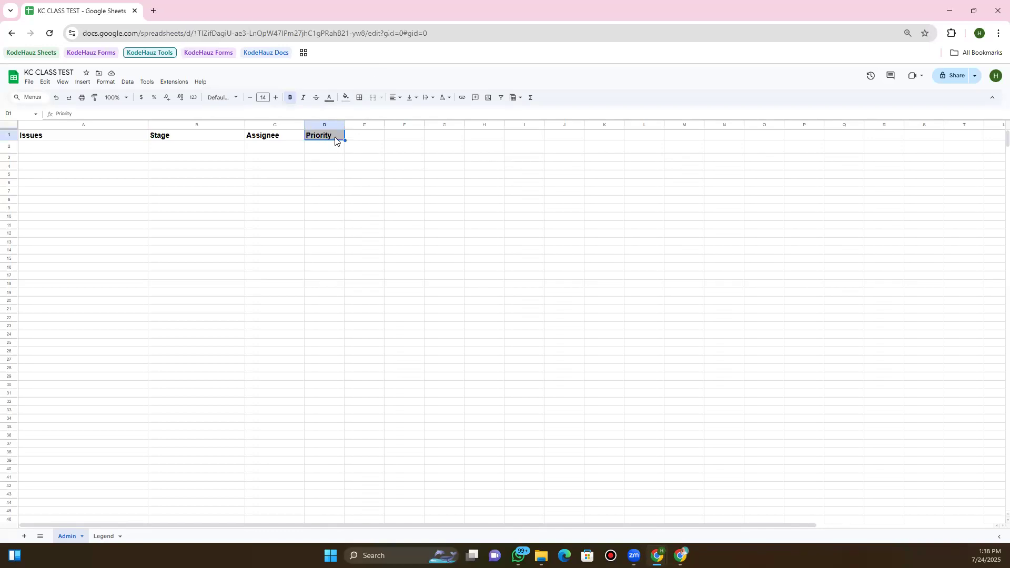
key("Delete")
key("ctrl+z")
key("ctrl+z")
left_click(300, 134)
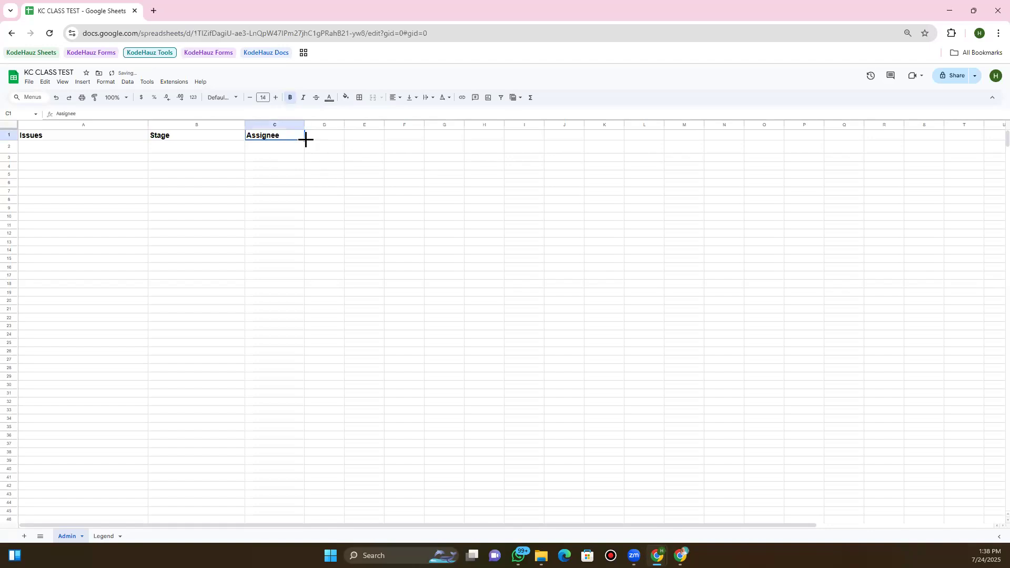
left_click_drag(307, 141, 333, 135)
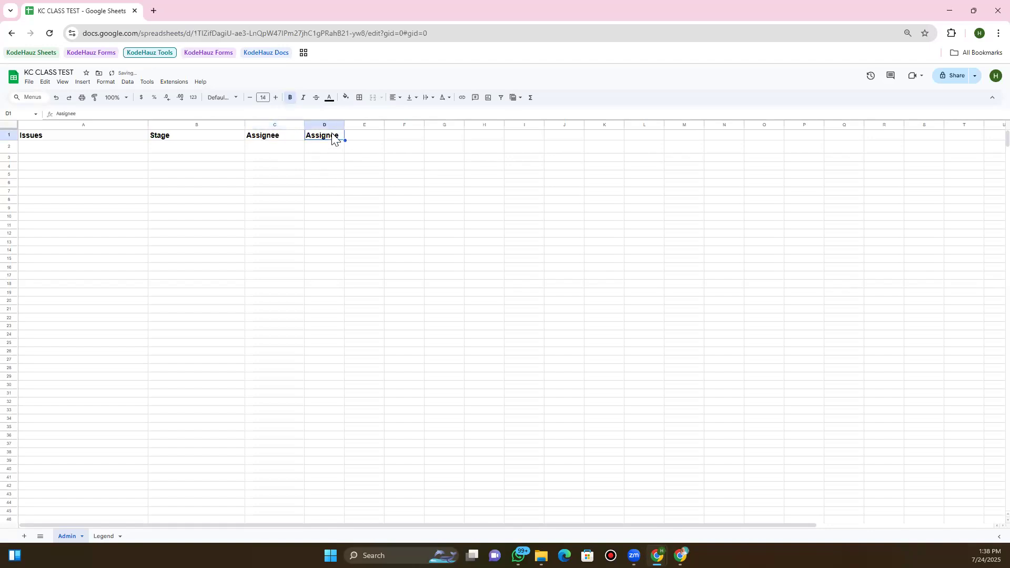
double_click(332, 134)
double_click(333, 134)
type("Prio")
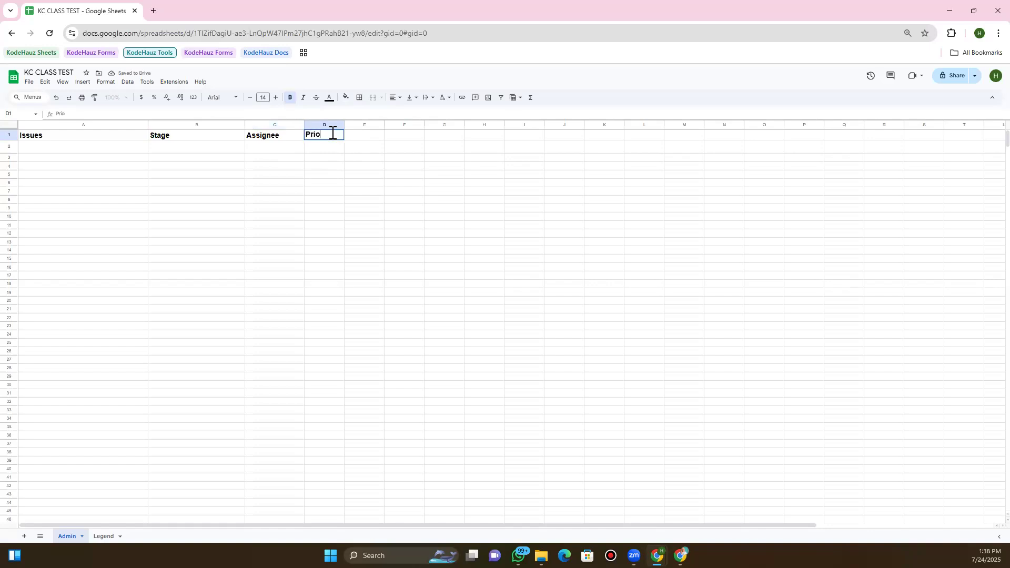
type("rity")
left_click(63, 151)
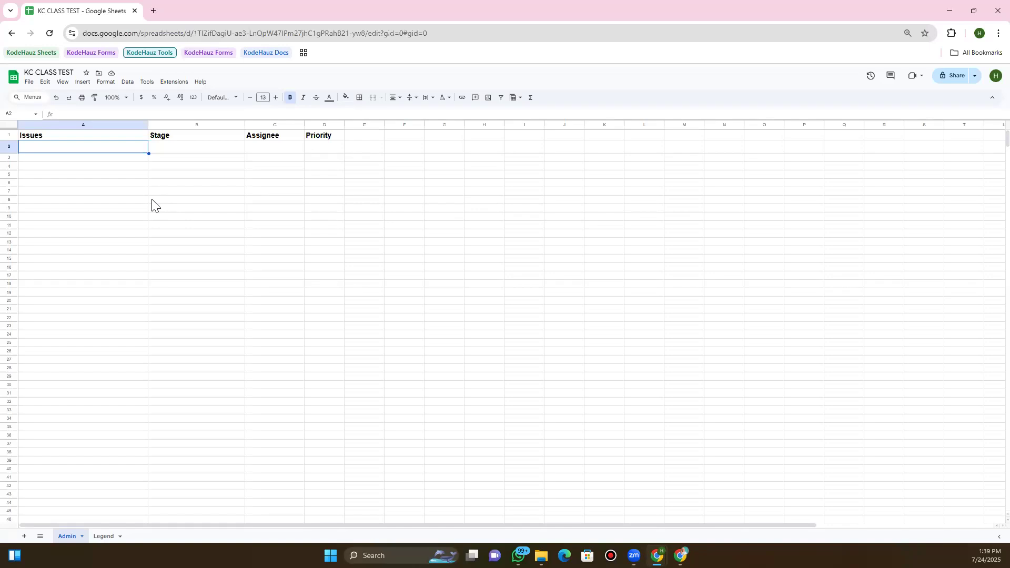
Type 'User Registration and Login' into A2 as the first section label
double_click(130, 146)
type("User Regist")
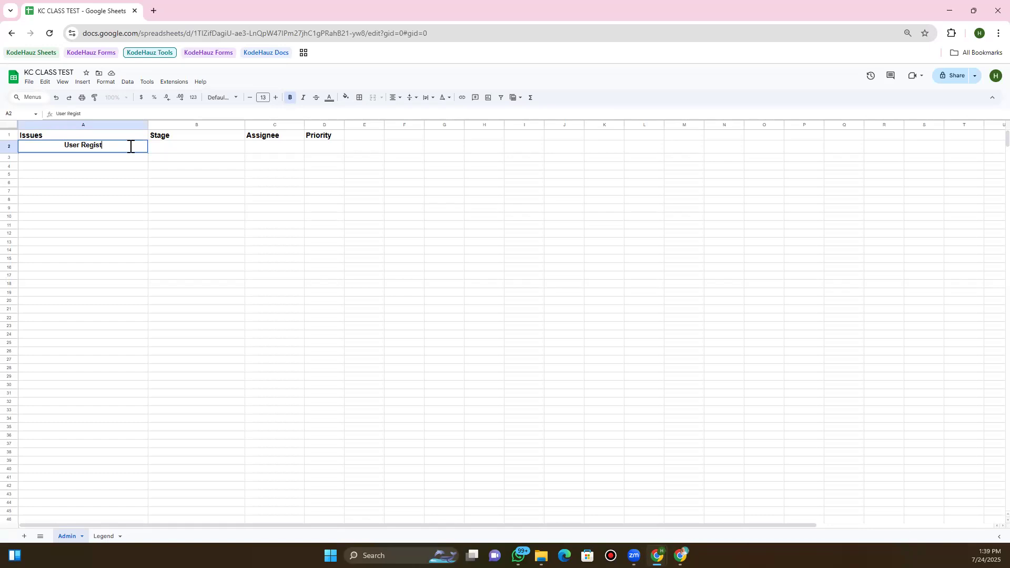
type("ration and Login")
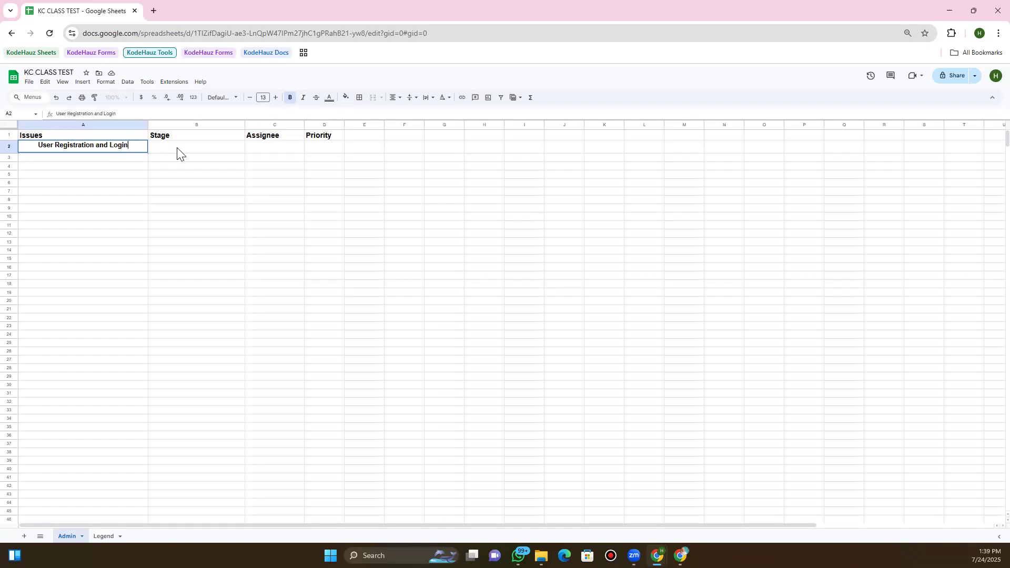
left_click(171, 151)
left_click(132, 148)
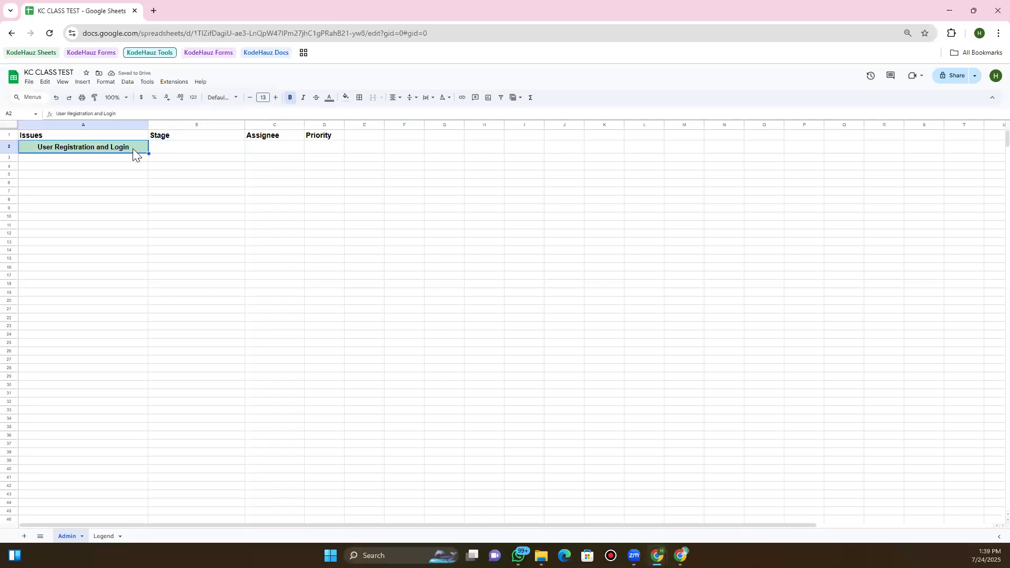
Try custom and standard fill colours on A2 and make its label text white
left_click(346, 99)
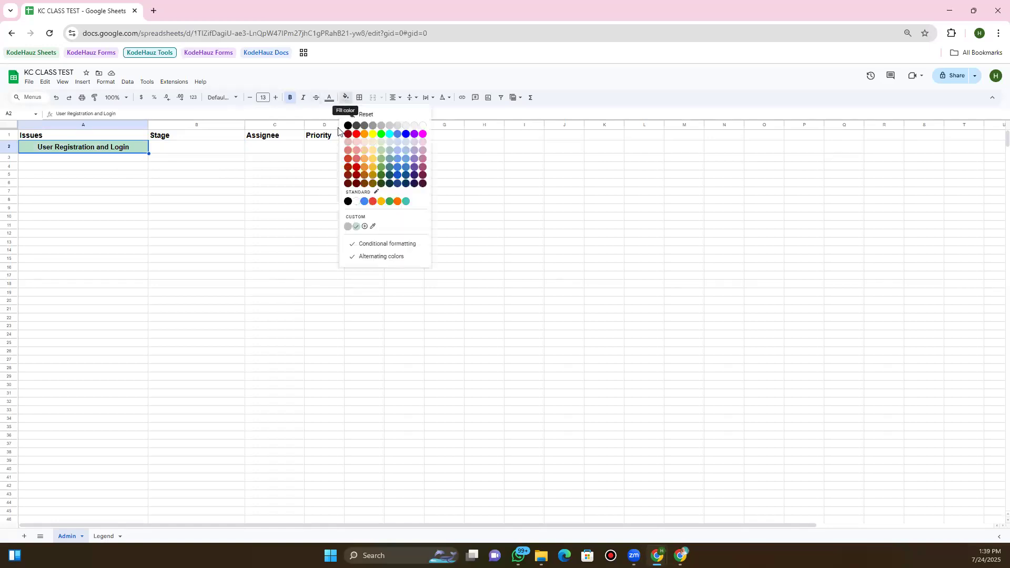
left_click(350, 226)
left_click(152, 158)
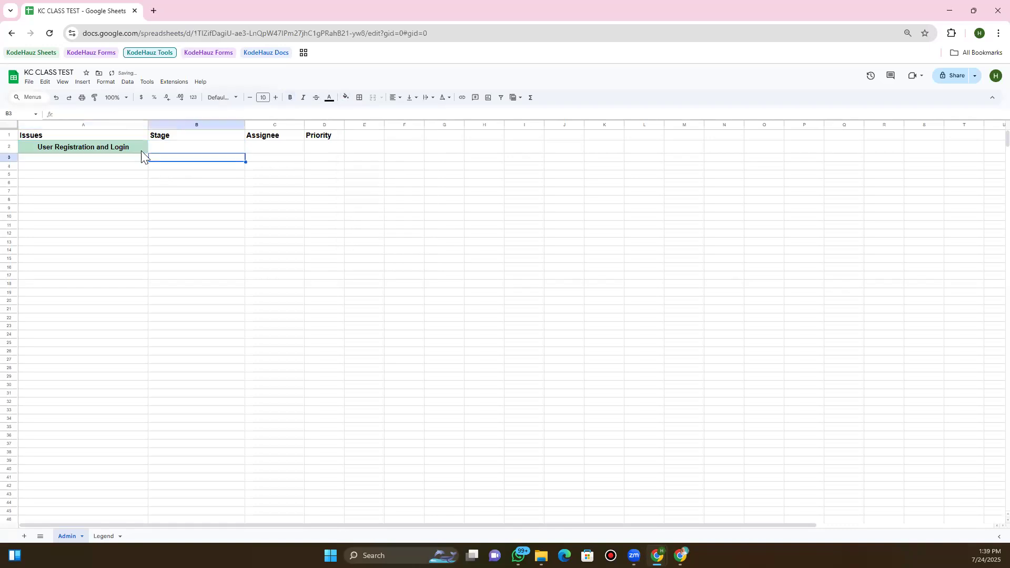
left_click(134, 149)
left_click(345, 98)
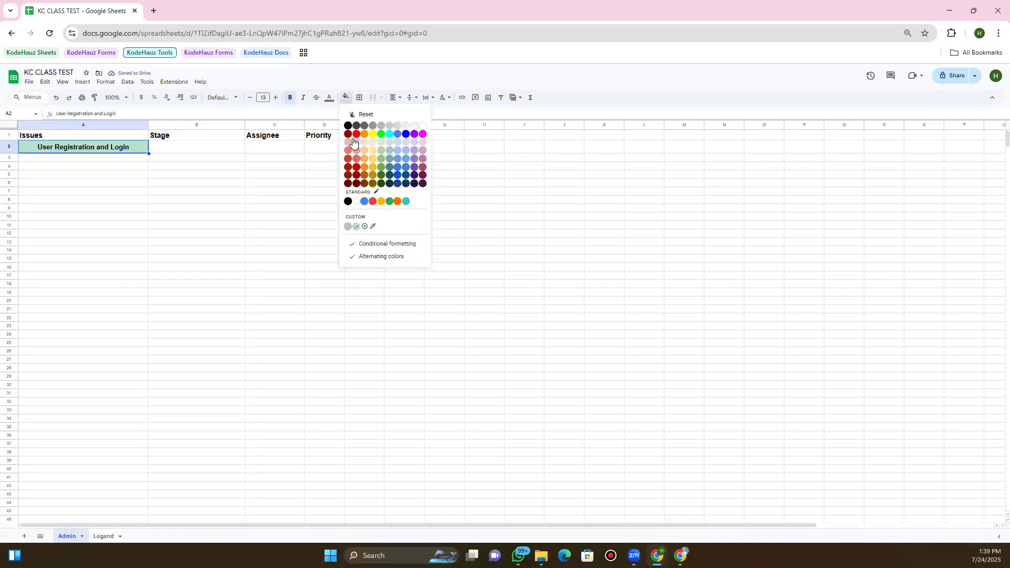
left_click(356, 204)
left_click(329, 98)
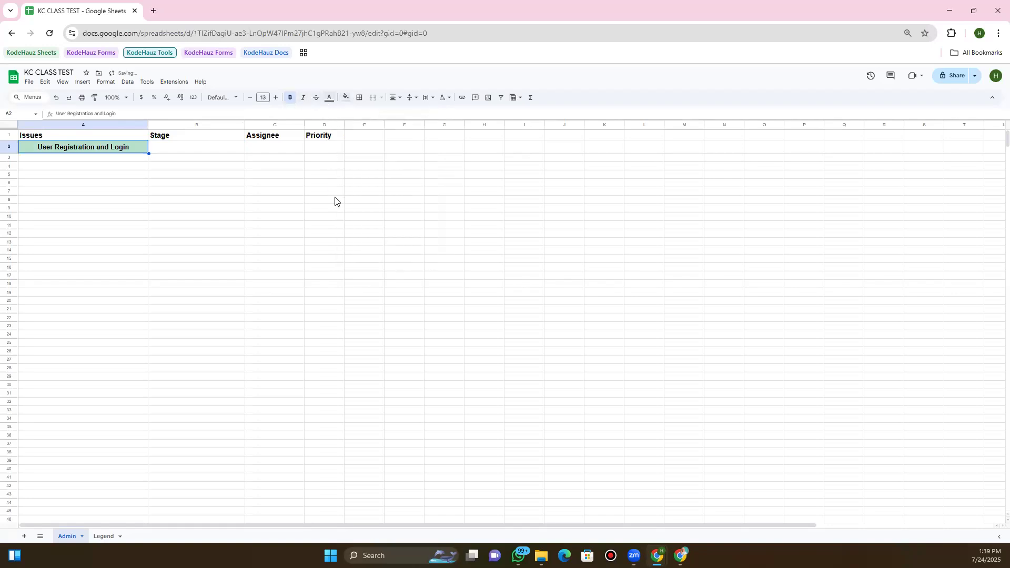
left_click(139, 159)
Clear A2's content and fill, then start editing the cell again
key("Up")
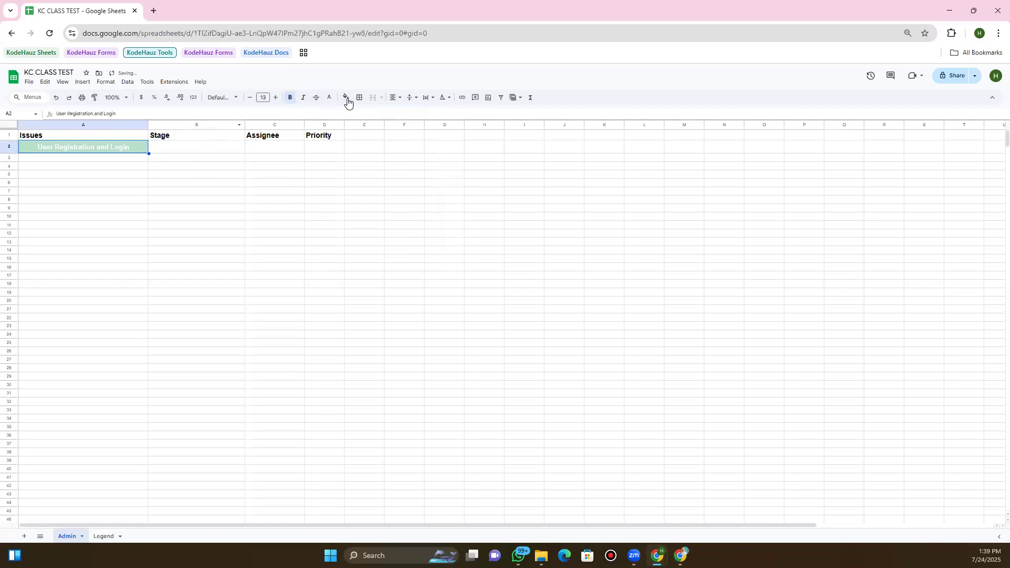
left_click(346, 98)
type("zz")
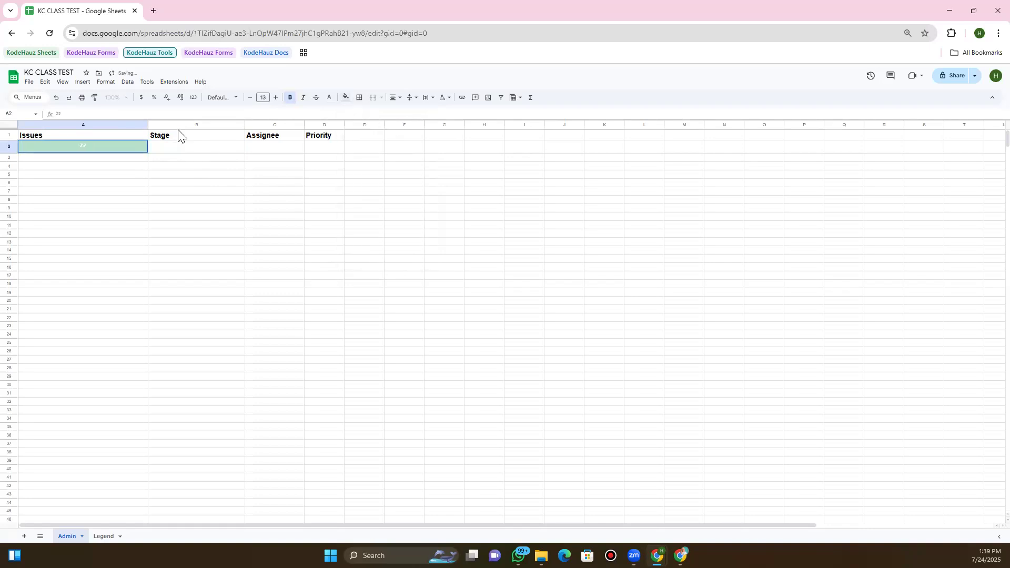
key("BackSpace")
key("ctrl+z")
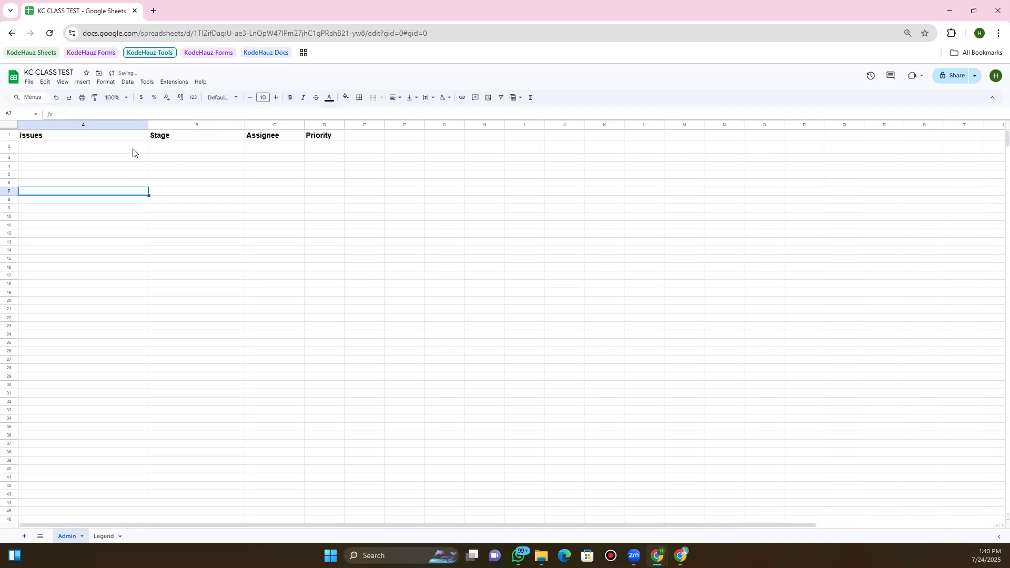
left_click(133, 151)
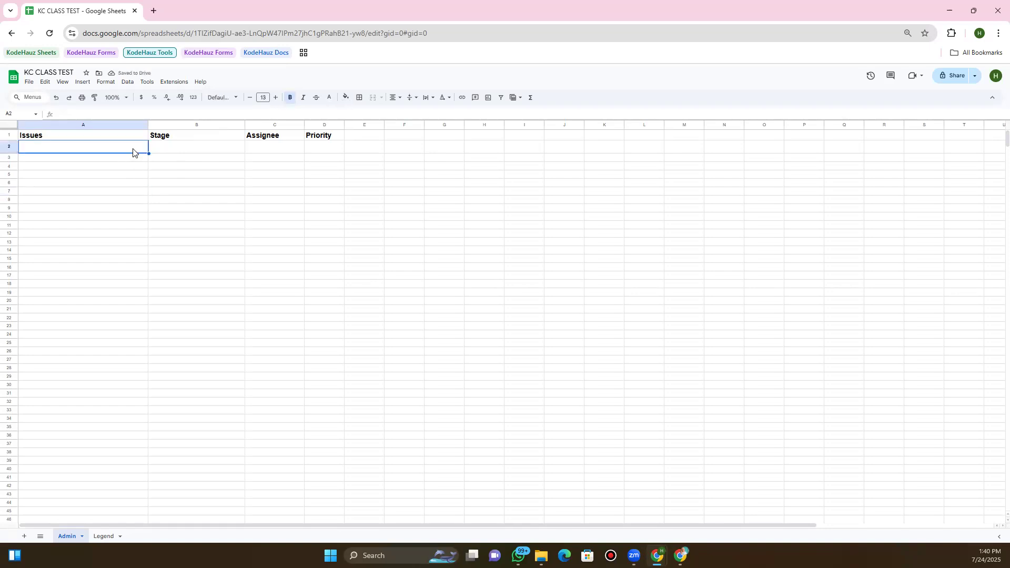
double_click(134, 148)
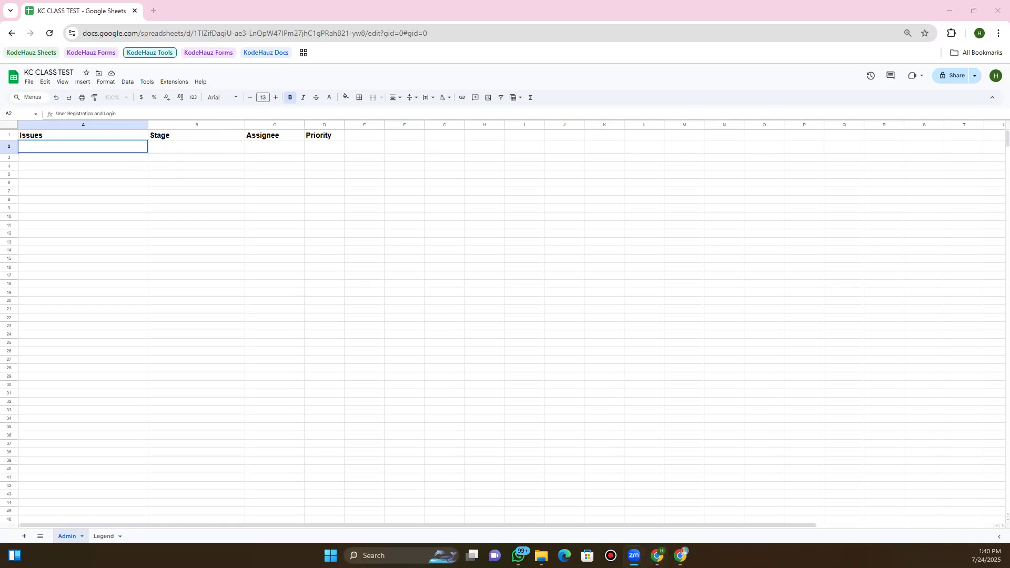
Set A2's label text to black, leaving the fill unchanged
triple_click(132, 147)
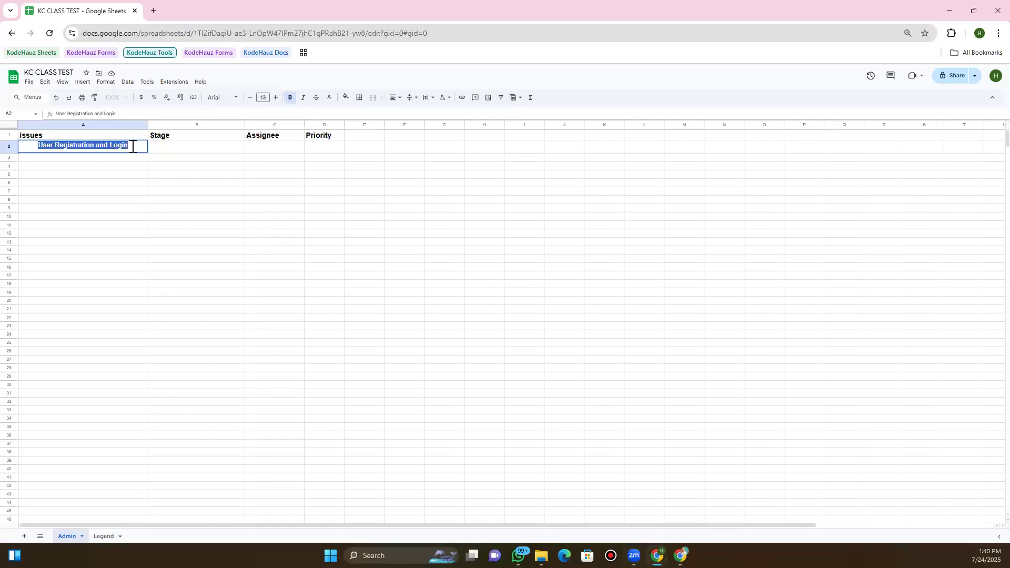
left_click(349, 100)
left_click(329, 97)
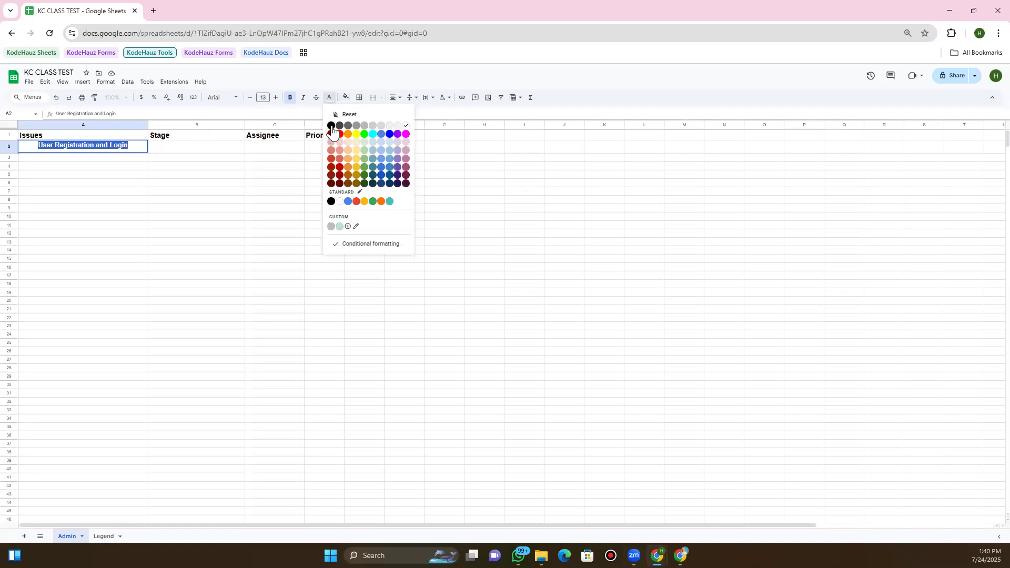
left_click(331, 126)
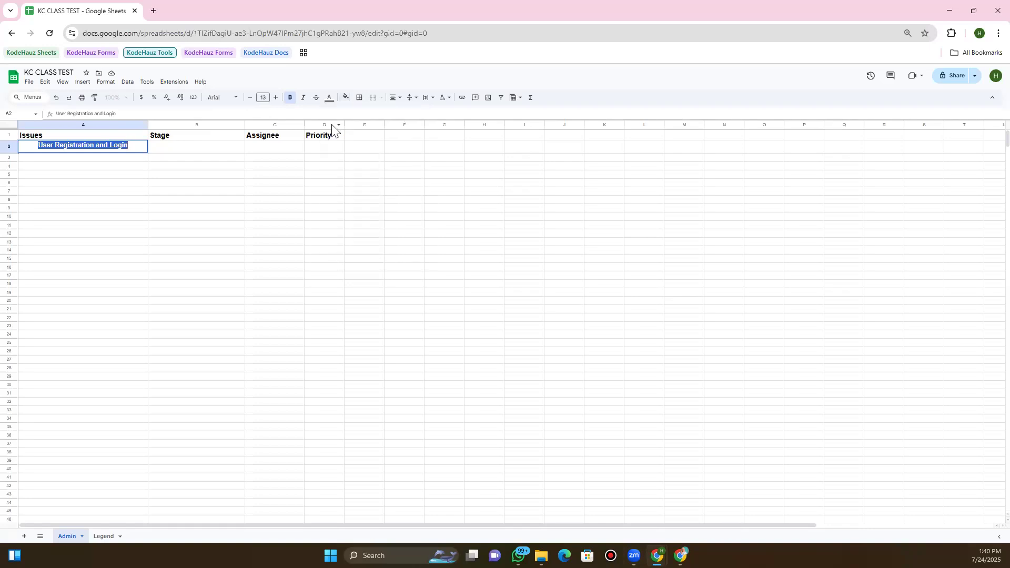
left_click(168, 150)
key("Left")
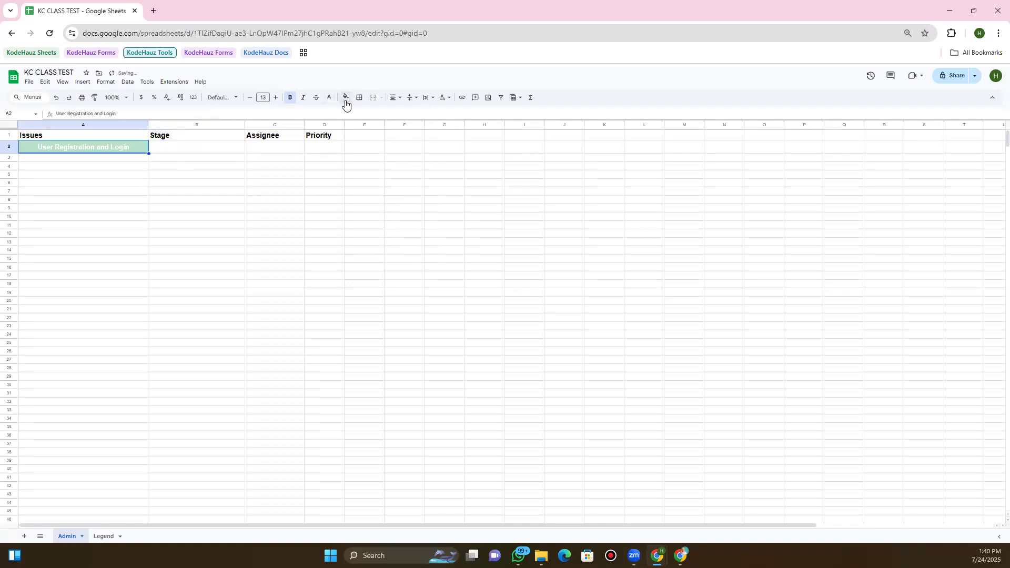
left_click(346, 100)
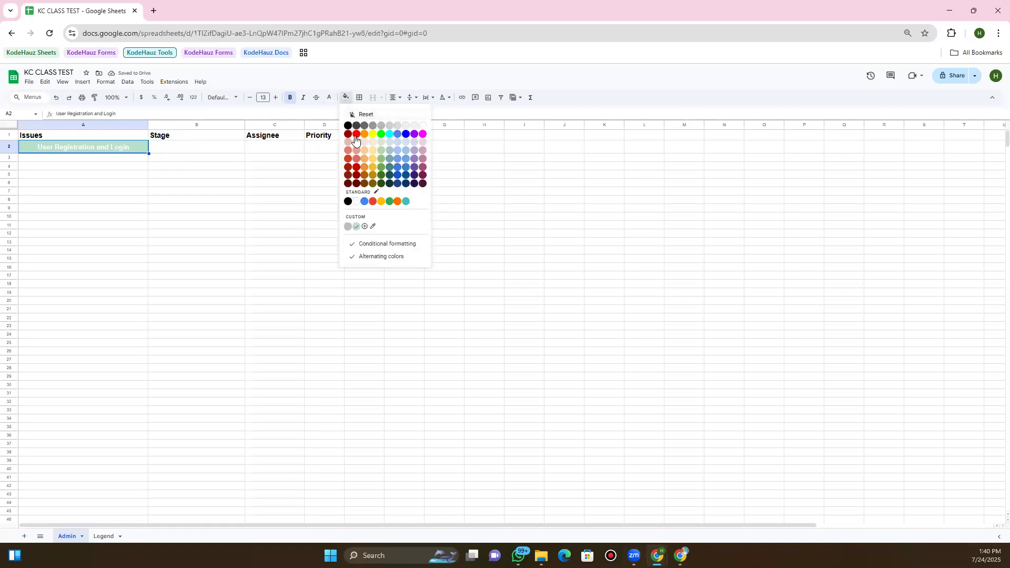
left_click(354, 203)
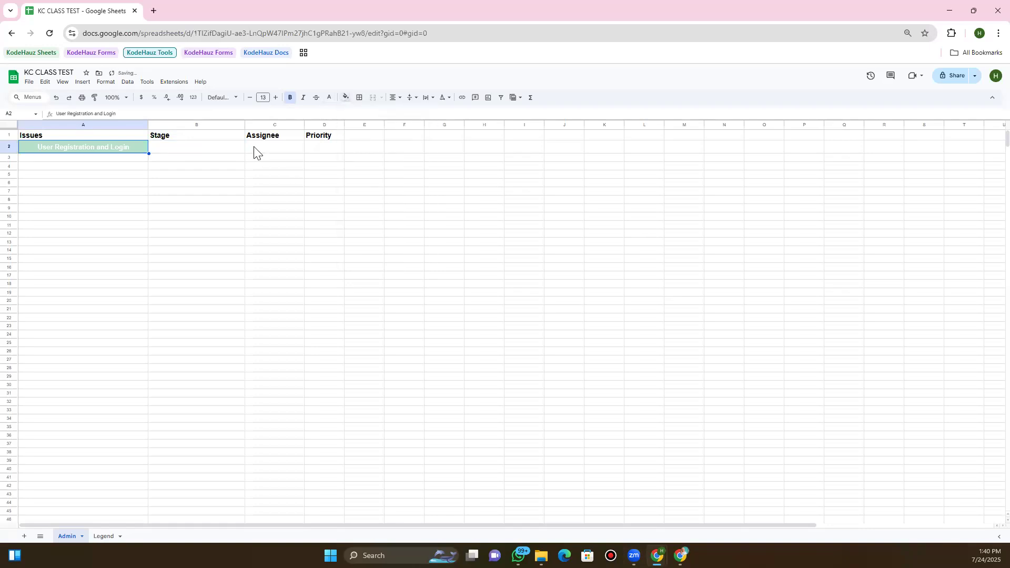
Select all of A2's heading text and reapply black to it
double_click(122, 147)
key("ctrl+a")
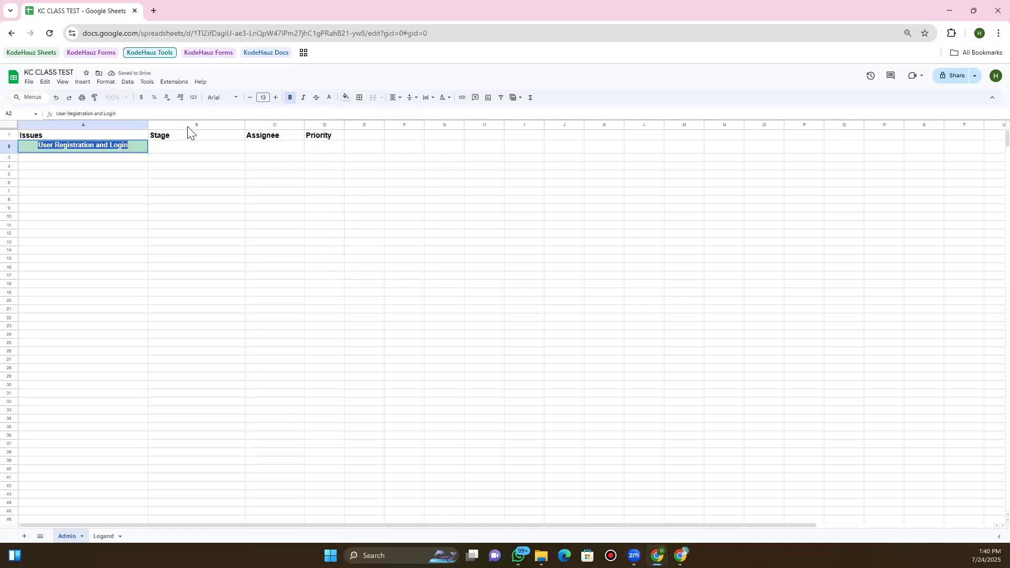
left_click(330, 99)
left_click(332, 126)
left_click(212, 152)
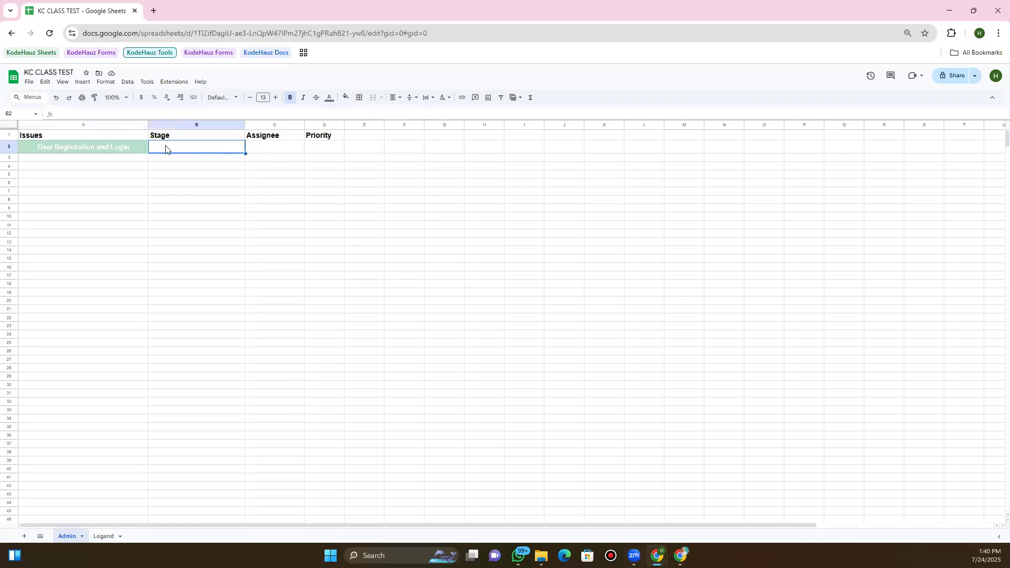
double_click(132, 145)
key("ctrl+a")
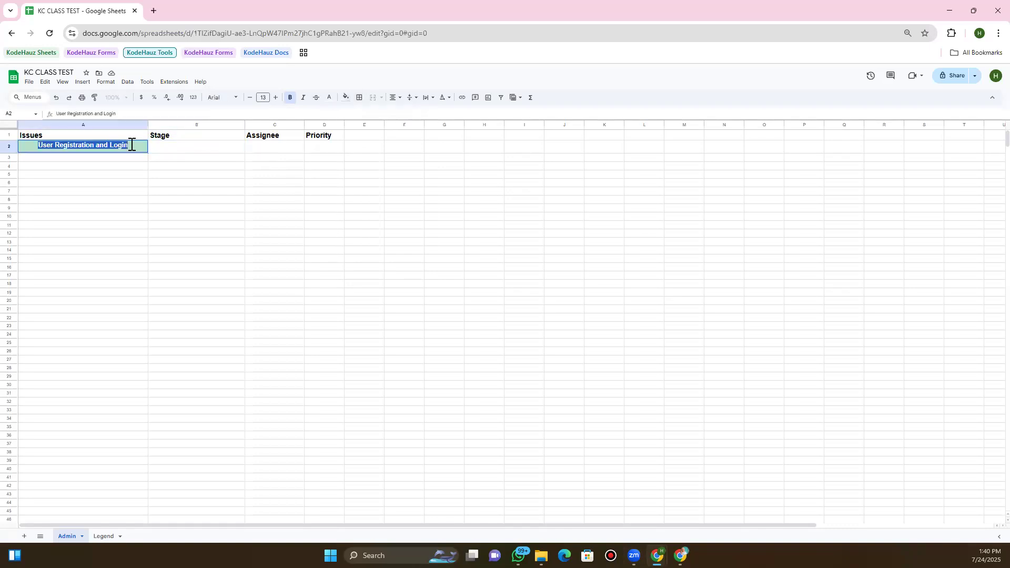
left_click(330, 98)
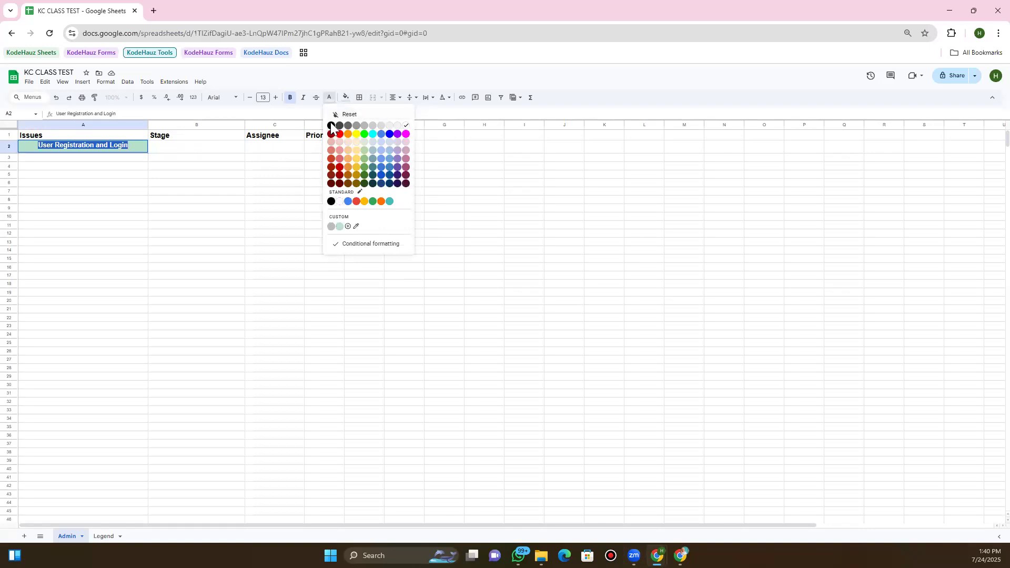
left_click(331, 125)
left_click(151, 153)
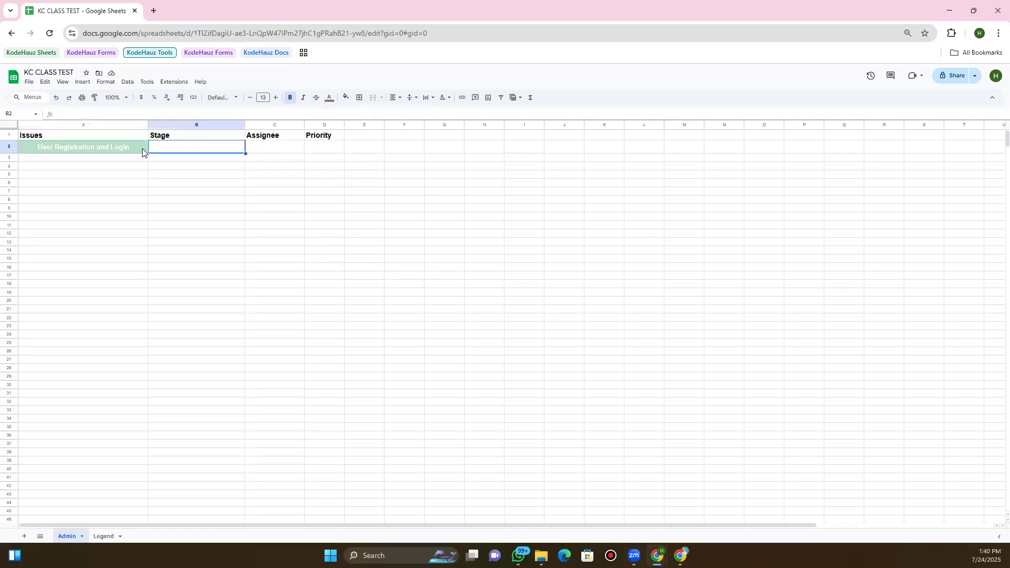
Try a light grey custom fill on A2, then cancel to keep the green fill
left_click(142, 148)
left_click(345, 98)
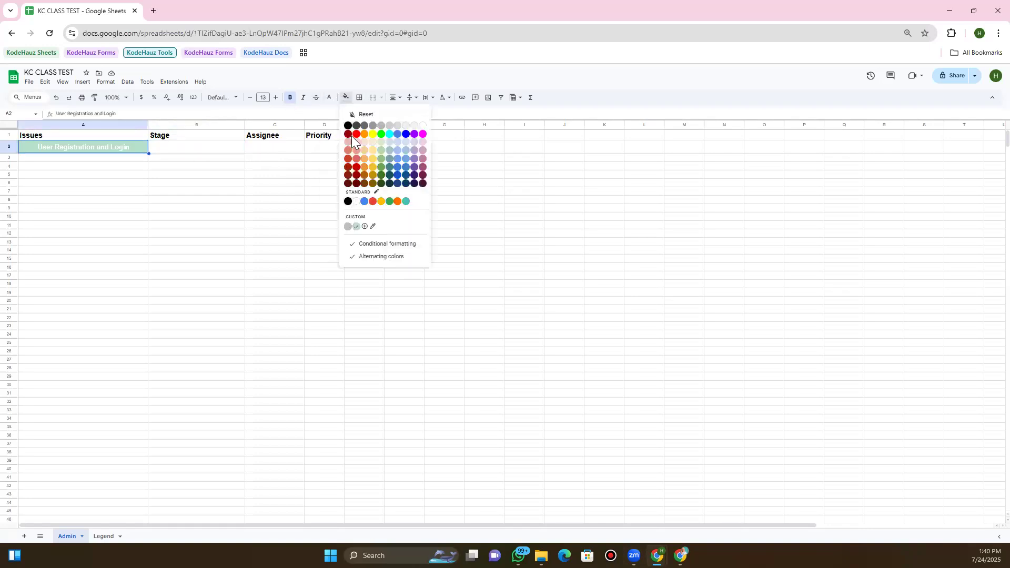
left_click(348, 227)
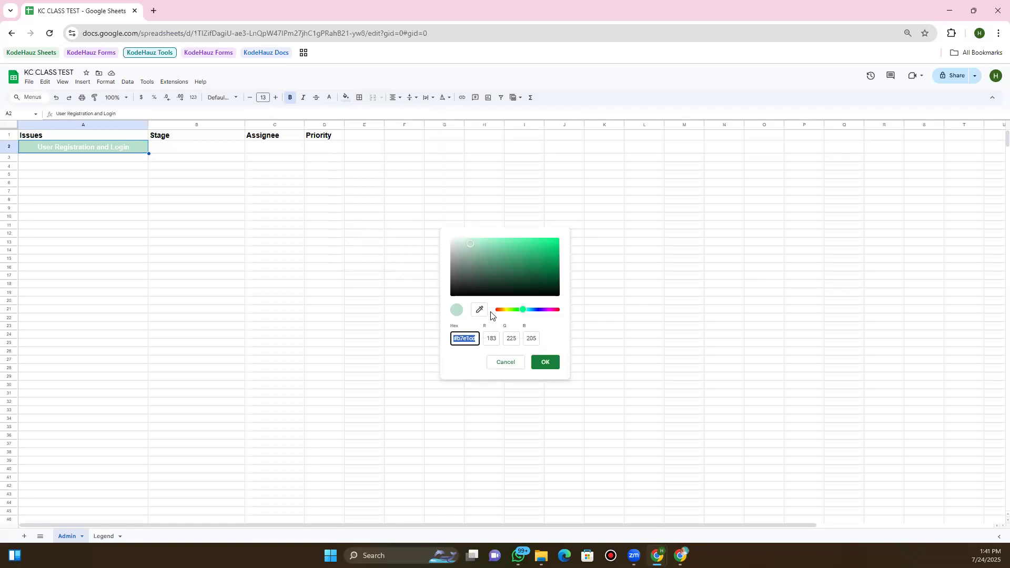
left_click(452, 243)
left_click(217, 163)
left_click(499, 368)
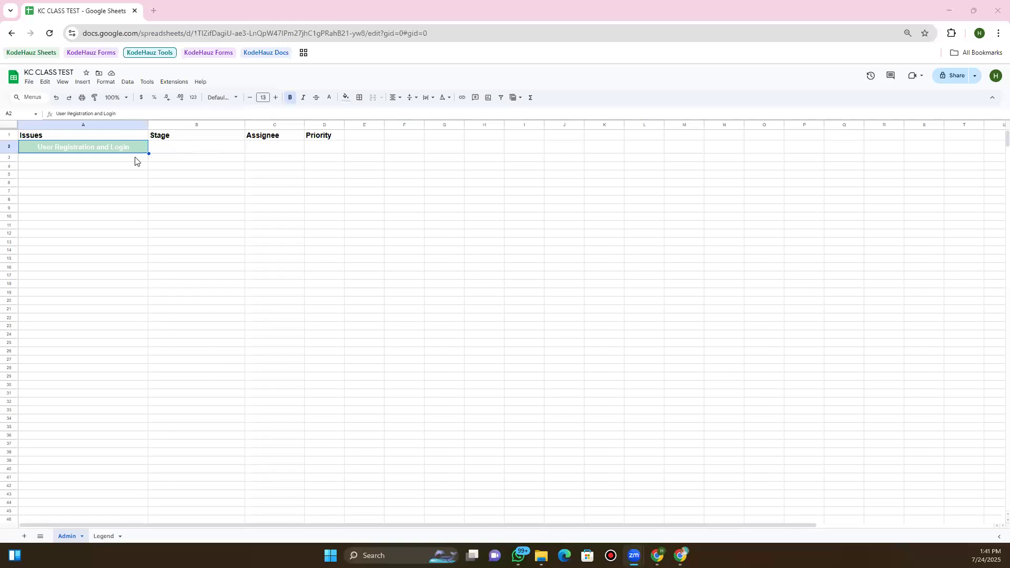
Make A2's text black once more, keeping its existing fill
left_click(134, 148)
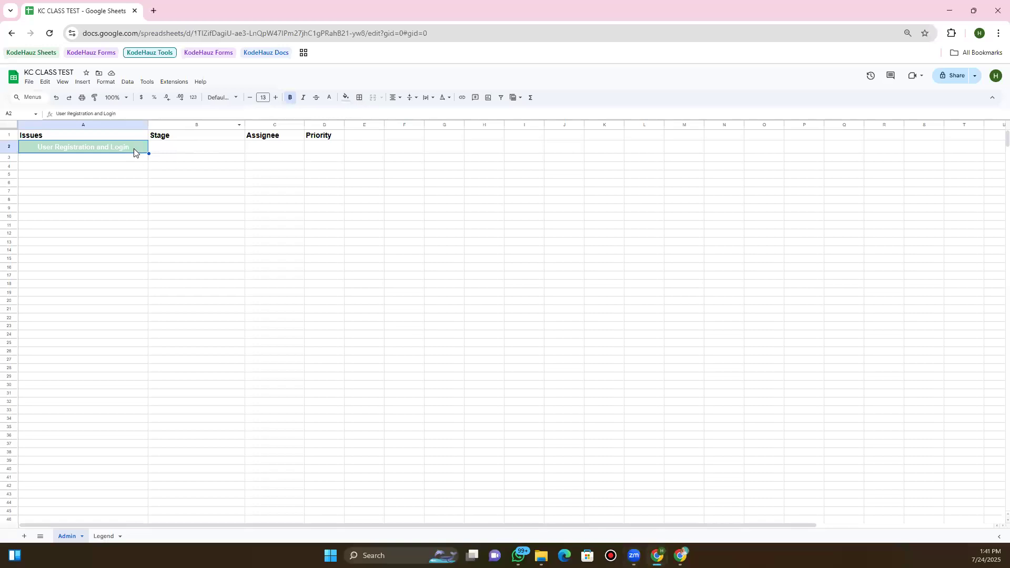
left_click(329, 98)
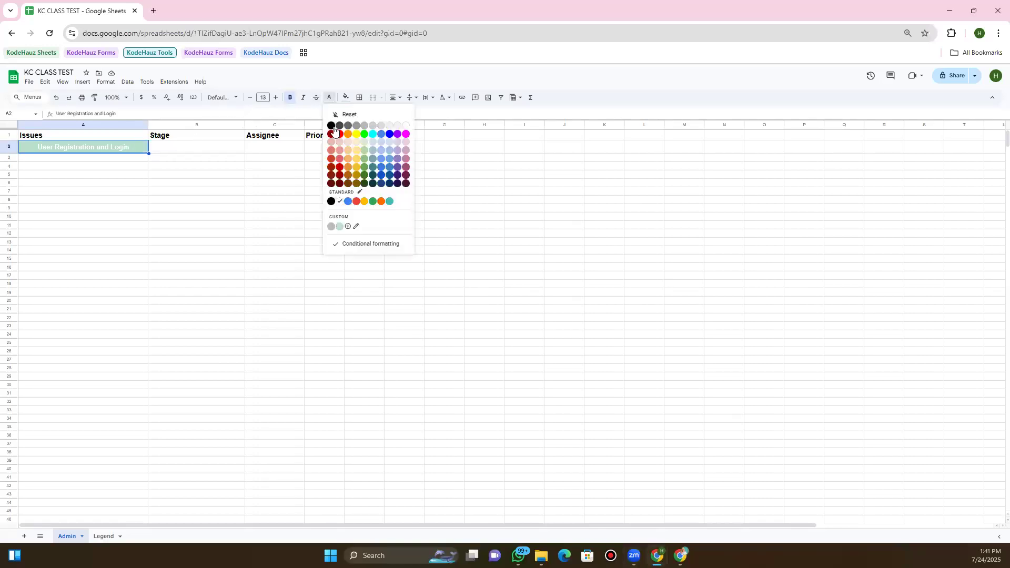
left_click(332, 126)
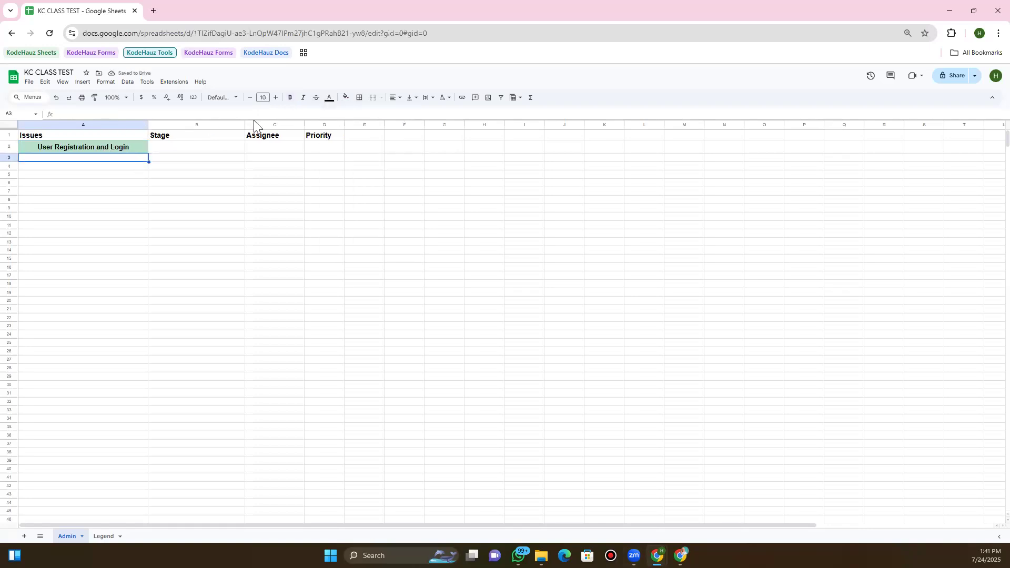
left_click(346, 99)
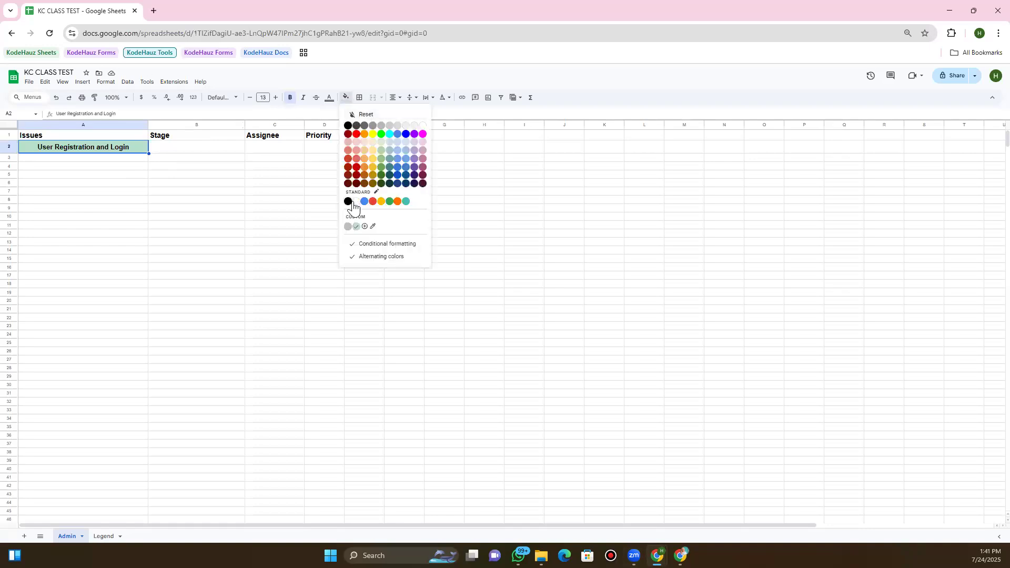
left_click(217, 175)
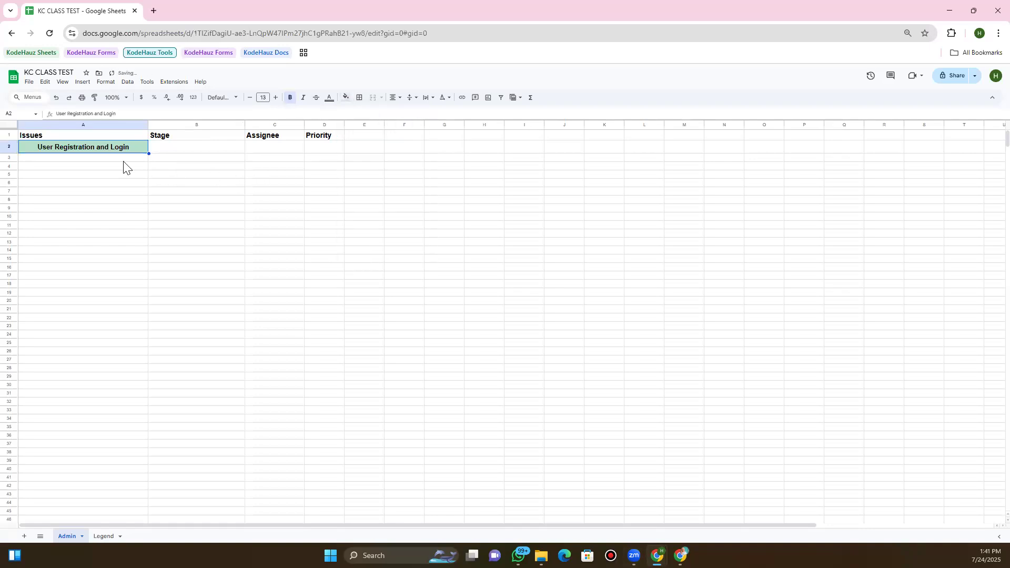
left_click(140, 159)
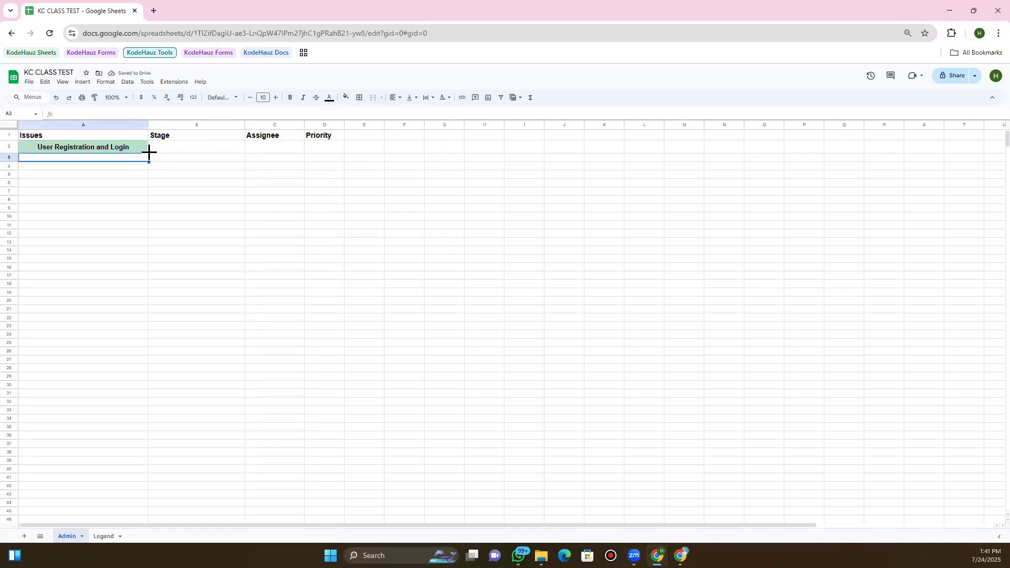
Clear A2 and merge cells A2 through D2 into one cell
left_click_drag(148, 161, 137, 149)
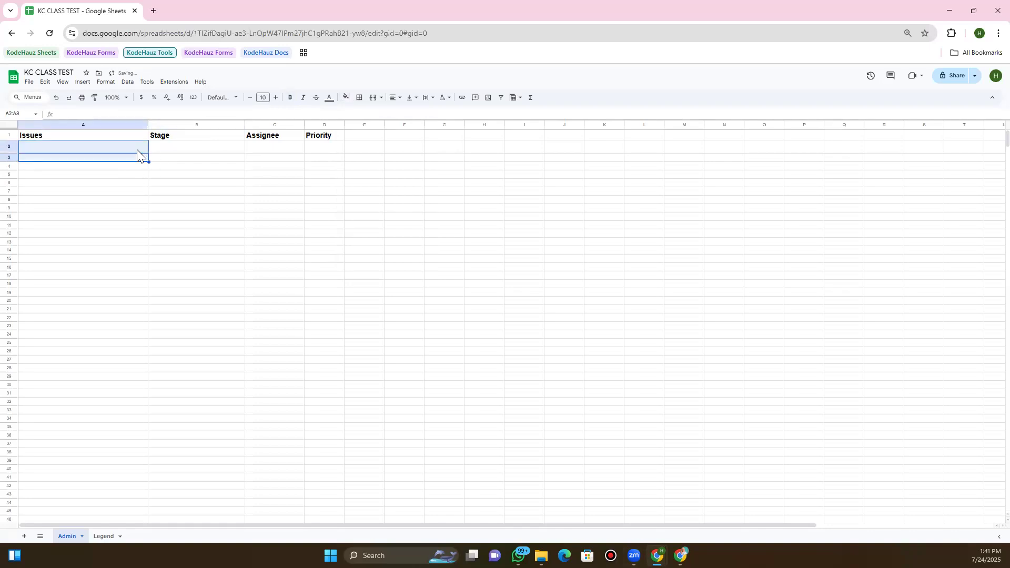
left_click(137, 149)
double_click(138, 152)
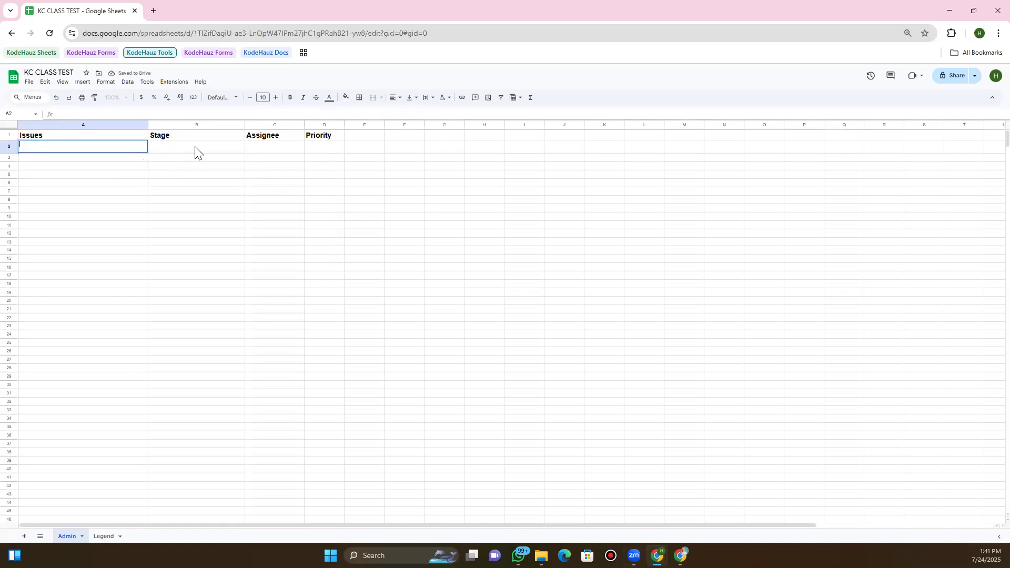
left_click(210, 149)
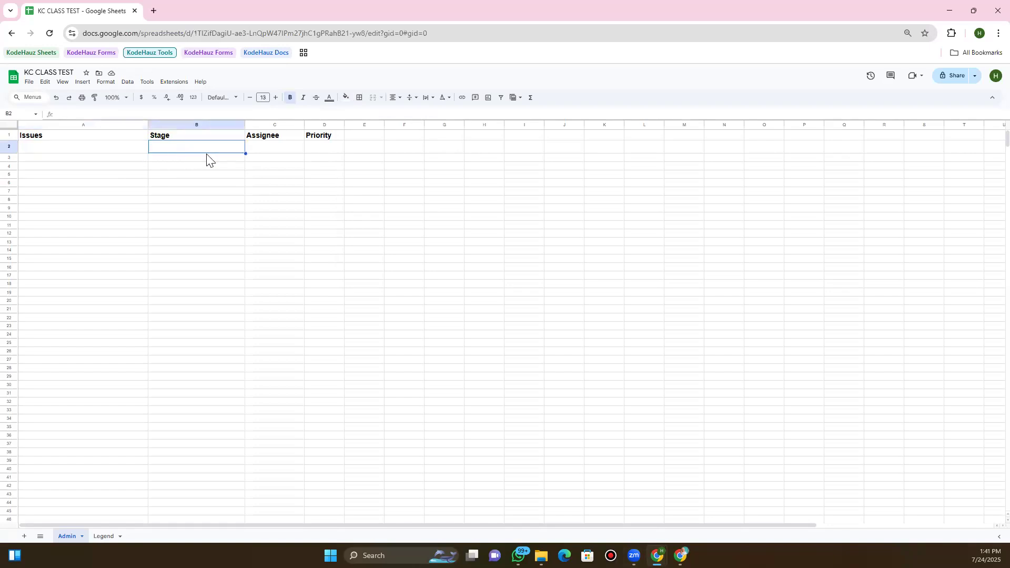
key("Left")
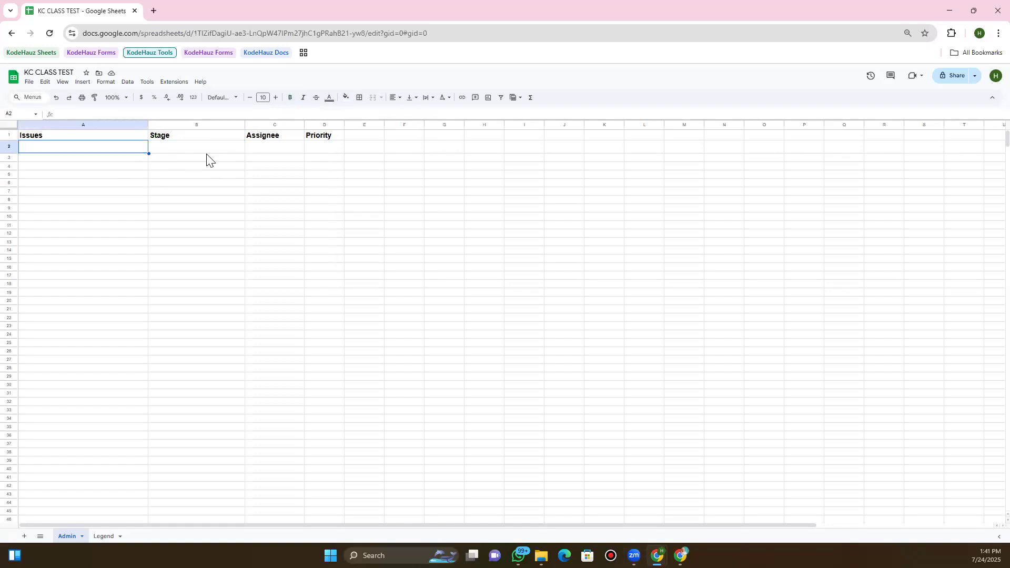
key("shift+Right")
key("shift+Right")
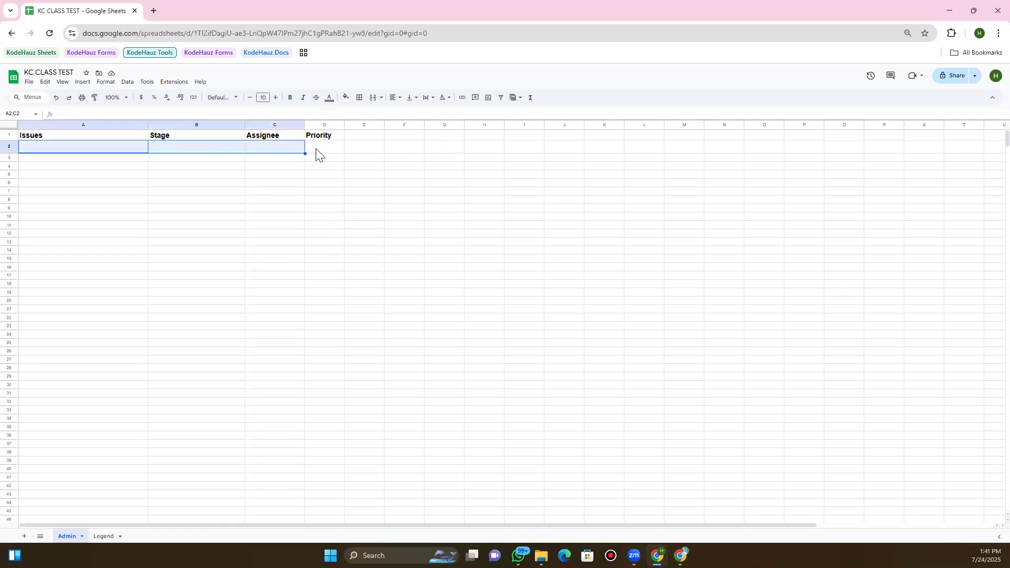
key("shift+Right")
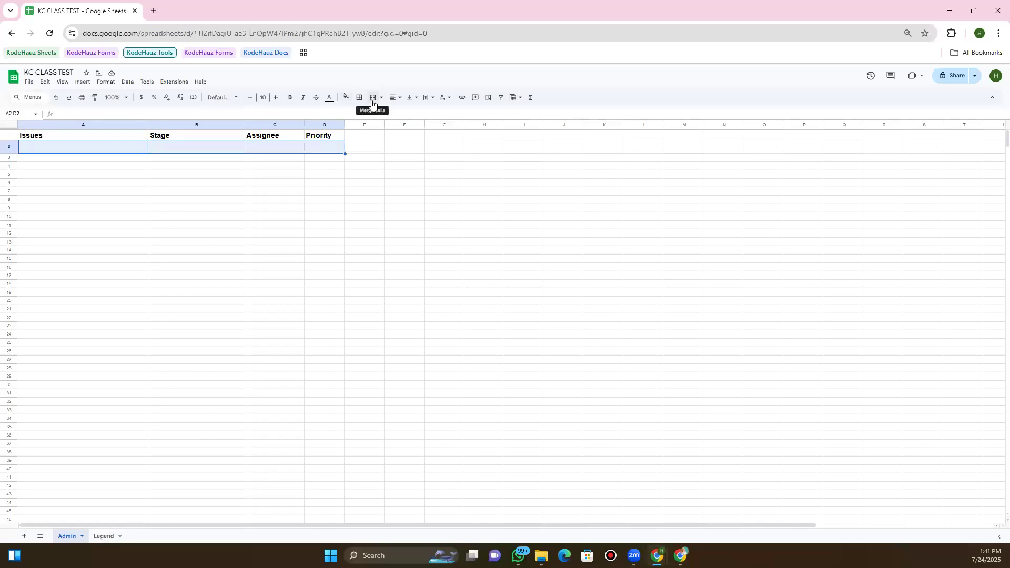
left_click(372, 98)
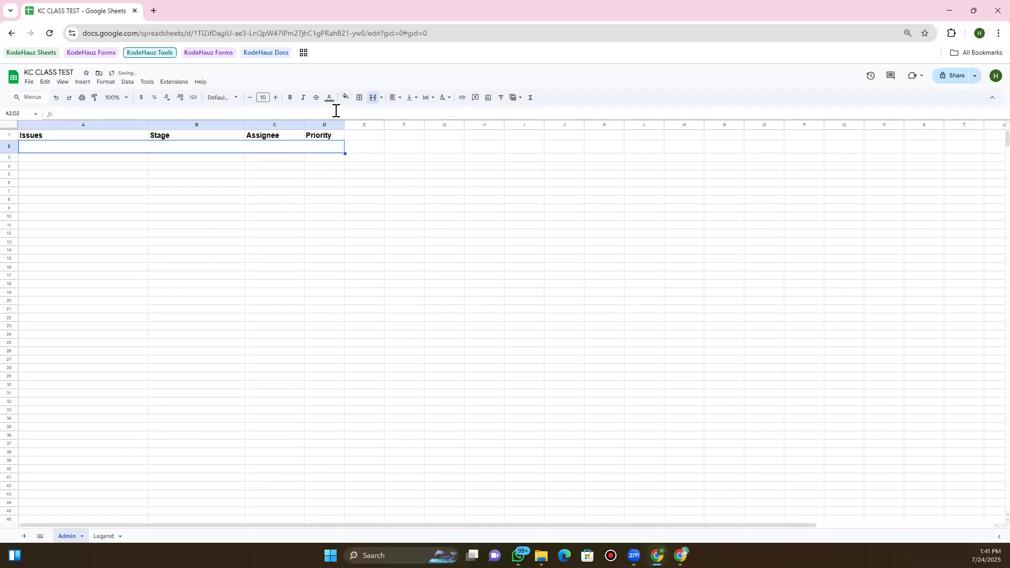
Centre the merged cell and type 'User Registration and Login' into it
double_click(225, 147)
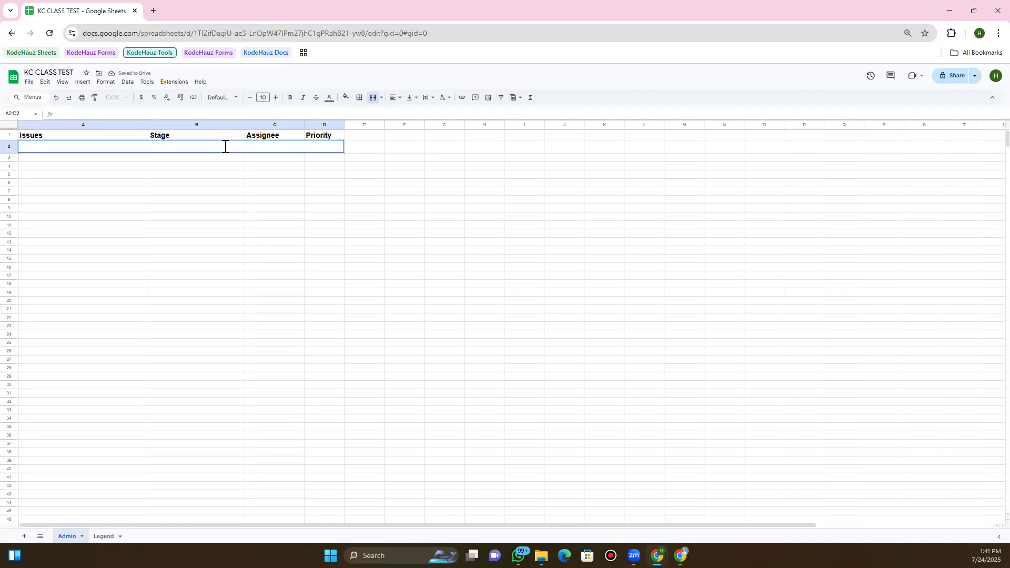
left_click(298, 169)
left_click(281, 148)
left_click(398, 98)
left_click(406, 114)
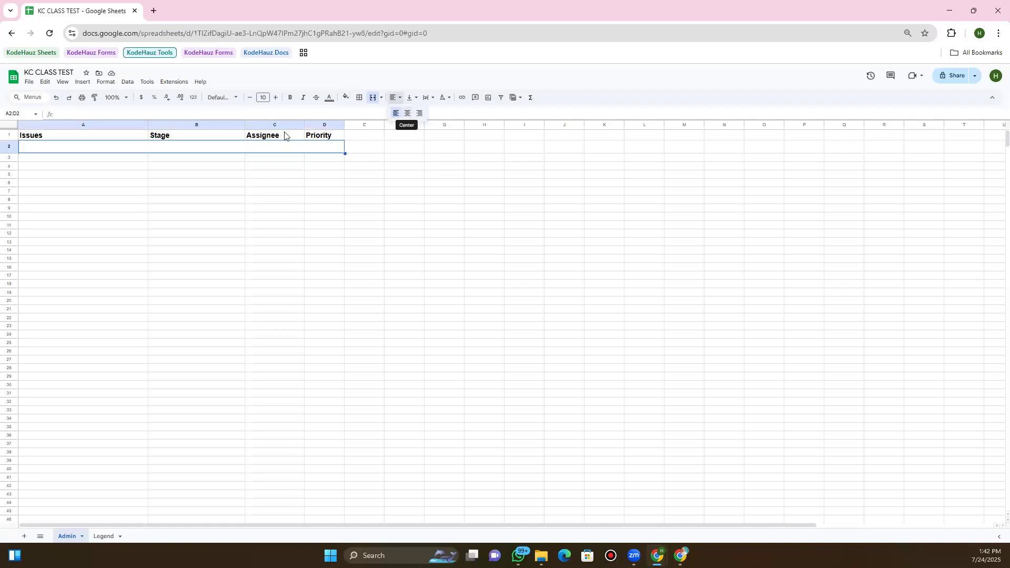
double_click(249, 146)
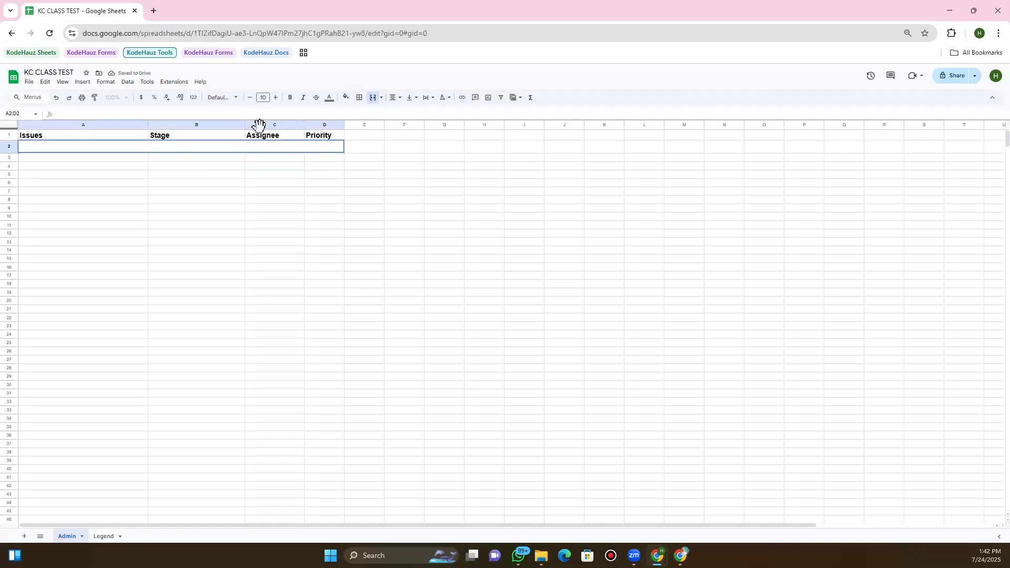
type("User Registration and Login")
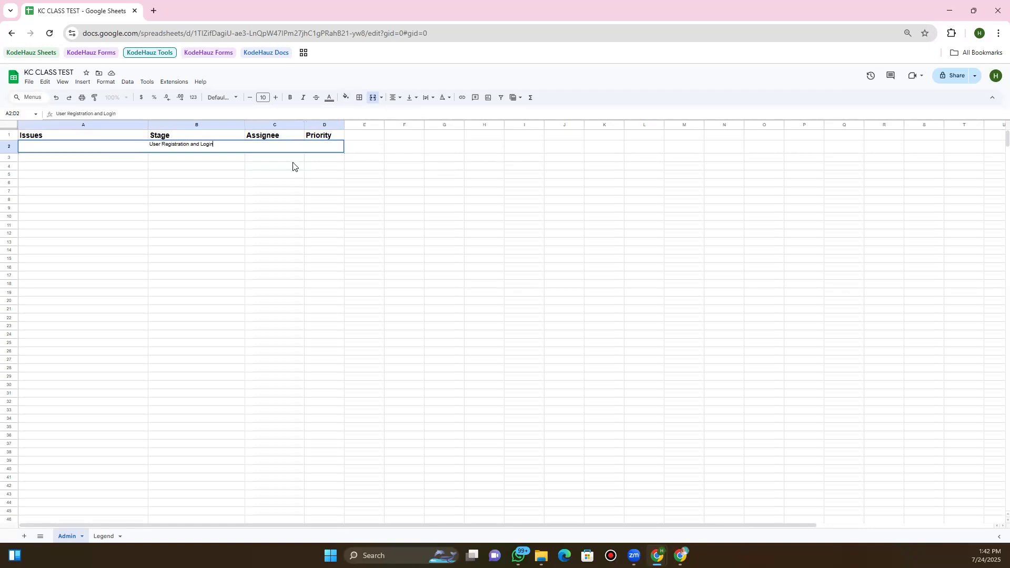
key("Return")
Make the merged section heading bold at font size 13
key("Up")
left_click(292, 99)
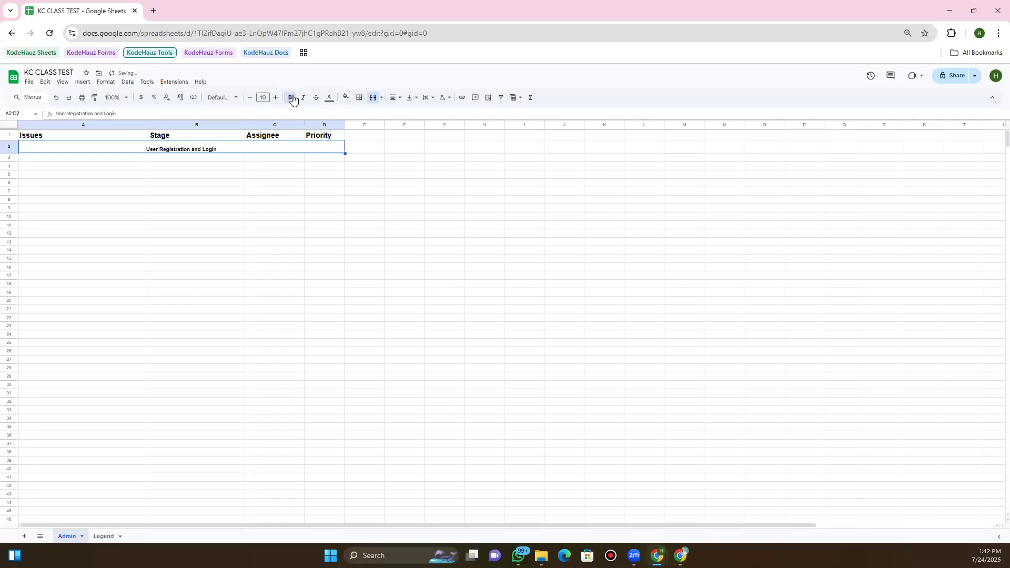
left_click(274, 98)
left_click(275, 98)
left_click(274, 98)
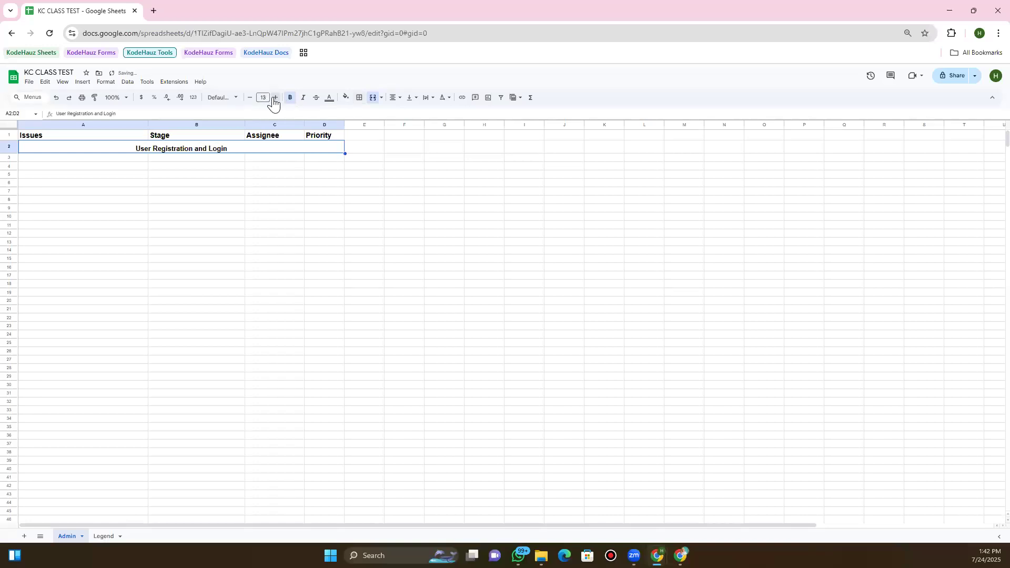
left_click(169, 161)
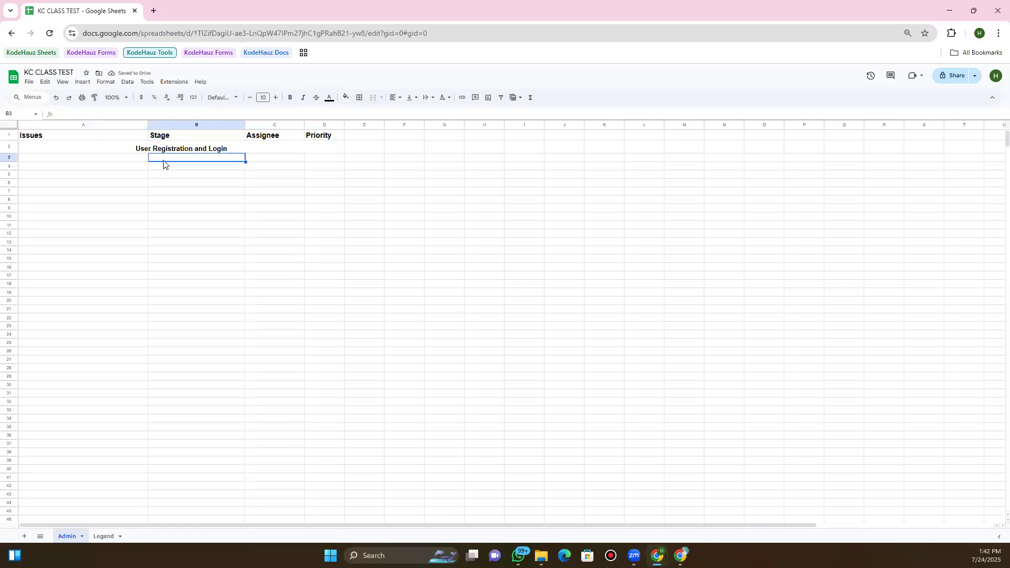
Enter the issue 'User can register' in cell A3
left_click(114, 162)
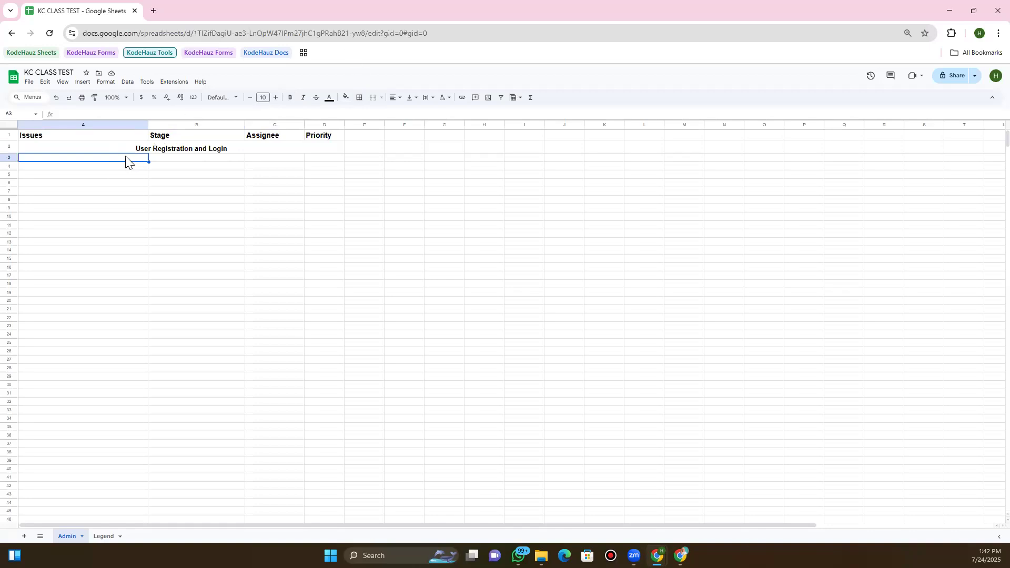
double_click(127, 157)
type("ser can register")
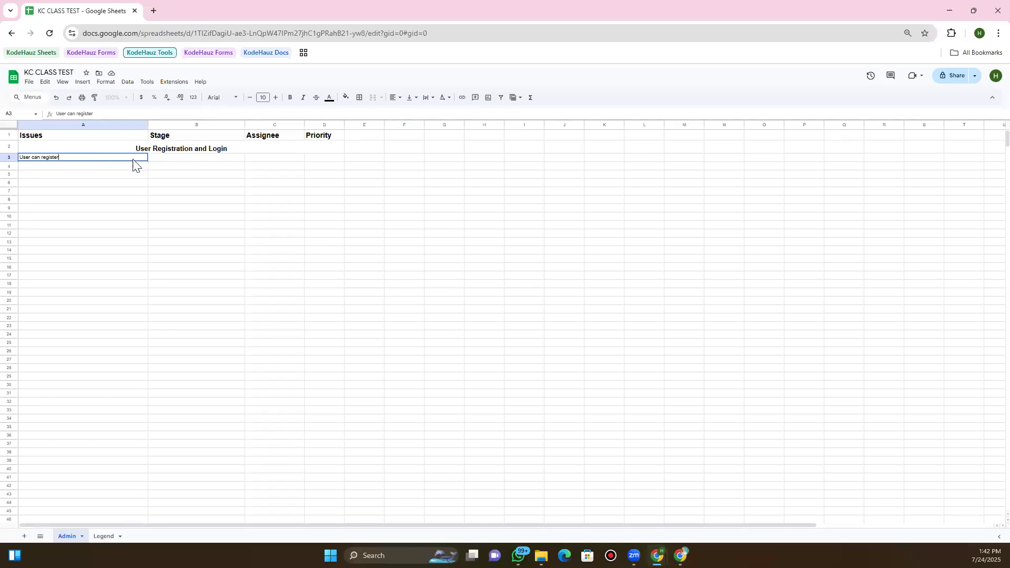
key("Up")
left_click(133, 161)
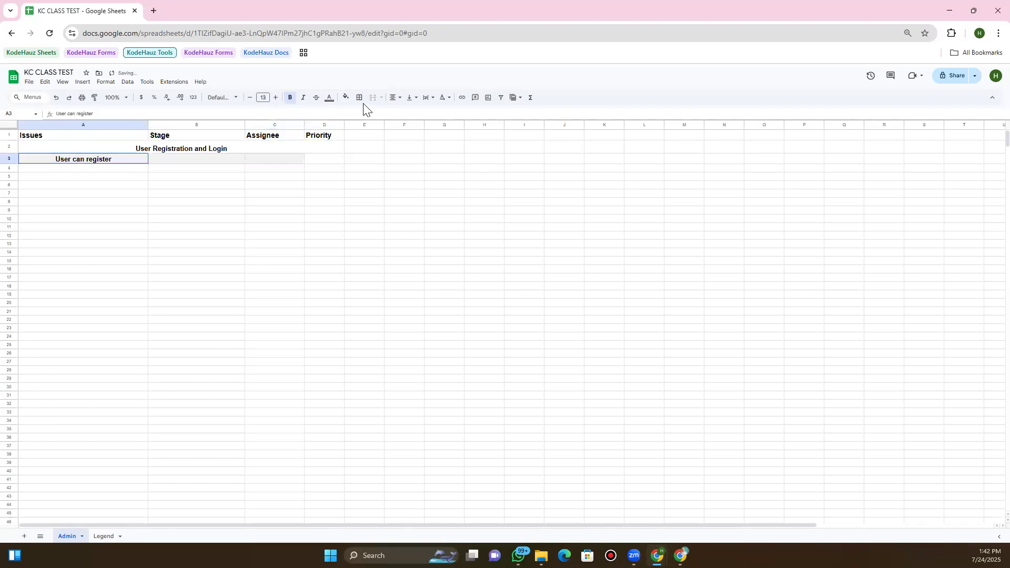
Left-align A3's text, reduce it to size 12 and remove bold
left_click(396, 98)
left_click(397, 112)
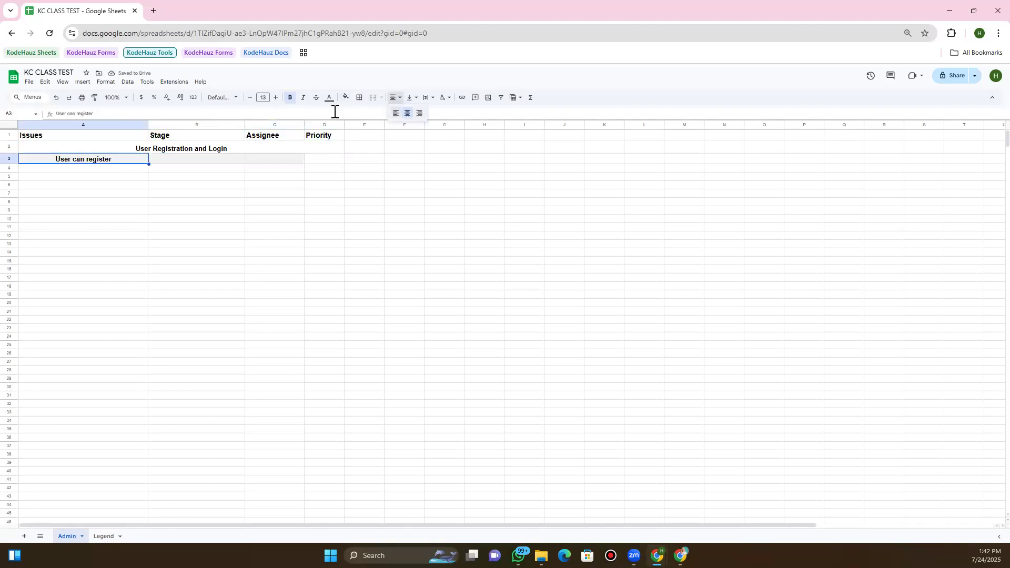
key("Right")
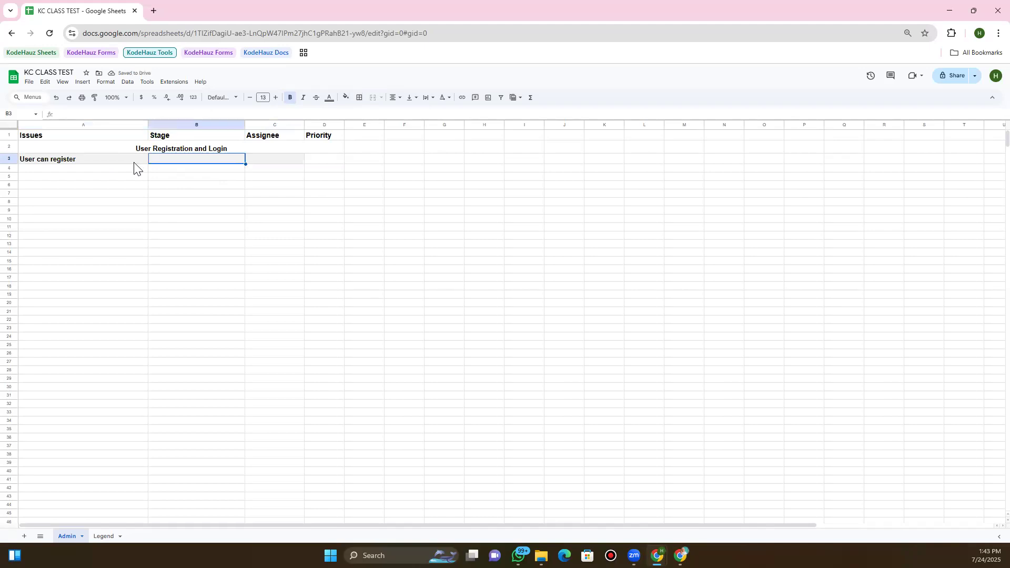
key("Left")
left_click(251, 98)
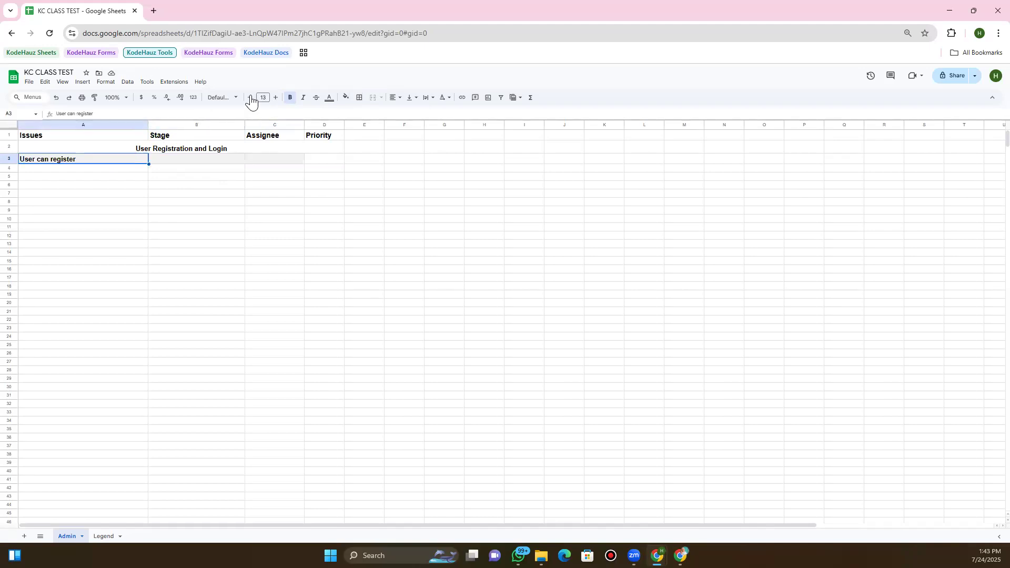
left_click(290, 98)
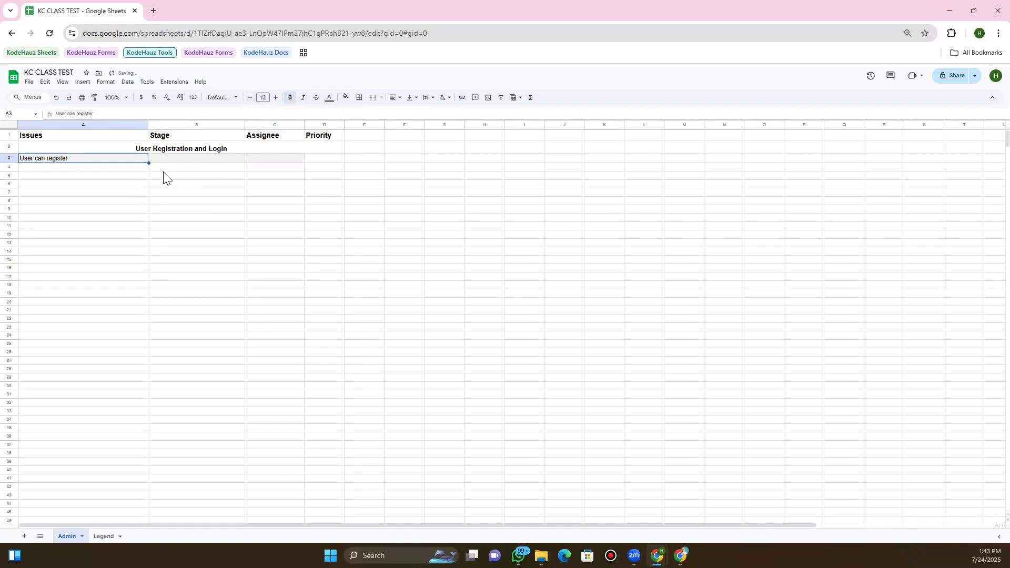
left_click(166, 158)
key("Left")
left_click(167, 160)
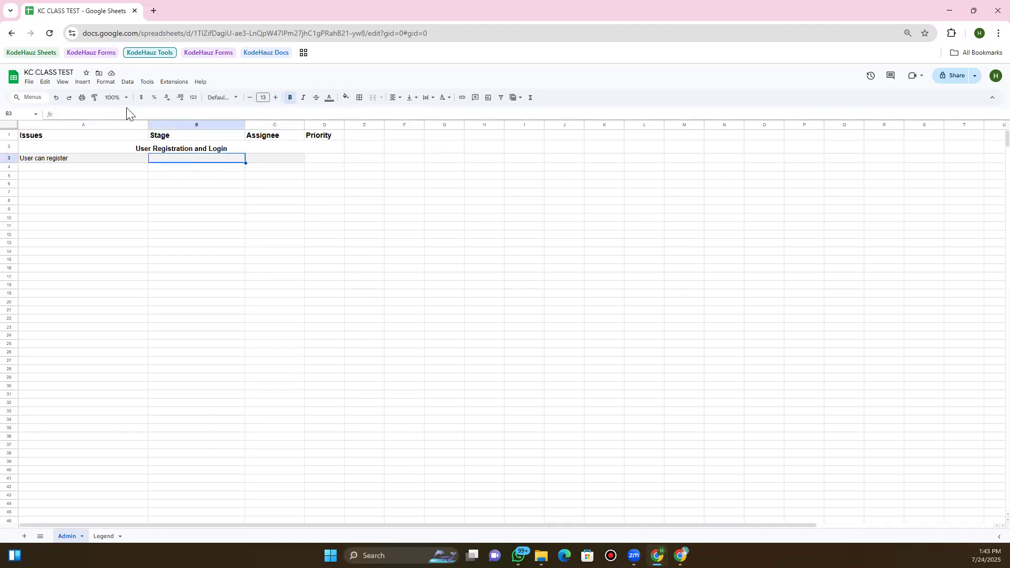
Insert a dropdown in B3 with Web Design and Frontend as the first two options
left_click(111, 84)
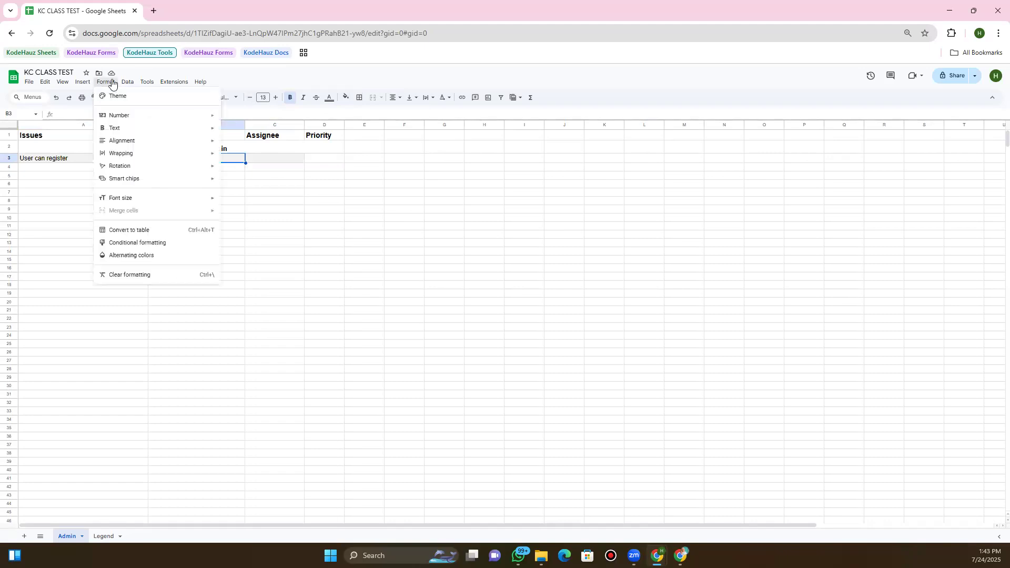
left_click(111, 85)
left_click(84, 84)
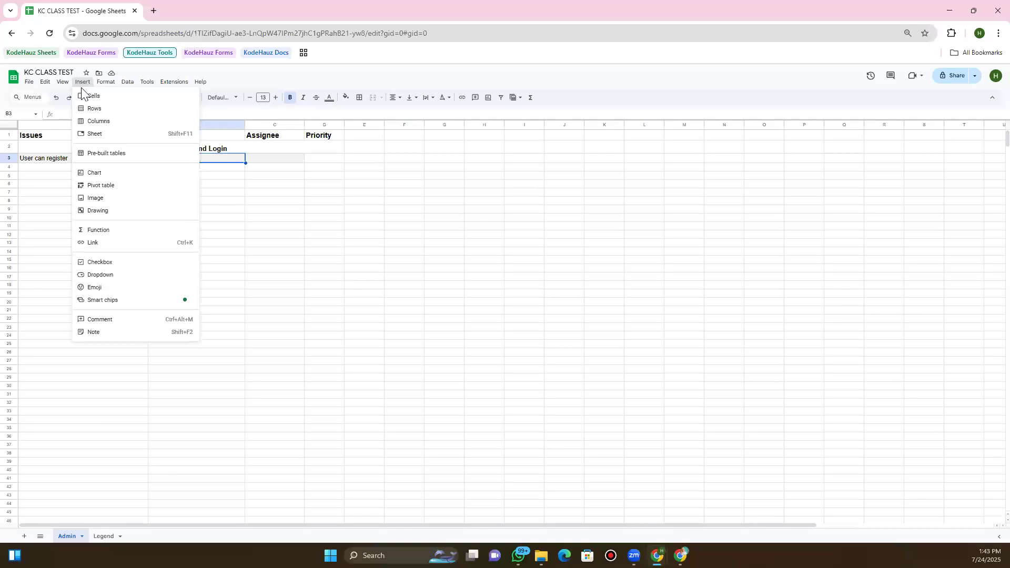
left_click(102, 277)
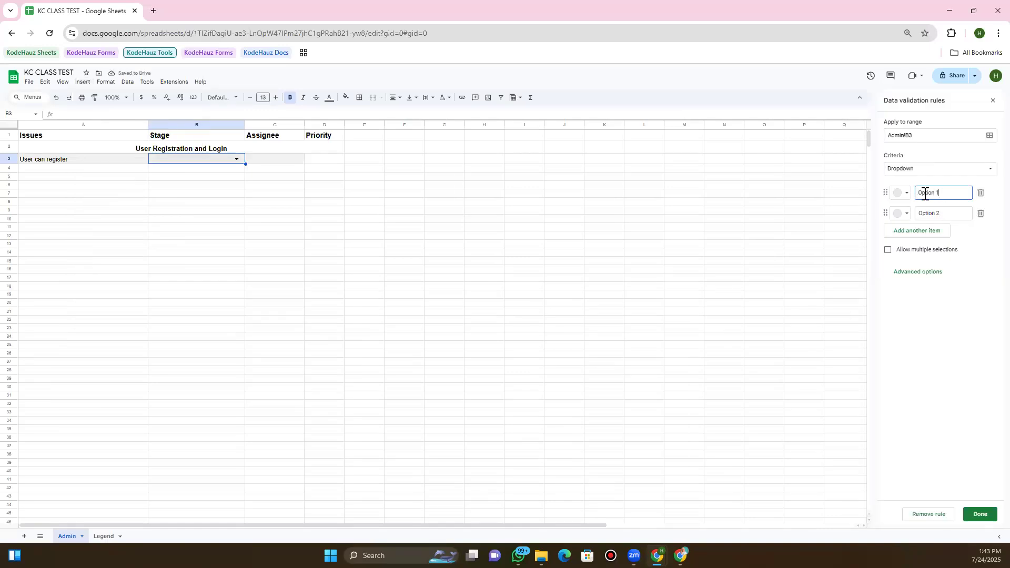
triple_click(947, 193)
type("Web Des")
type("ign")
left_click(948, 210)
key("ctrl+a")
type("Fronedend")
Add Mobile Design, Backend and QA/QC as further dropdown options
left_click(929, 233)
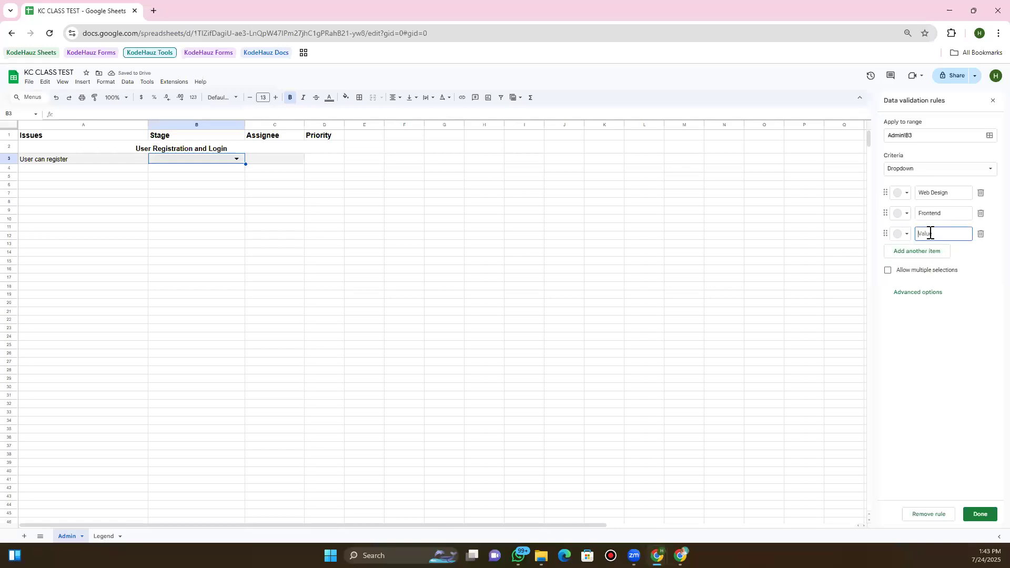
type("Mobile Design")
left_click(919, 252)
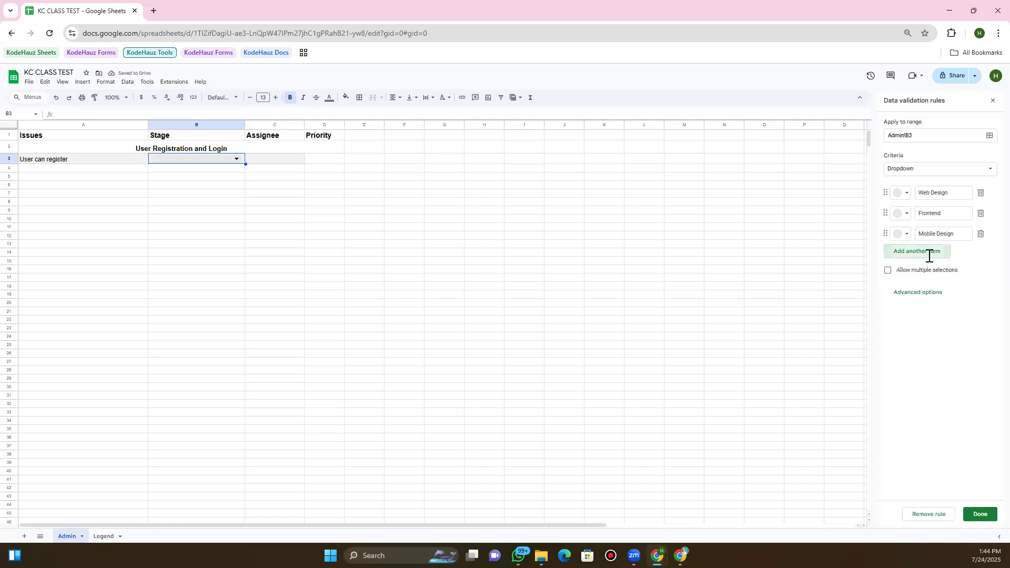
left_click(932, 257)
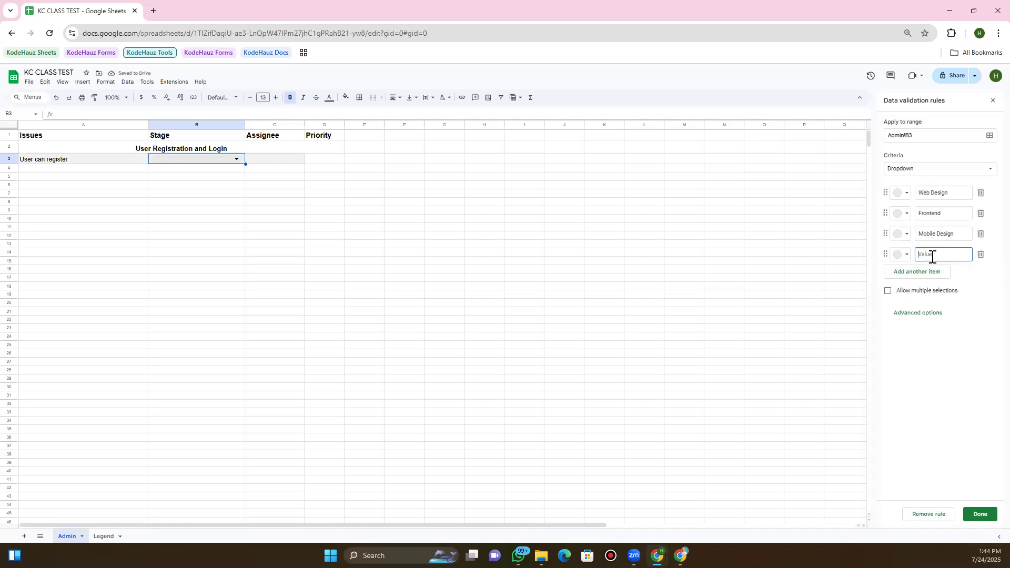
type("Backend")
left_click(932, 274)
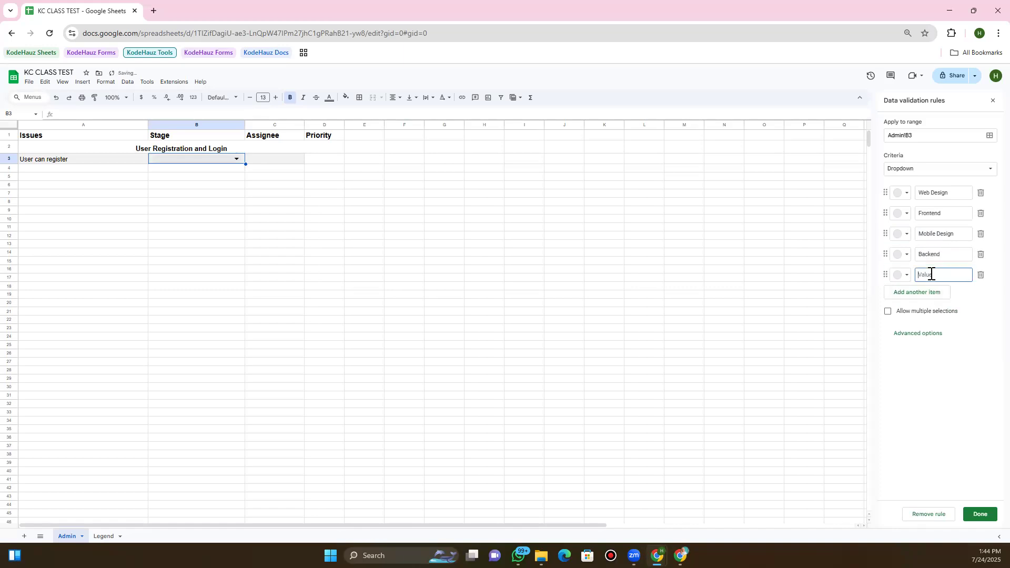
type("QA/C")
Colour Web Design light yellow, Frontend light blue, Backend brown, QA/QC red, and save the rule
left_click(901, 202)
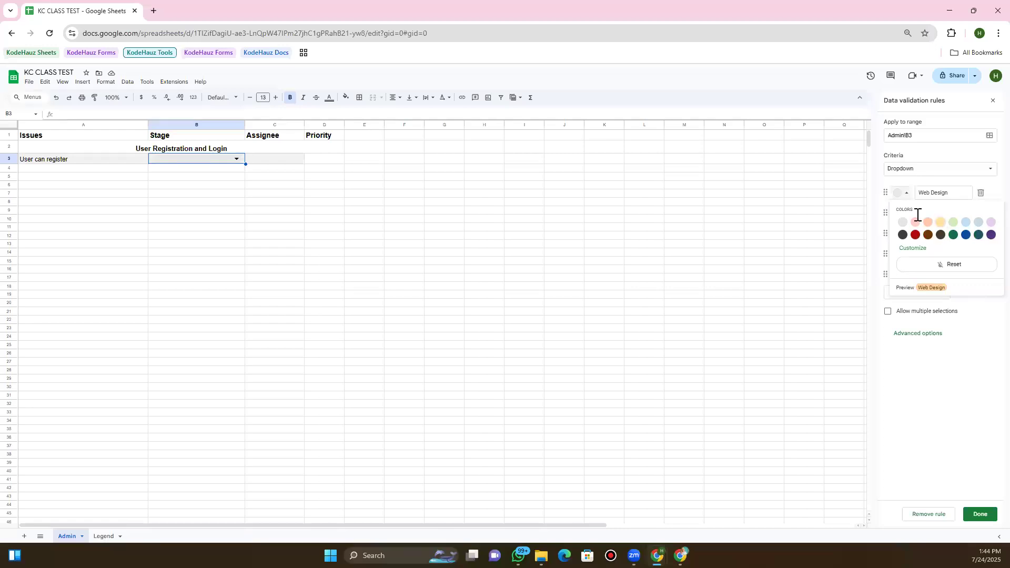
left_click(940, 221)
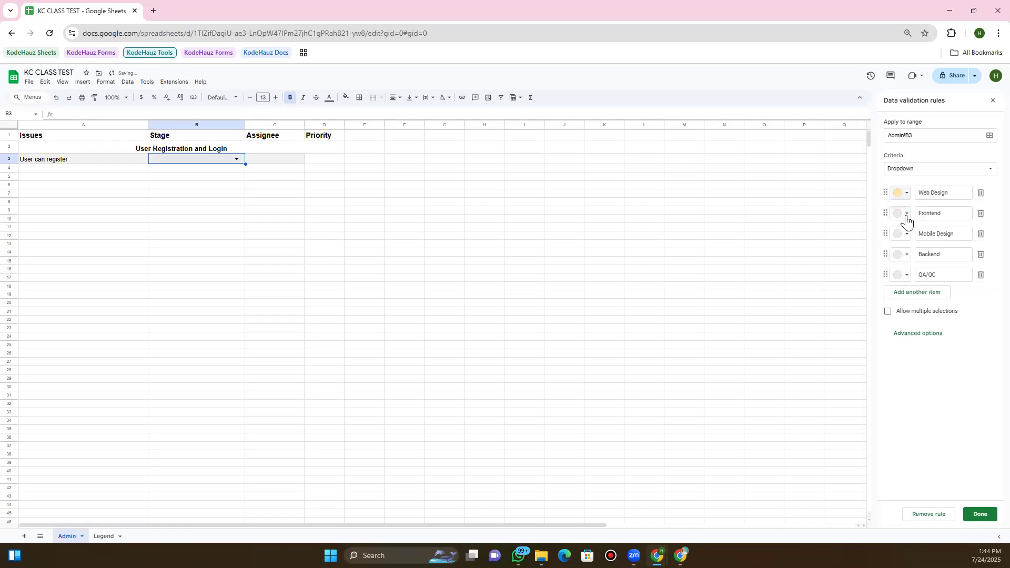
left_click(907, 219)
left_click(977, 242)
left_click(902, 255)
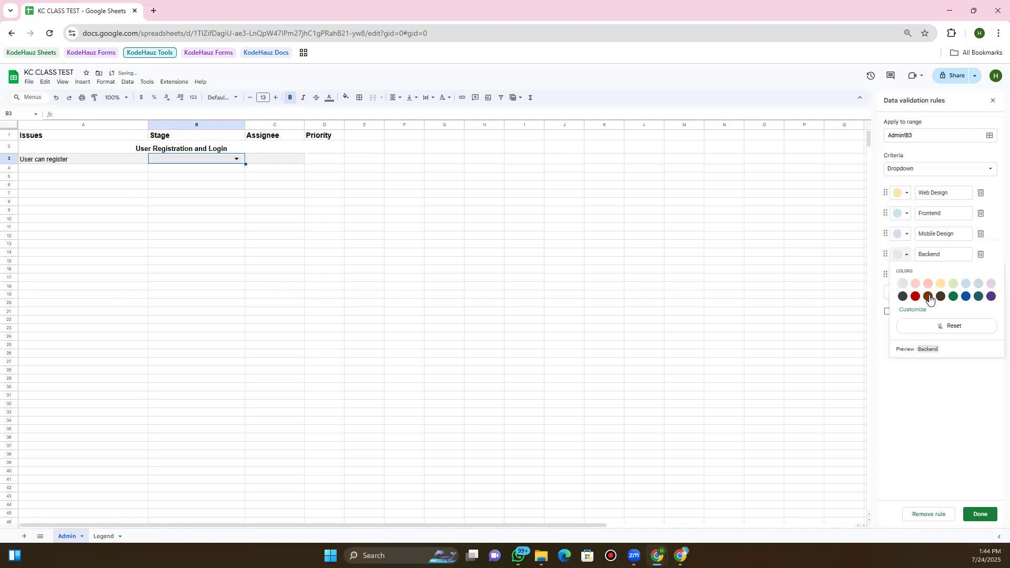
left_click(929, 297)
left_click(906, 275)
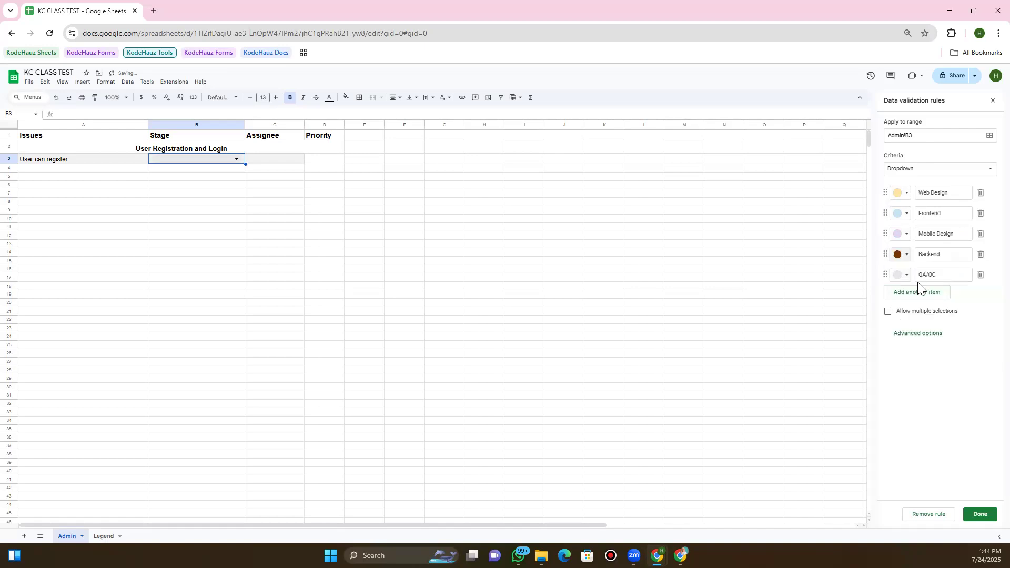
left_click(916, 316)
left_click(981, 514)
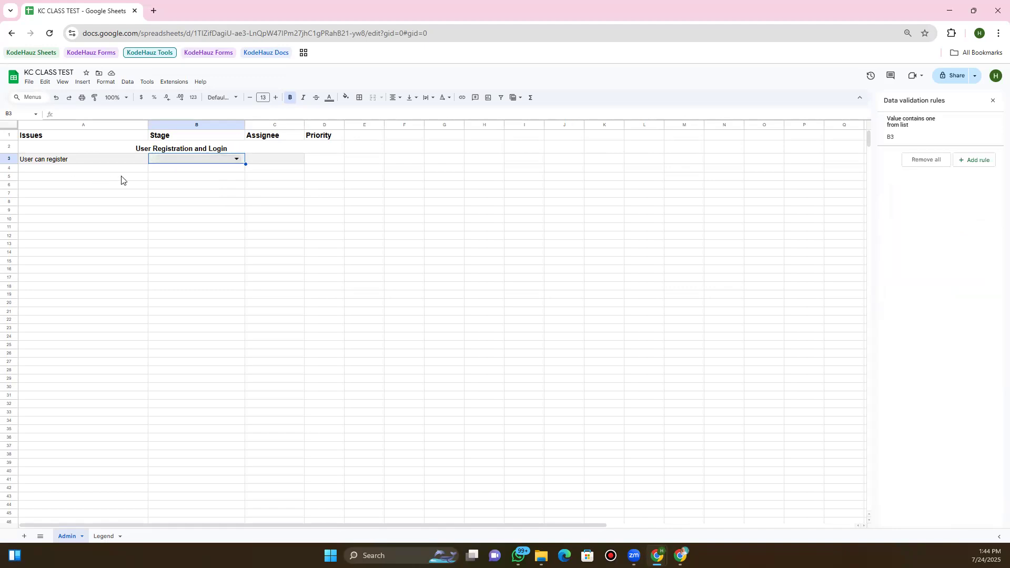
Choose Web Design from B3's stage dropdown
left_click(230, 160)
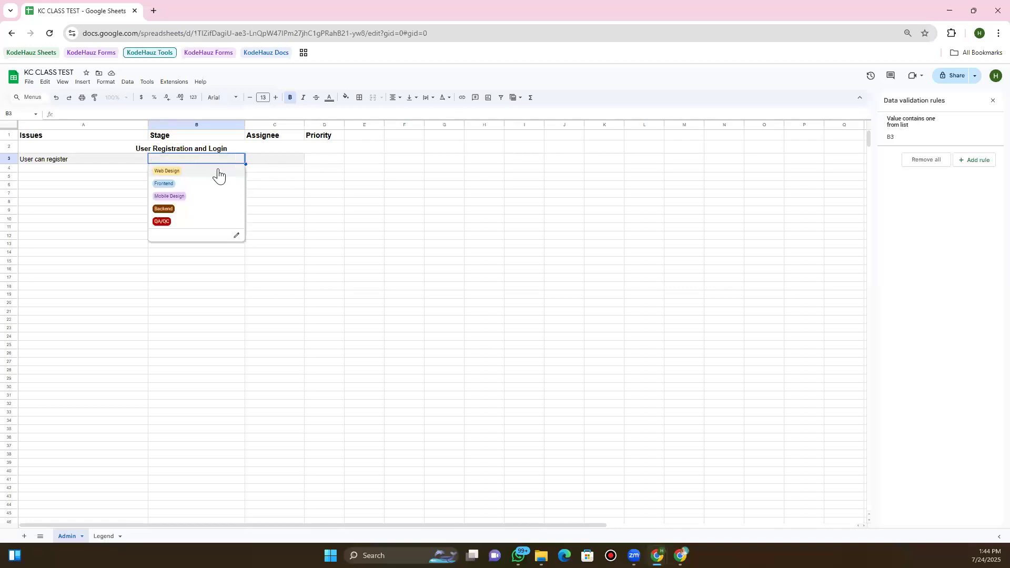
left_click(229, 172)
left_click(271, 162)
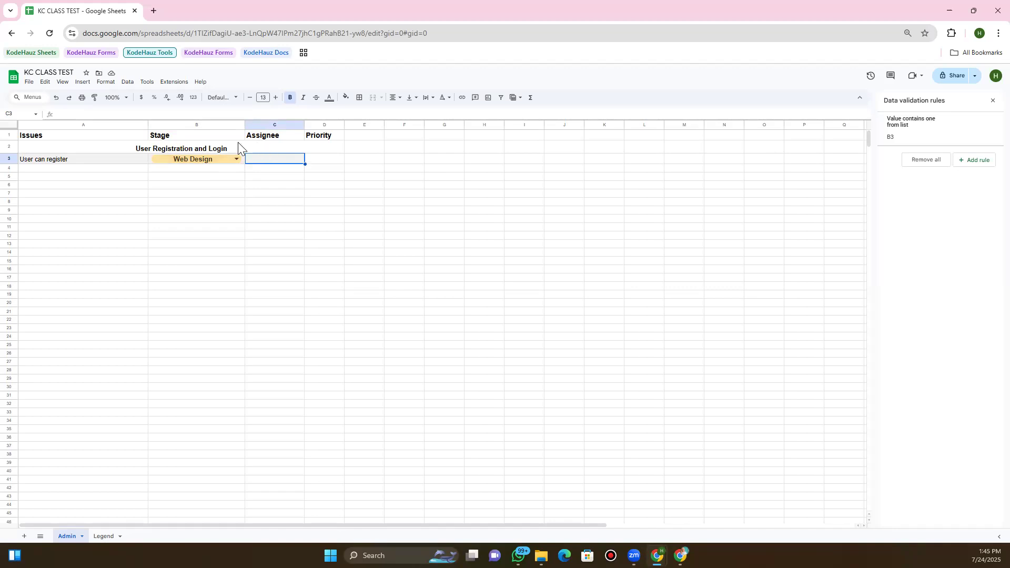
left_click(205, 168)
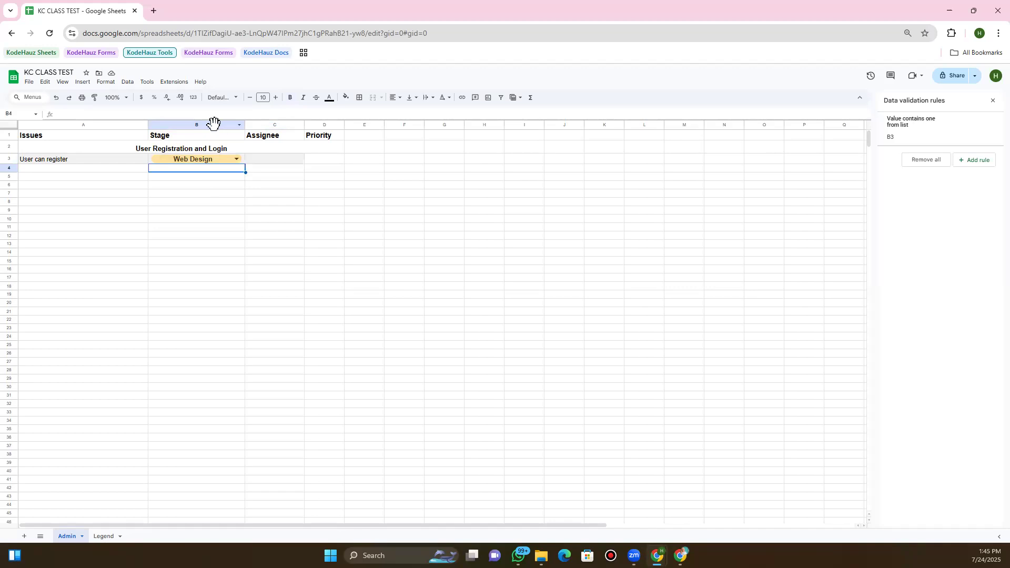
Select the Assignee range C3:C32 and bring up the Insert menu
left_click(214, 123)
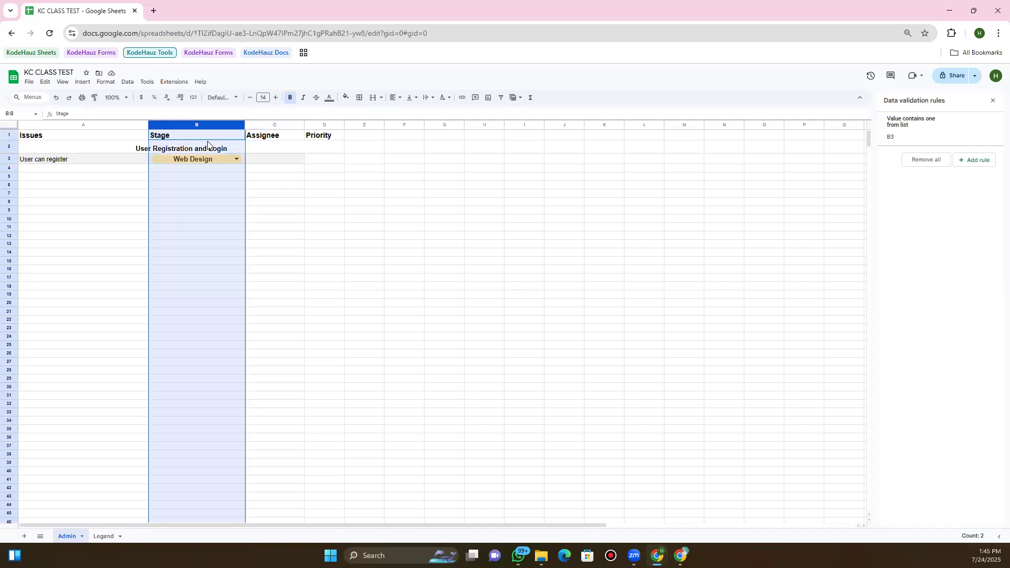
left_click(263, 124)
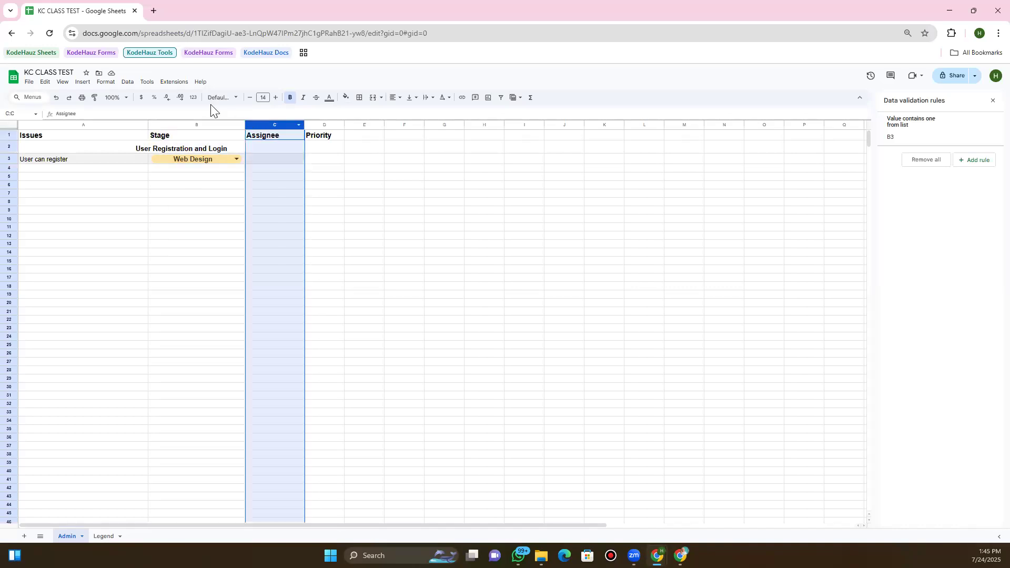
left_click(83, 82)
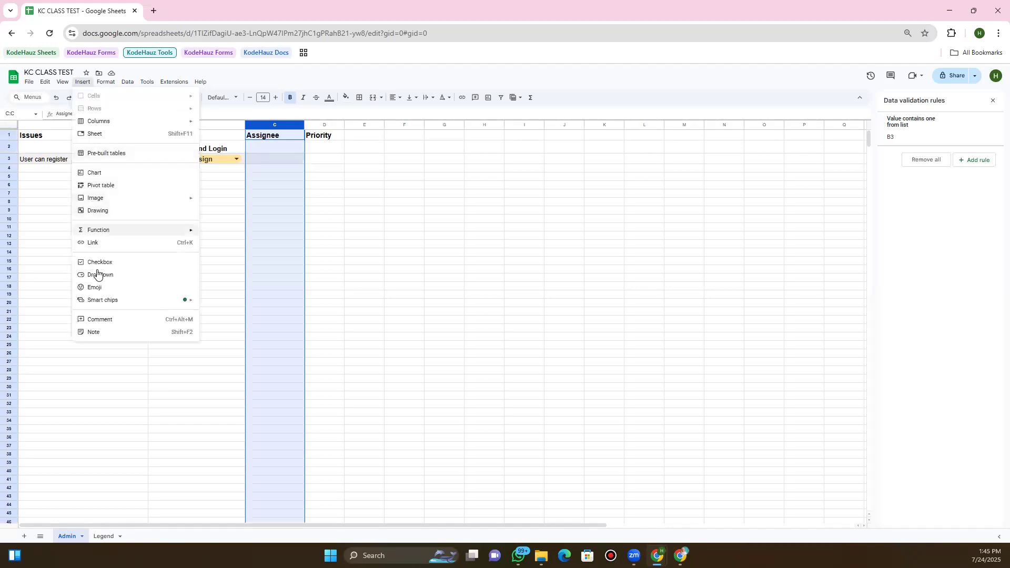
left_click(274, 156)
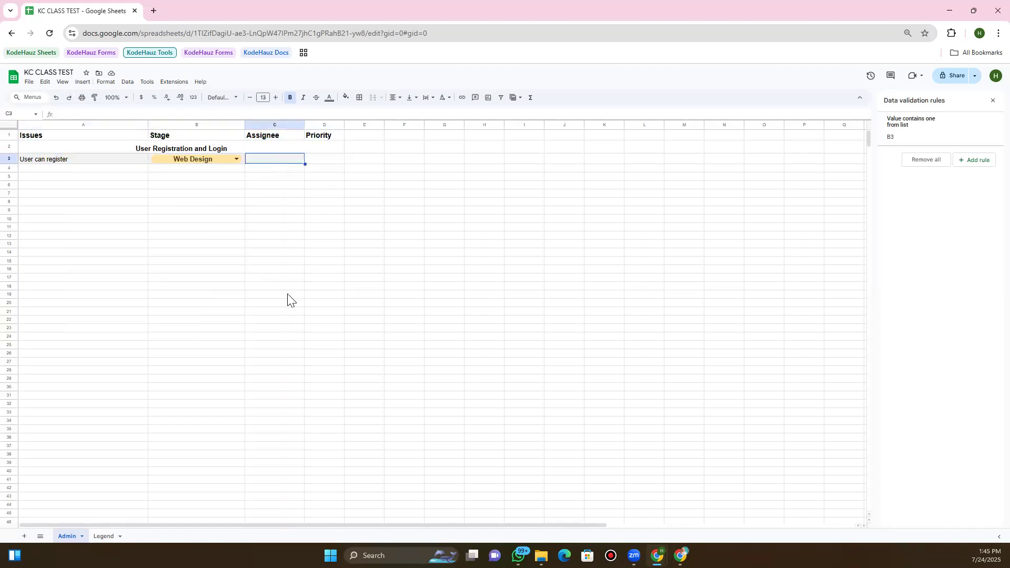
left_click(291, 407, "shift")
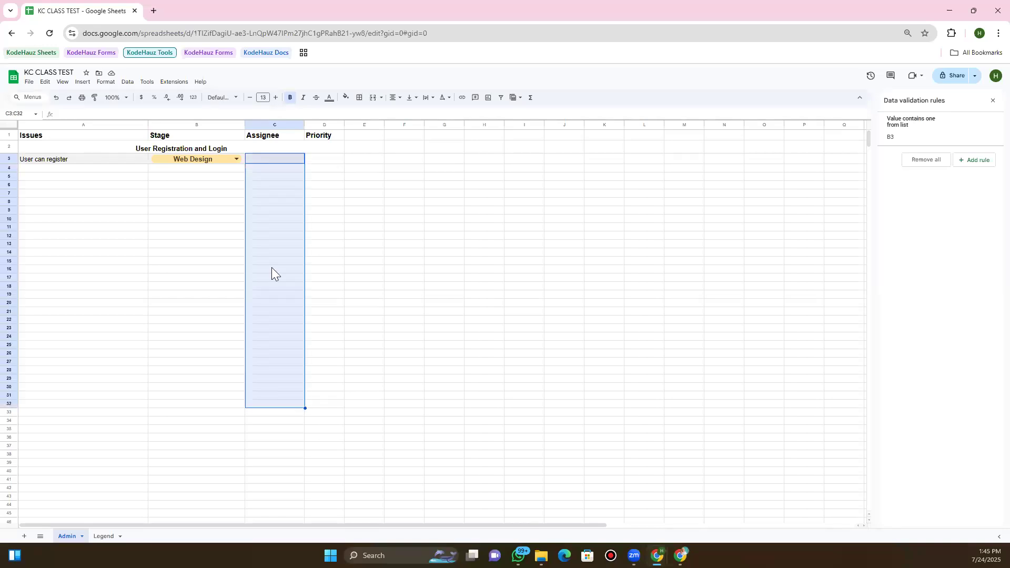
left_click(83, 83)
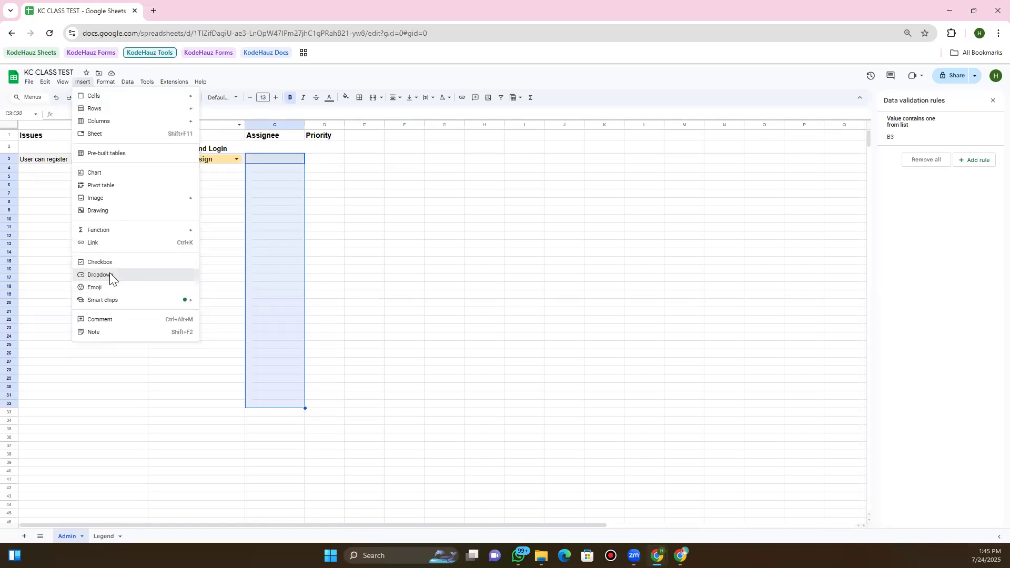
Add a dropdown rule to C3:C32 and replace Option 1 with the first assignee's name
left_click(108, 274)
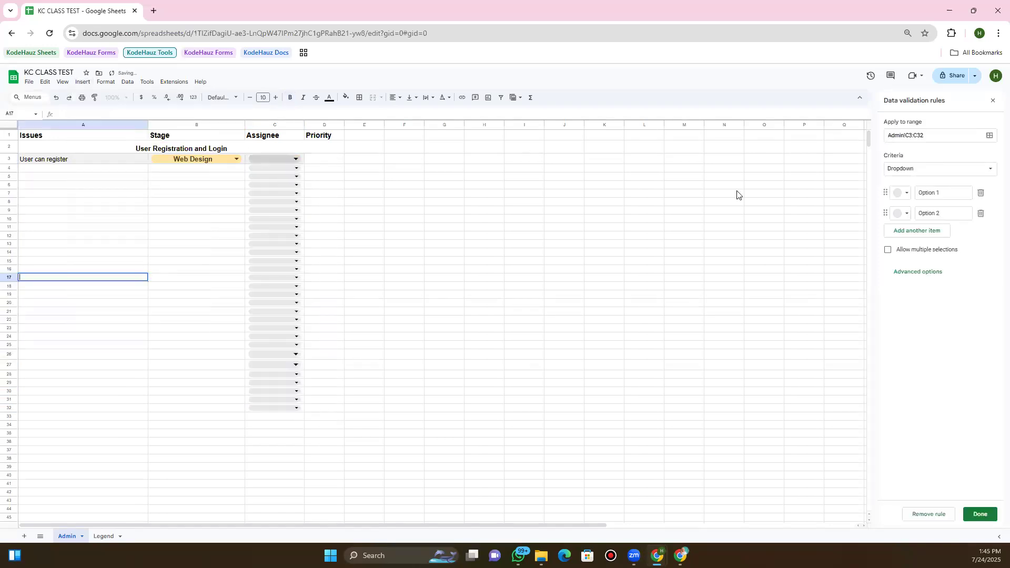
triple_click(944, 192)
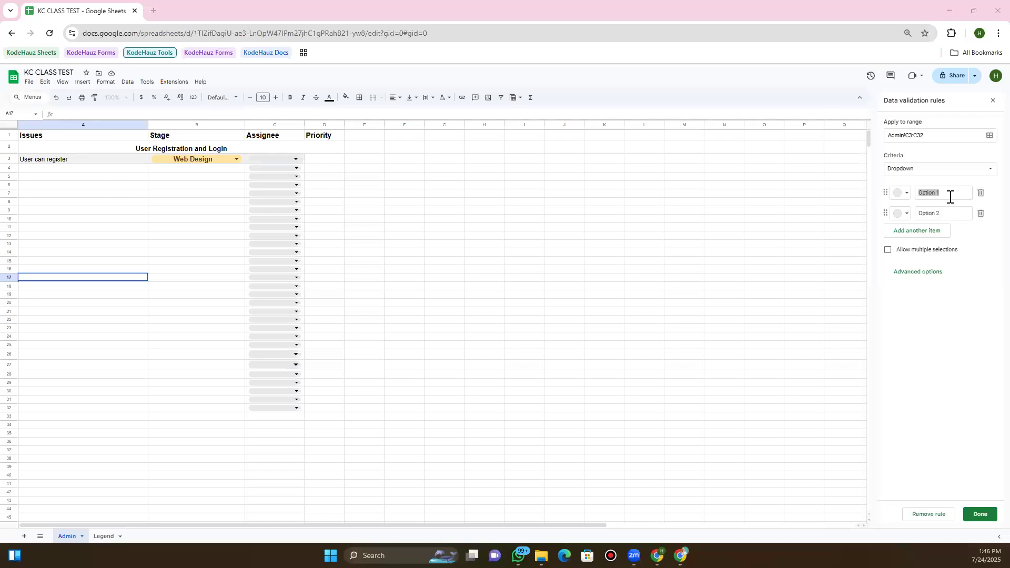
double_click(949, 195)
triple_click(956, 193)
type("Ije")
type("c")
type("ma")
Replace Option 2 with the second assignee's name
double_click(946, 218)
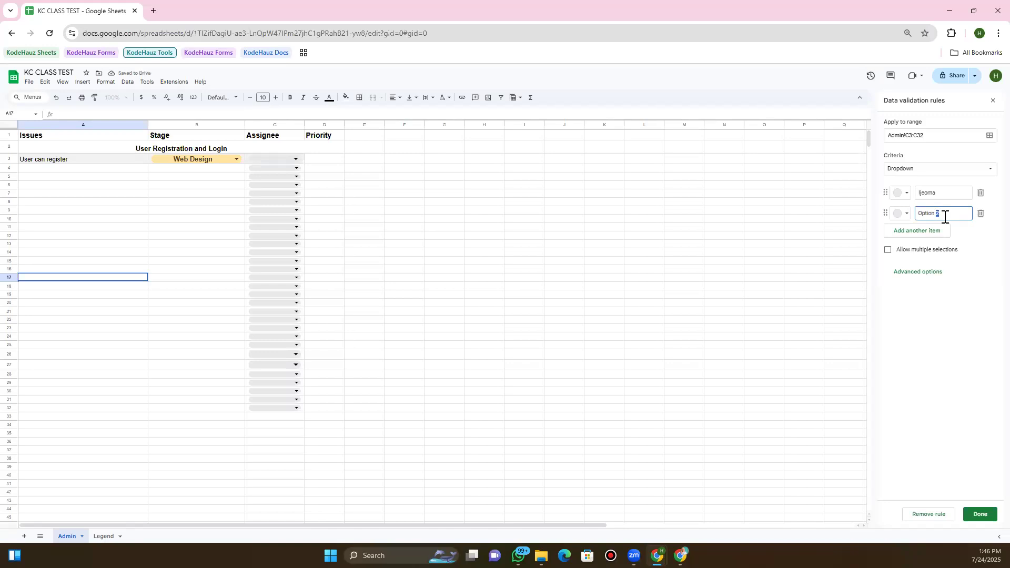
triple_click(945, 212)
type("Oluwasegun")
Add three more dropdown items, each holding another team member's name
left_click(938, 230)
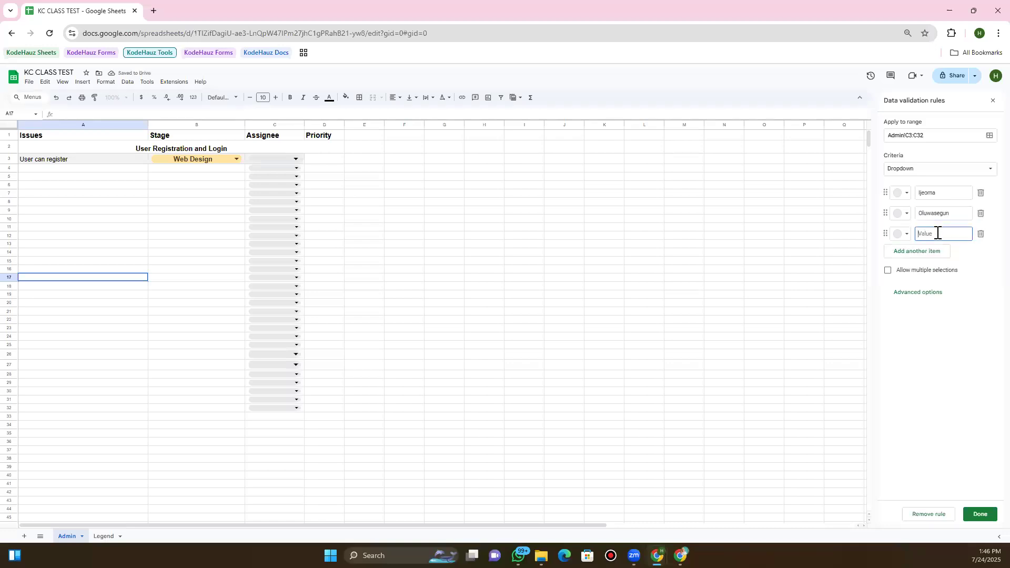
type("Chinonso")
left_click(928, 257)
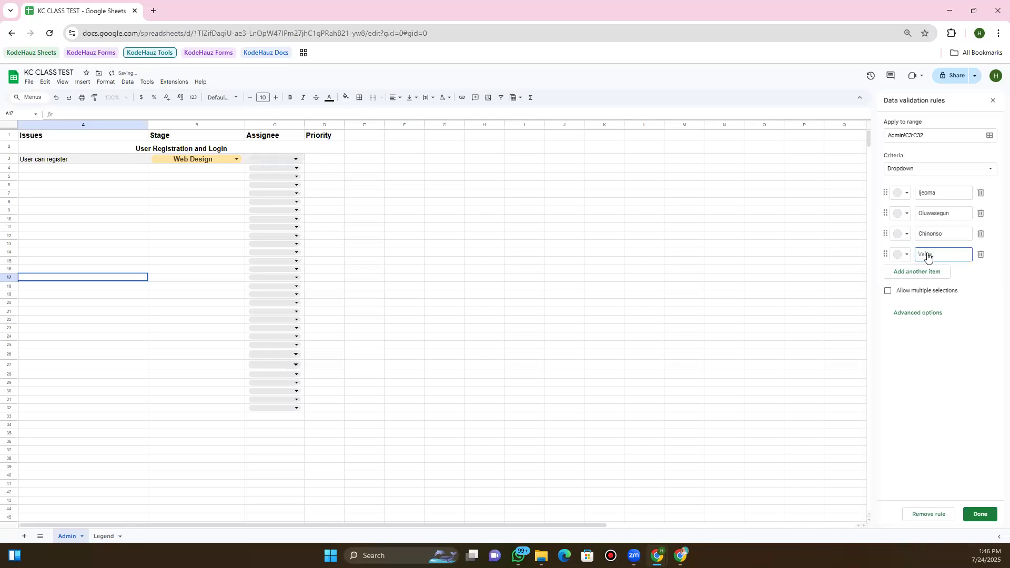
type("Chukwuemeka")
left_click(925, 272)
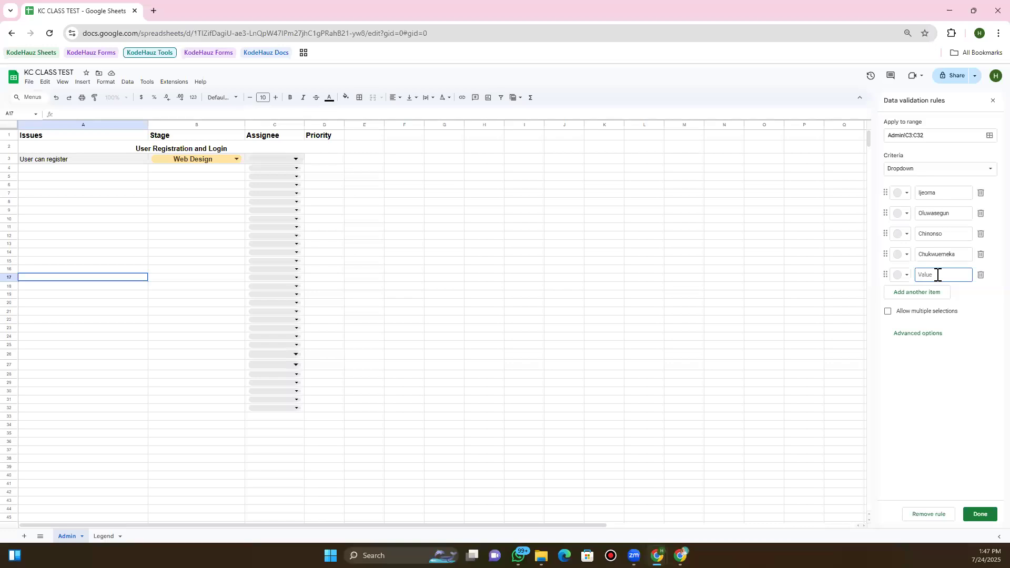
type("Nneka")
Colour the fifth assignee option red, the fourth brown and the third lavender
left_click(904, 278)
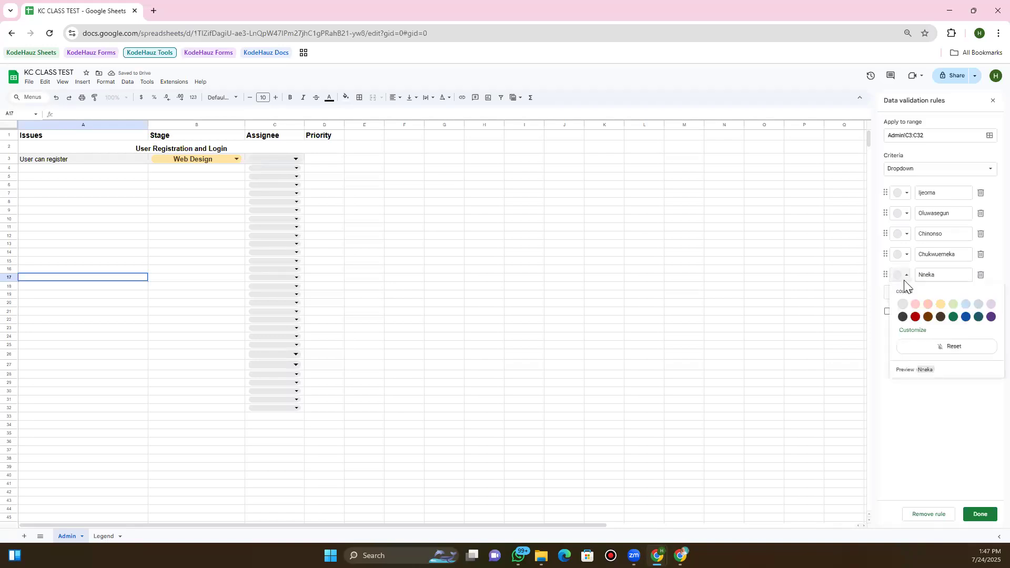
left_click(915, 315)
left_click(916, 317)
left_click(907, 276)
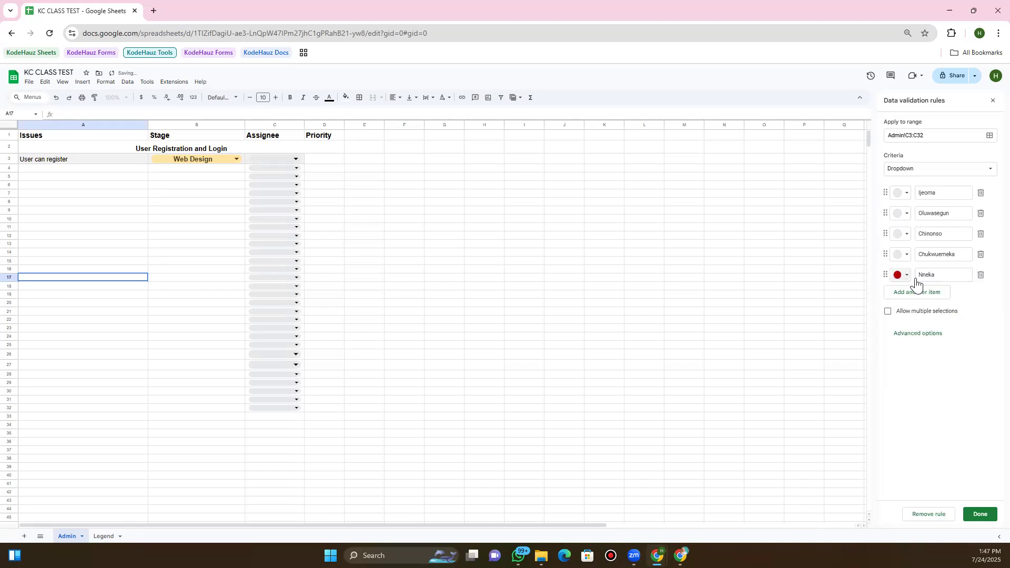
left_click(907, 254)
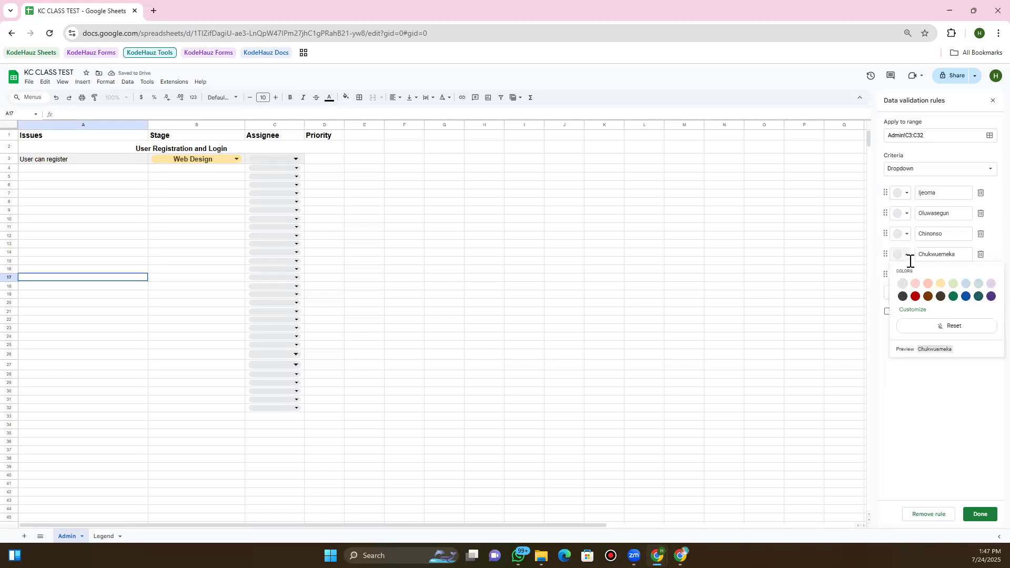
left_click(927, 297)
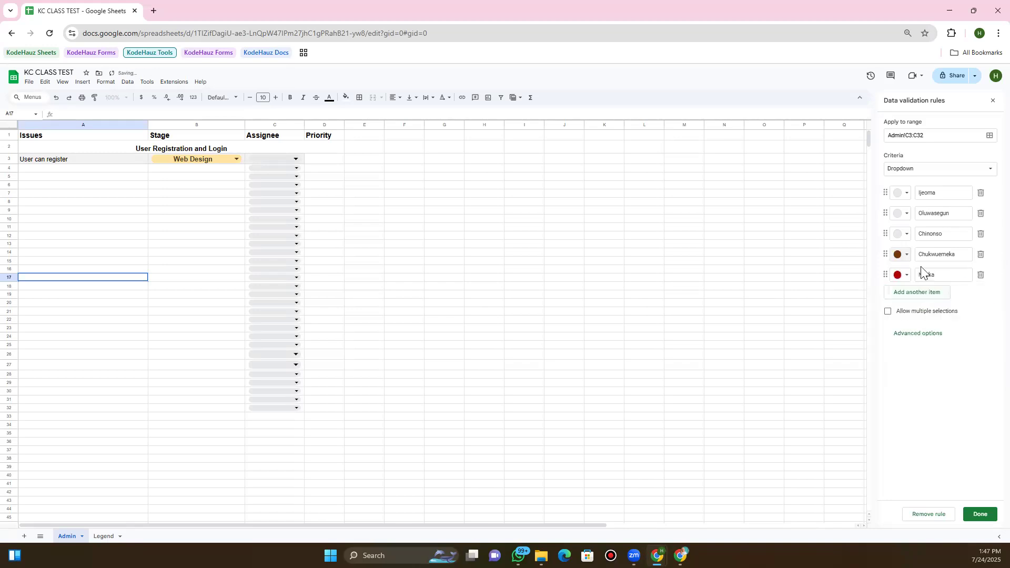
left_click(908, 235)
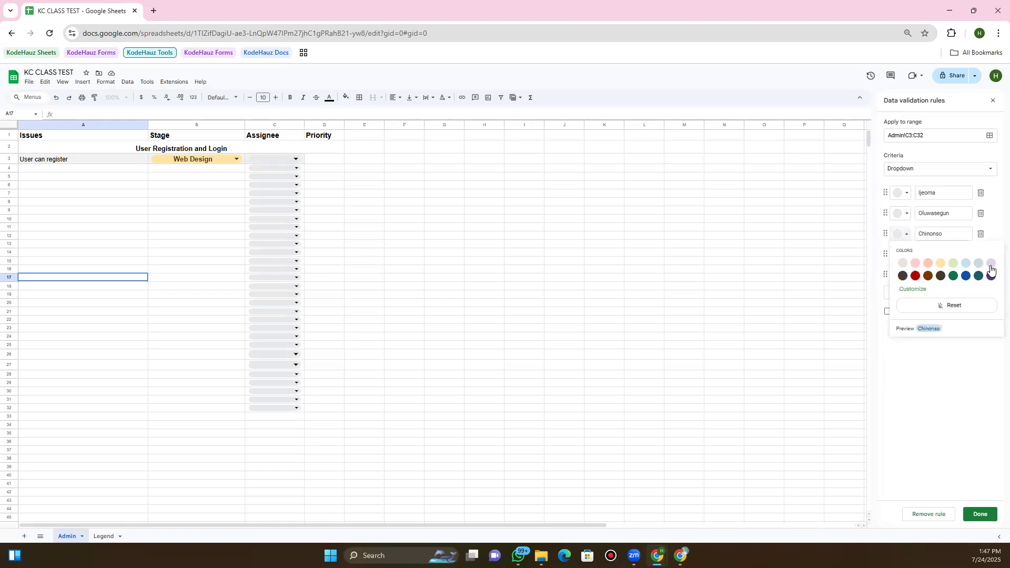
left_click(986, 264)
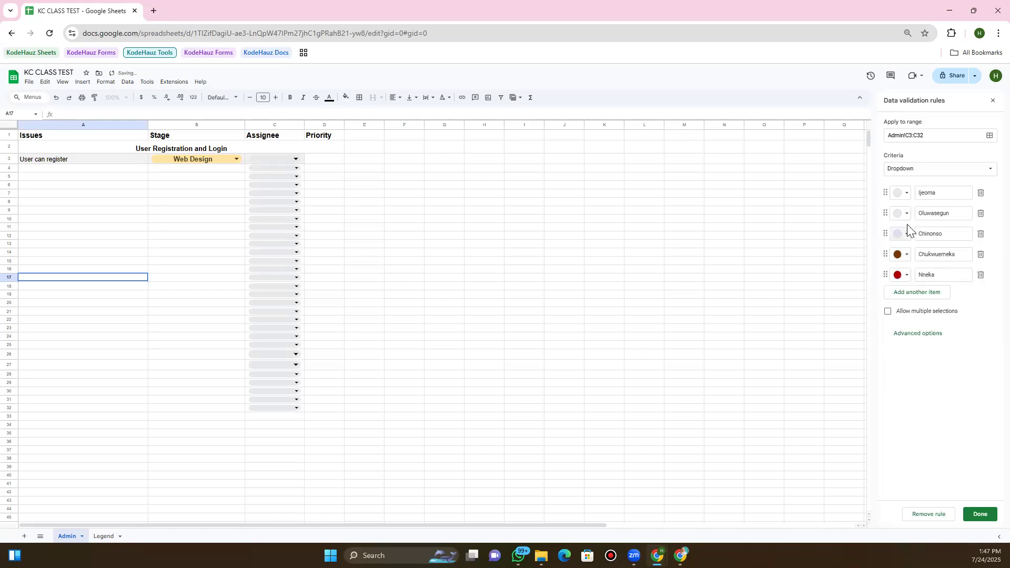
Colour the first option light yellow and the second light blue, then save the rule
left_click(907, 215)
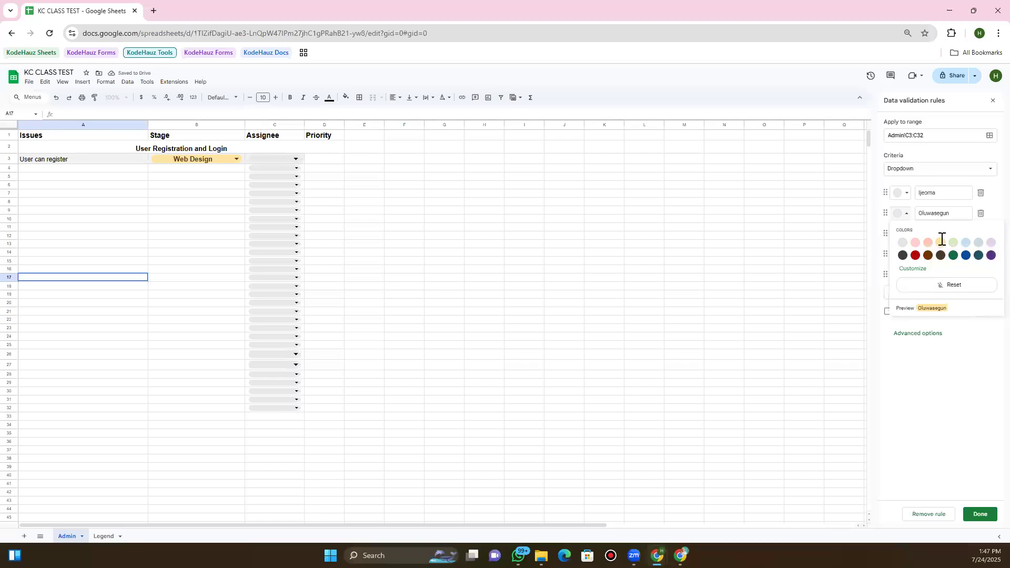
left_click(941, 243)
left_click(903, 195)
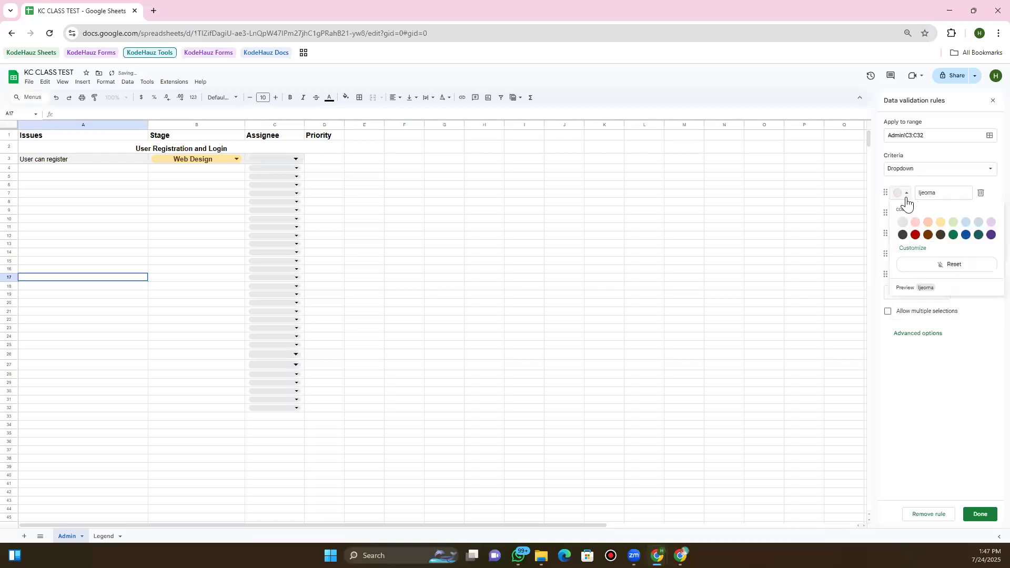
left_click(931, 188)
left_click(906, 196)
left_click(941, 222)
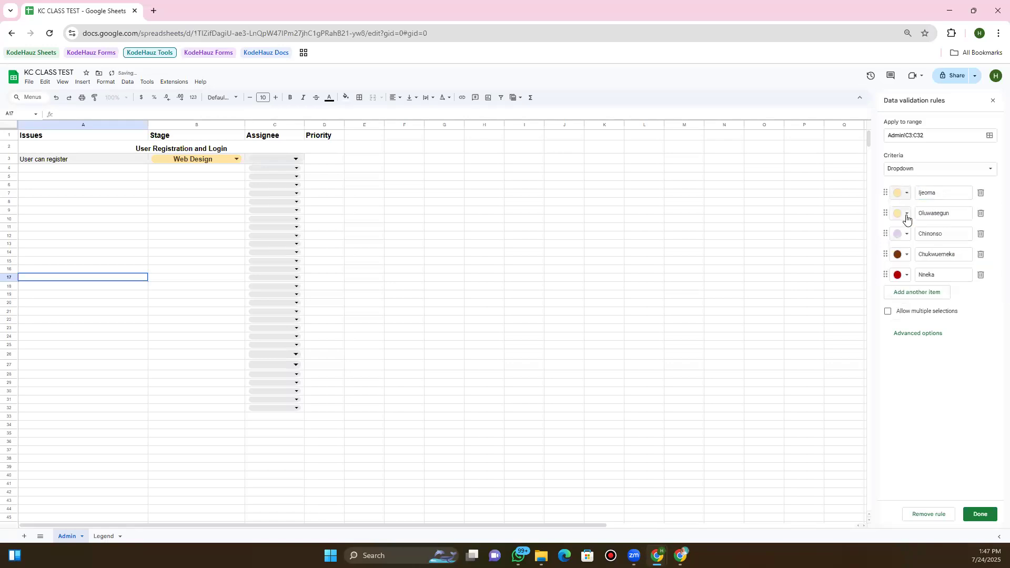
left_click(903, 214)
left_click(967, 243)
left_click(975, 514)
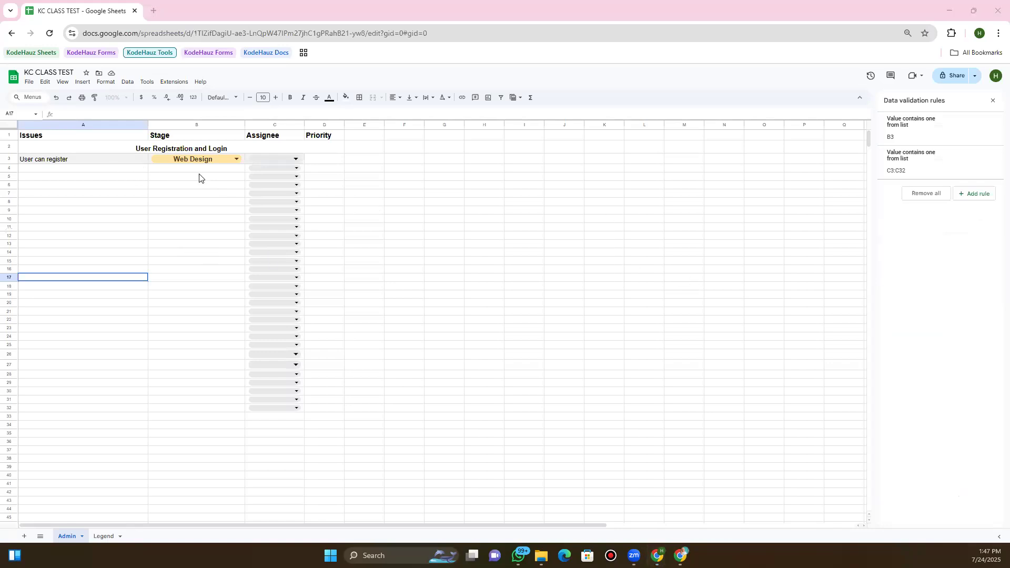
Assign the first assignee to C3 from its dropdown
left_click(296, 159)
left_click(293, 171)
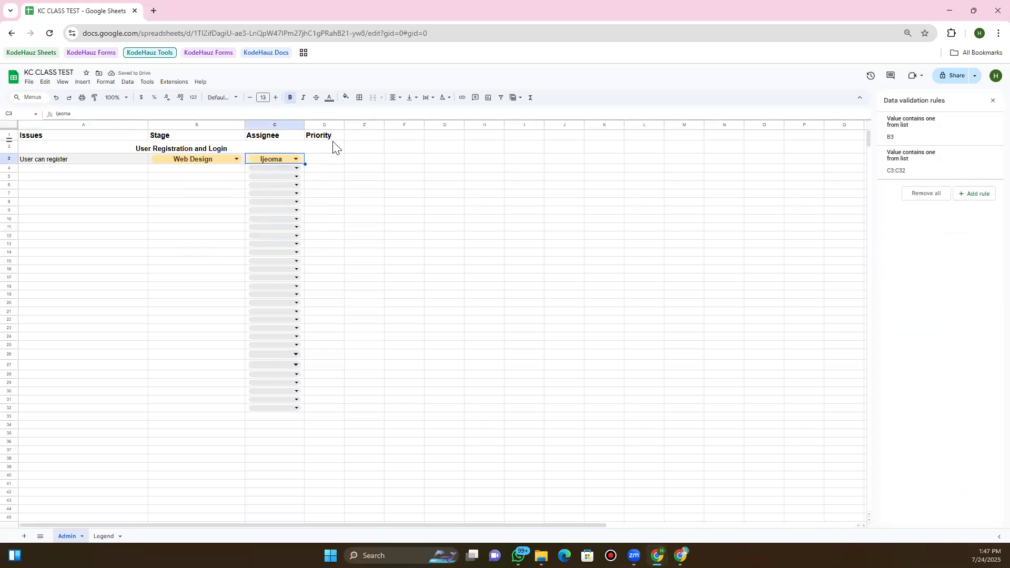
left_click(327, 161)
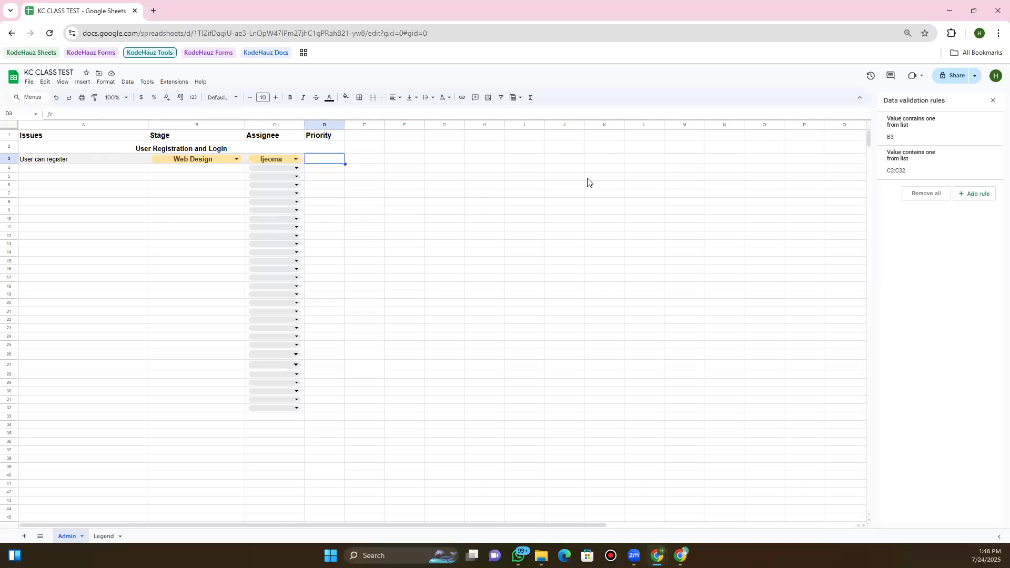
left_click(256, 160)
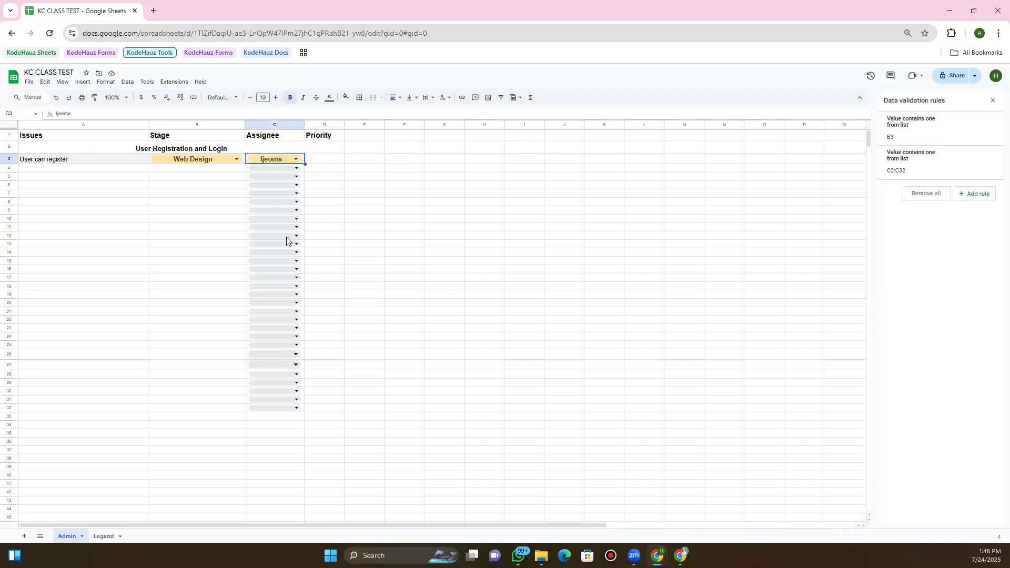
Check that C32's dropdown lists all assignees, then select C4:C32
left_click(298, 409)
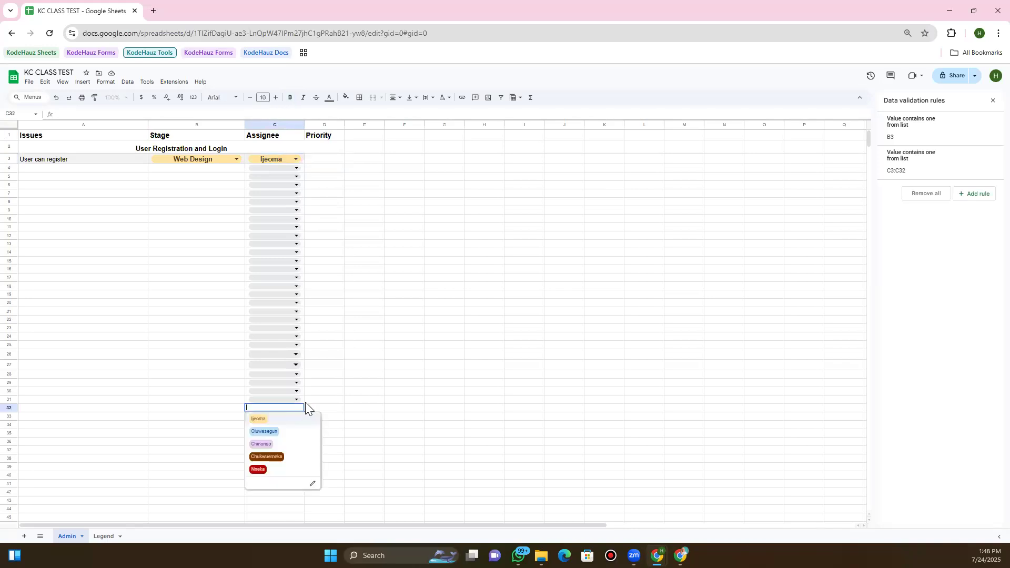
left_click(308, 400)
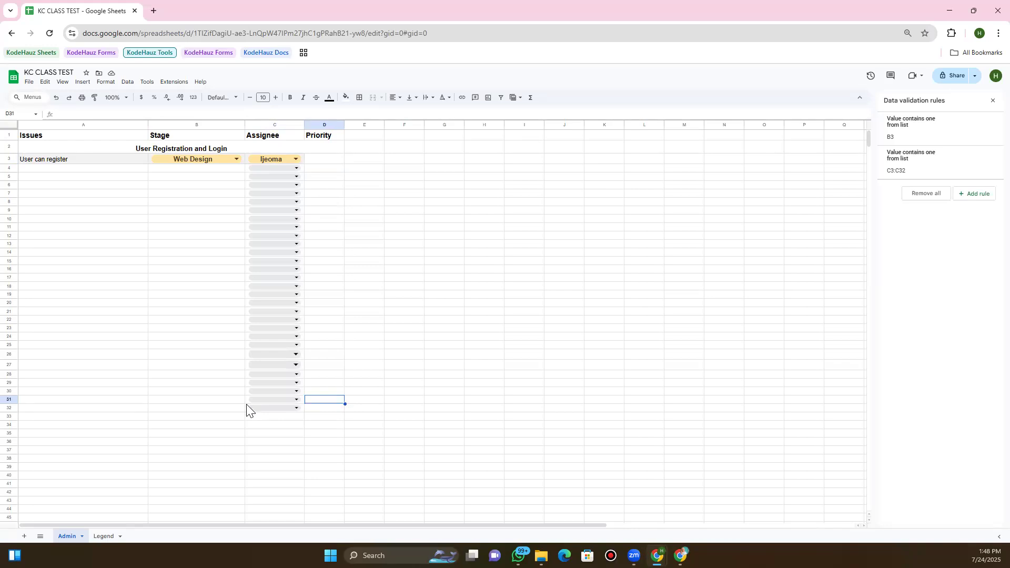
left_click(248, 403)
left_click(247, 408)
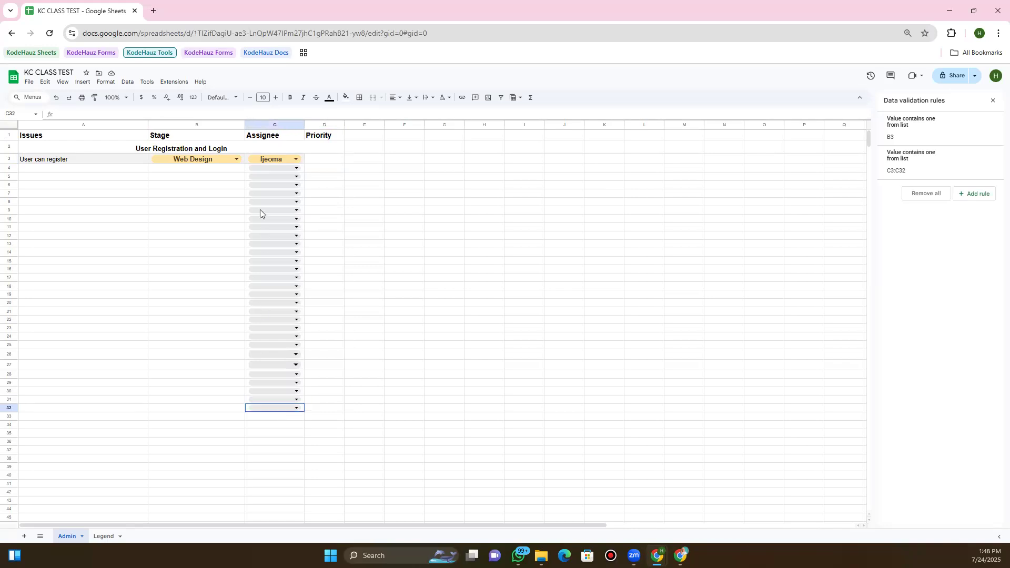
left_click(249, 172, "shift")
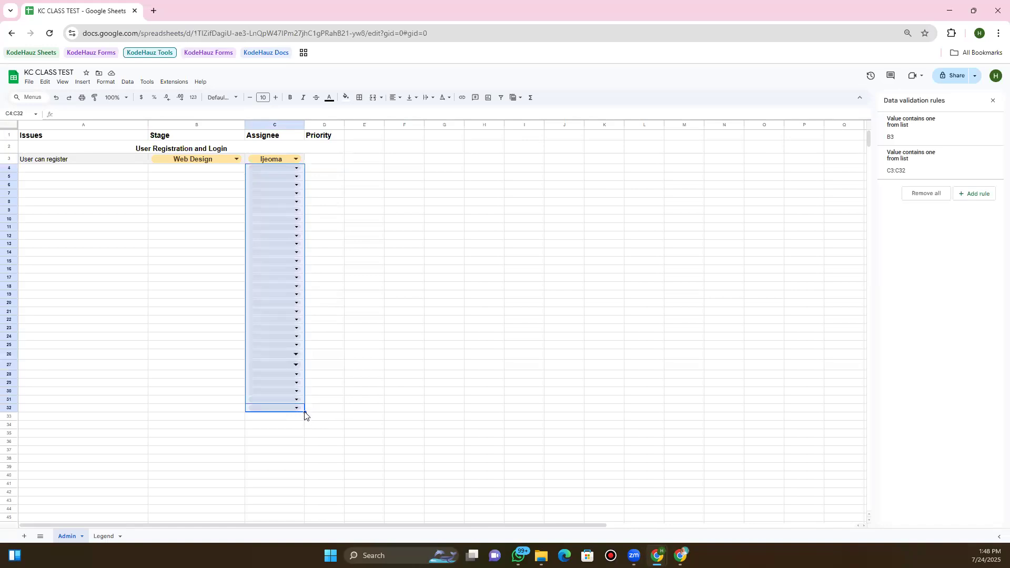
Fill the empty C4:C32 dropdowns right into D4:D32 and open D4's dropdown rule for editing
left_click_drag(310, 416, 321, 367)
left_click(403, 227)
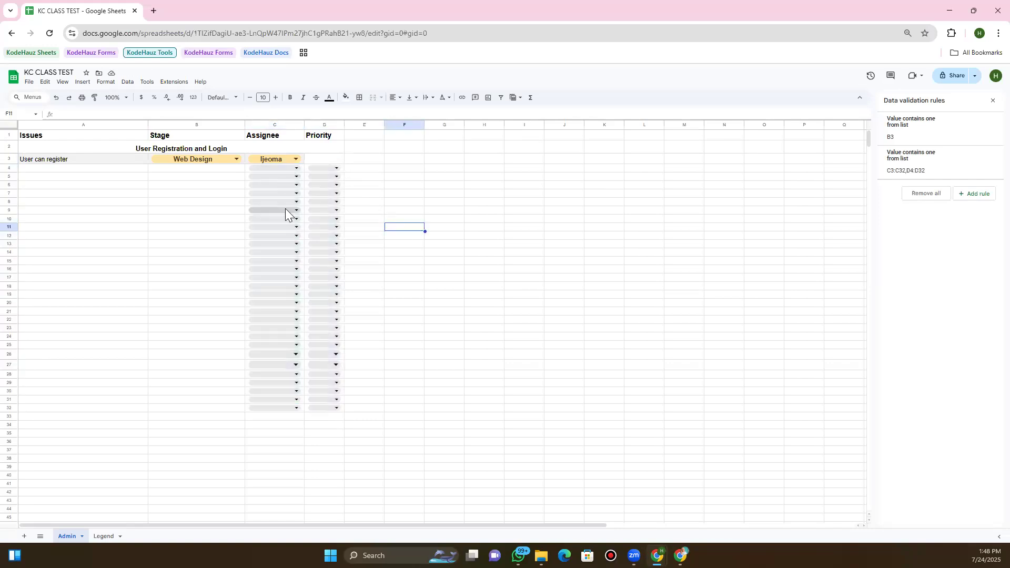
left_click(338, 168)
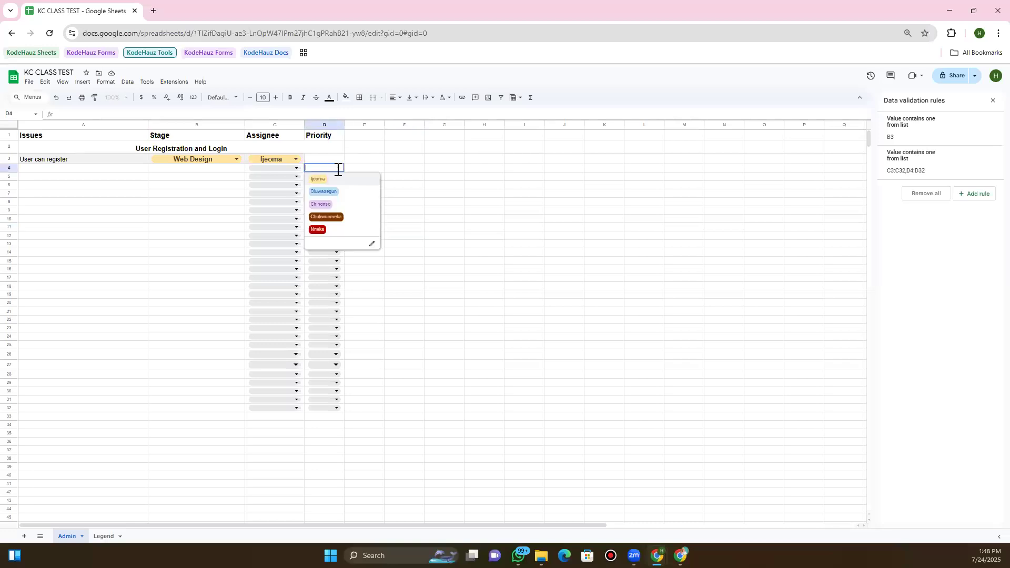
left_click(372, 245)
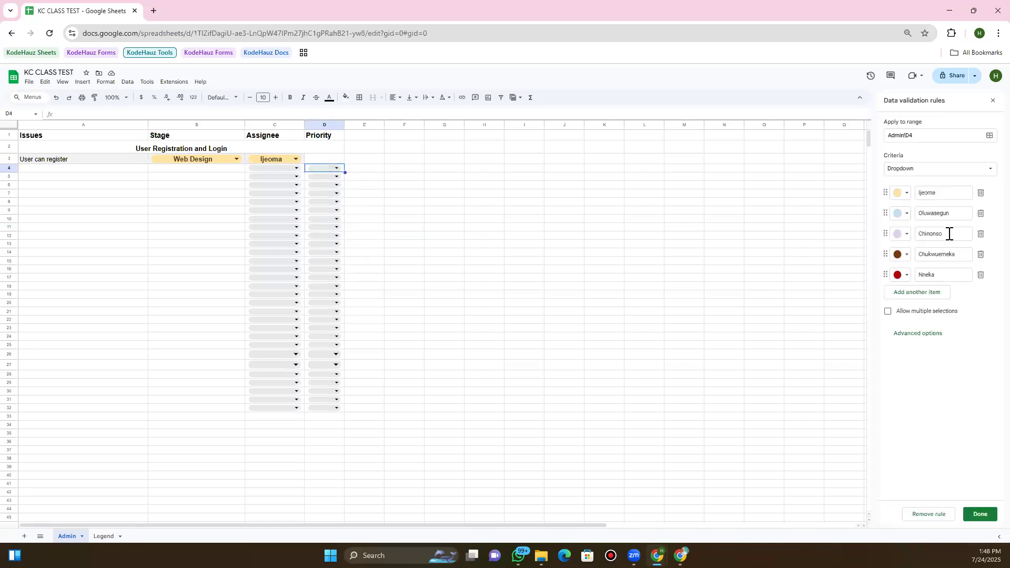
Change D4's dropdown items to High, Urgent, Low and Basic, delete the fifth, and save
double_click(931, 193)
type("High")
double_click(926, 213)
type("Urgent")
left_click(946, 232)
double_click(946, 233)
type("Low")
key("Tab")
type("Basic")
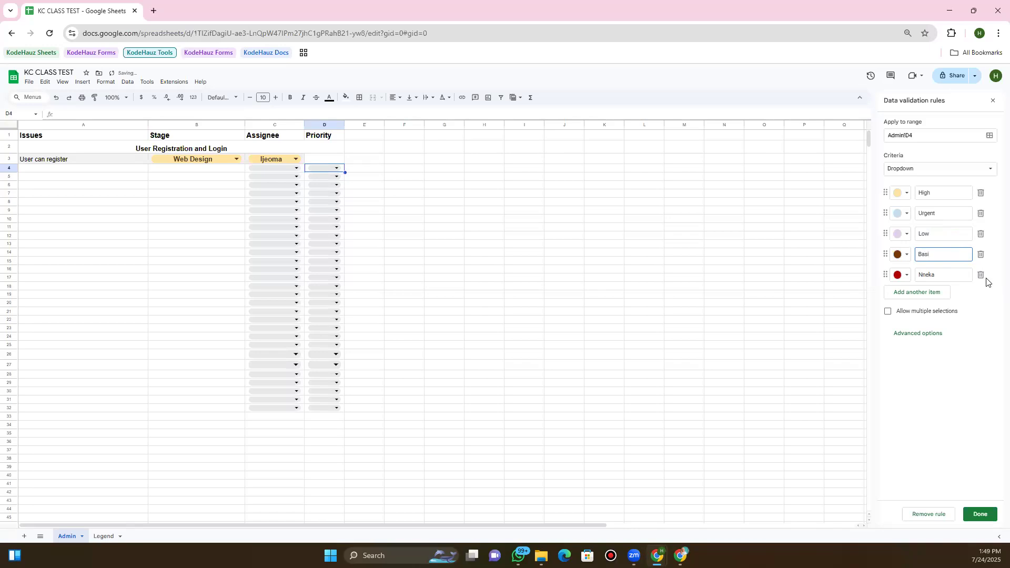
left_click(982, 276)
left_click(982, 516)
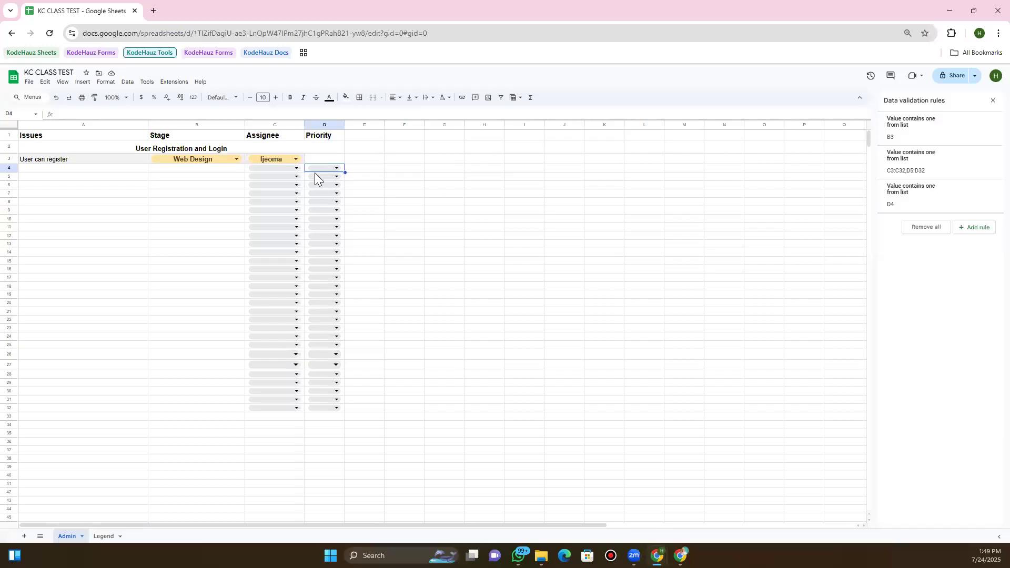
Copy D4's Priority dropdown down the column to D32
left_click(334, 167)
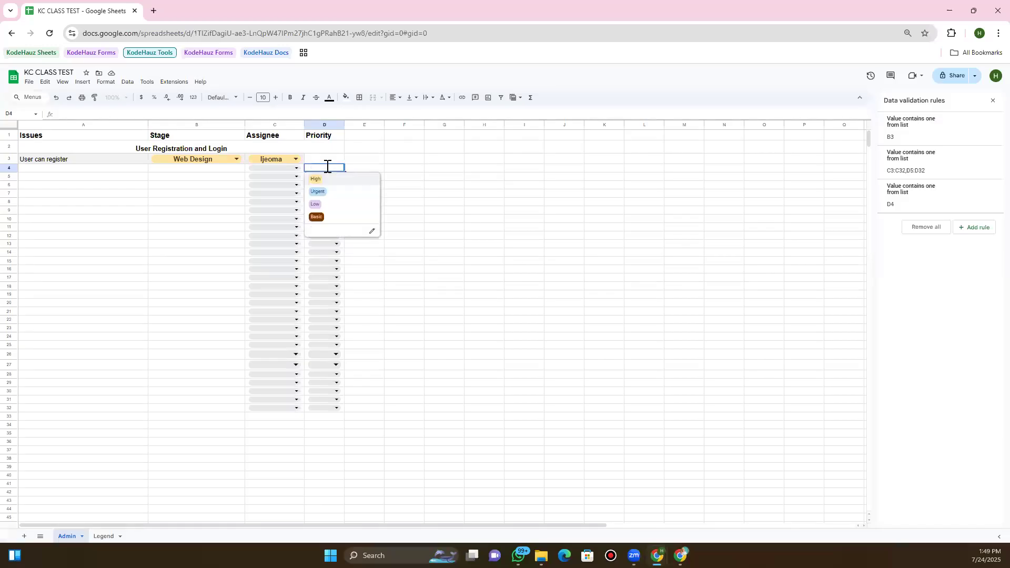
left_click(352, 168)
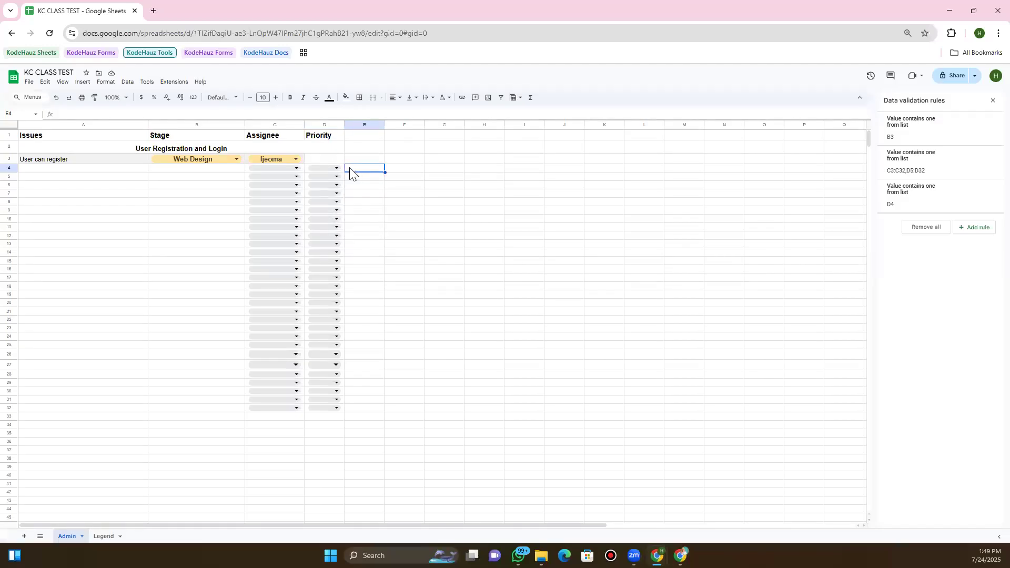
left_click(337, 177)
key("Escape")
left_click(341, 169)
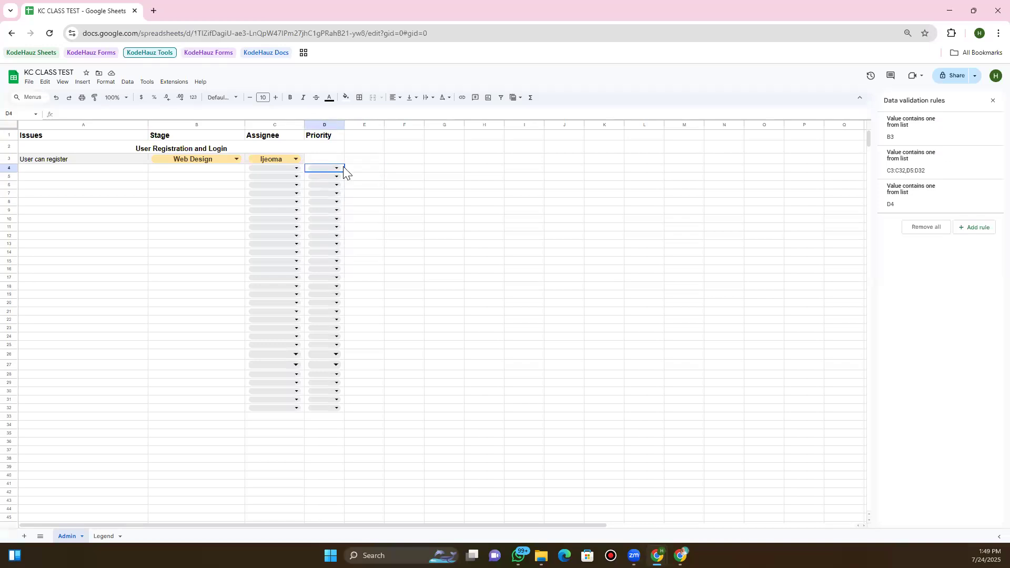
left_click_drag(345, 171, 363, 218)
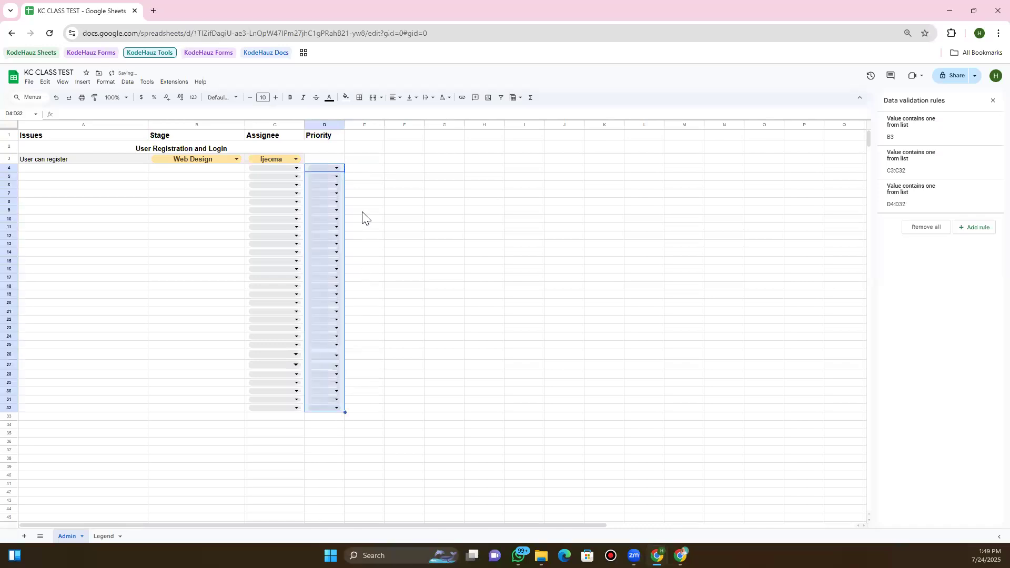
Check the dropdown lists in D5 and C4 without choosing anything
left_click(335, 176)
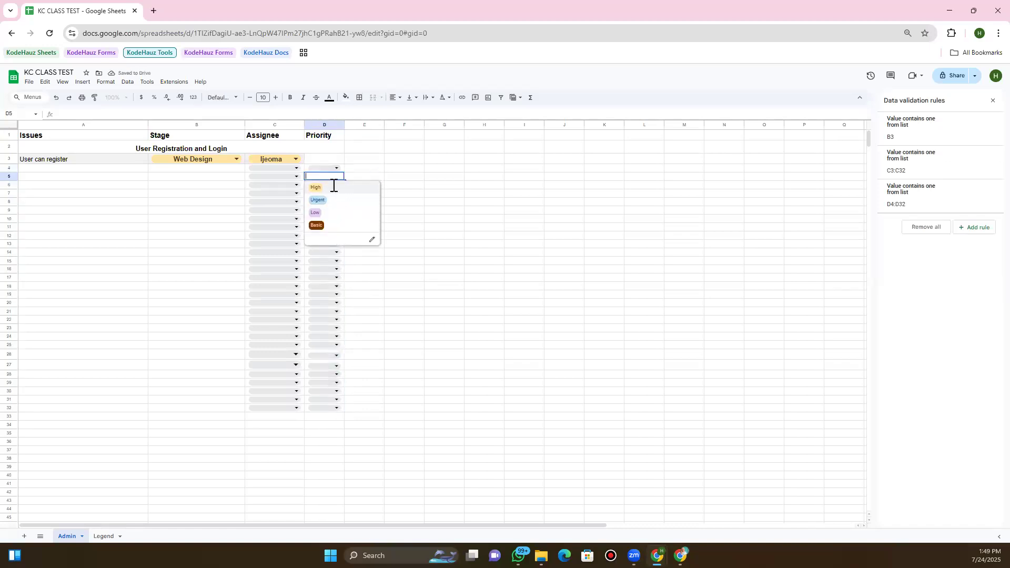
left_click(358, 169)
left_click(336, 185)
left_click(359, 184)
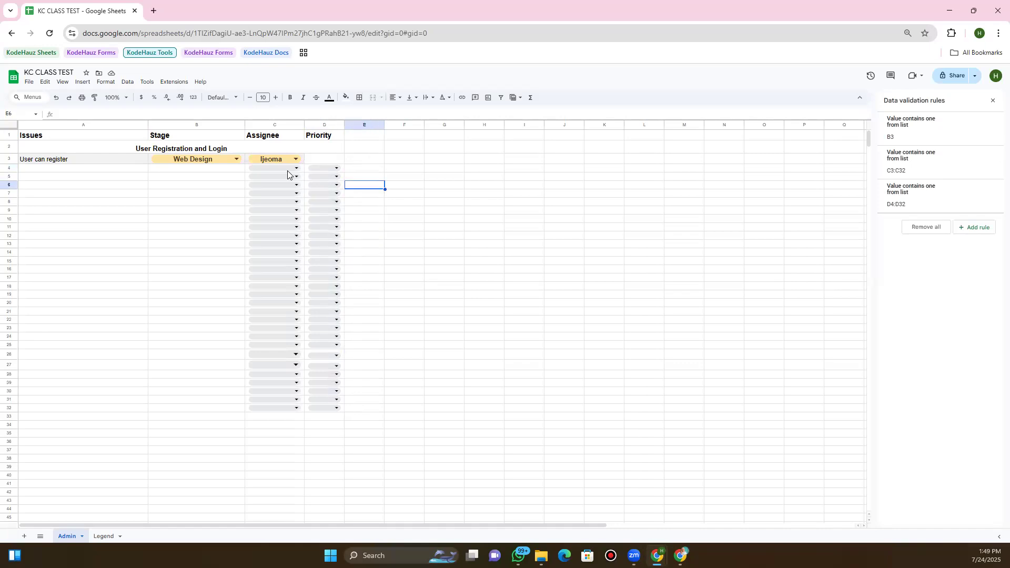
left_click(296, 168)
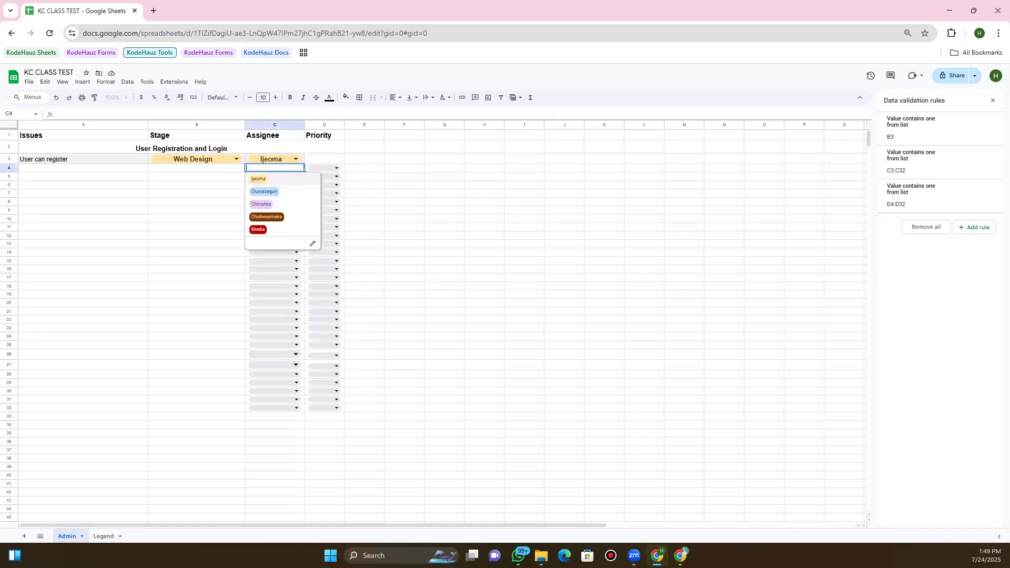
left_click(356, 171)
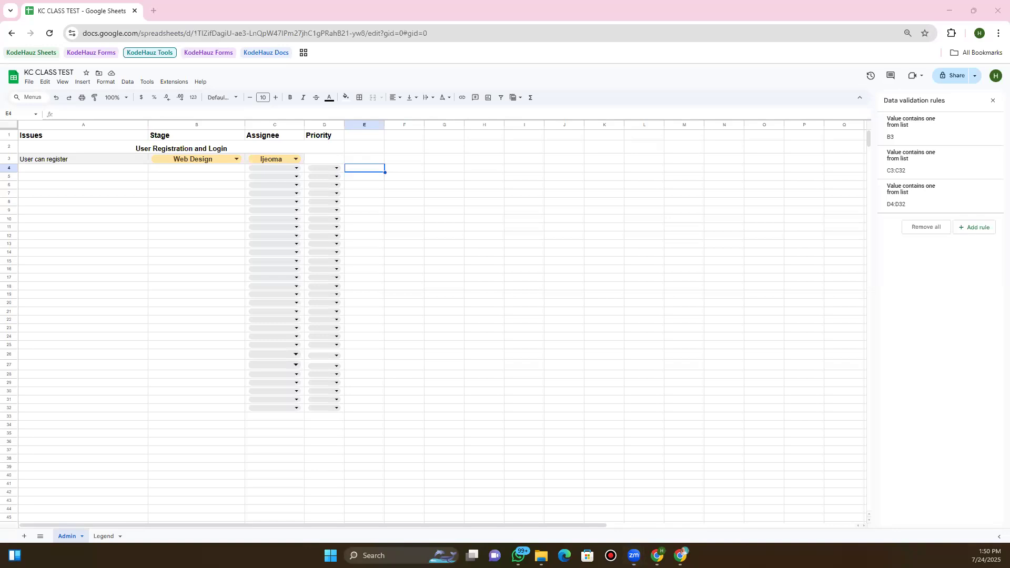
Extend the Priority dropdown up to D3 and set D3's priority to High
left_click(316, 168)
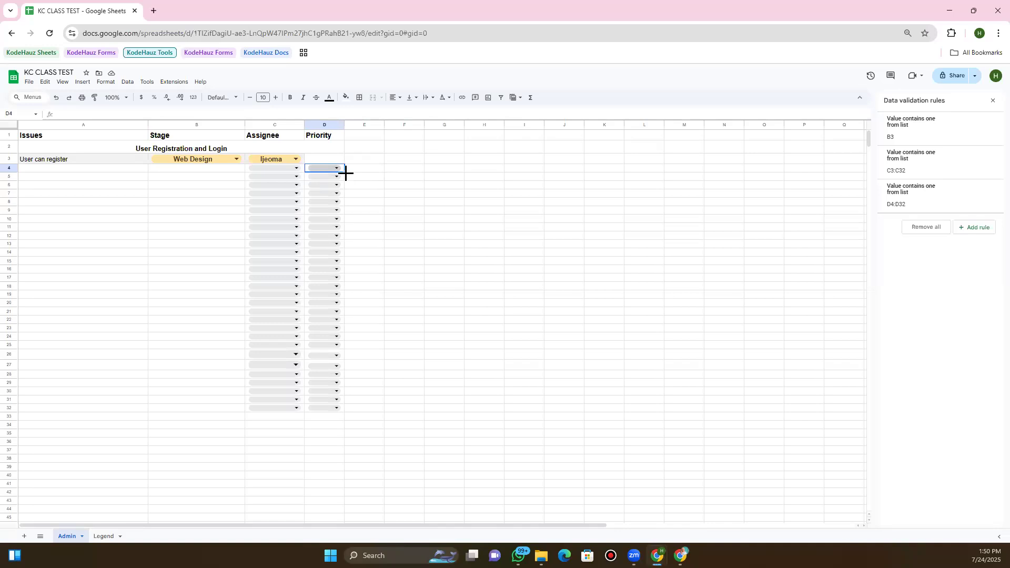
left_click_drag(344, 165, 331, 162)
left_click(331, 161)
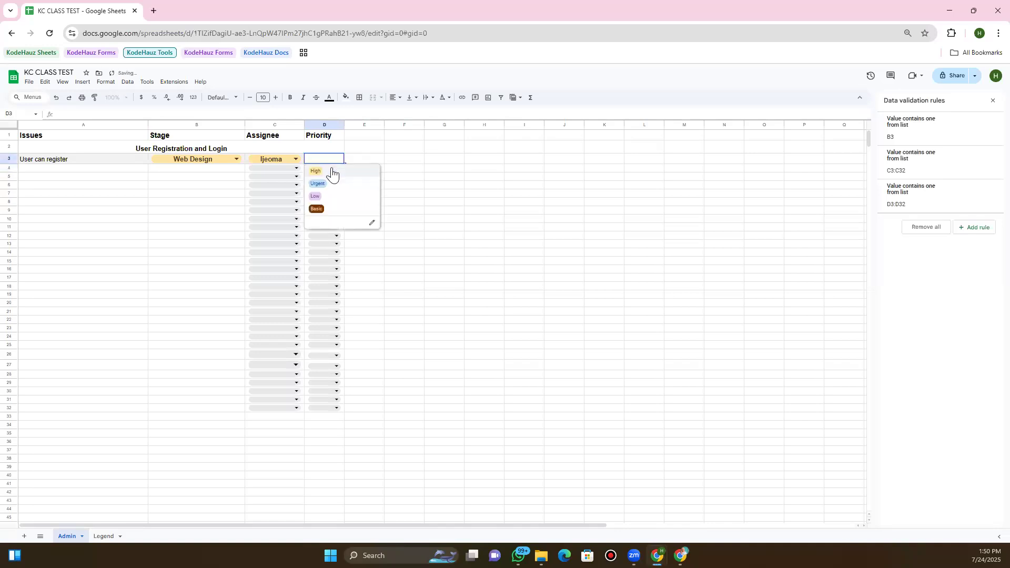
left_click(332, 172)
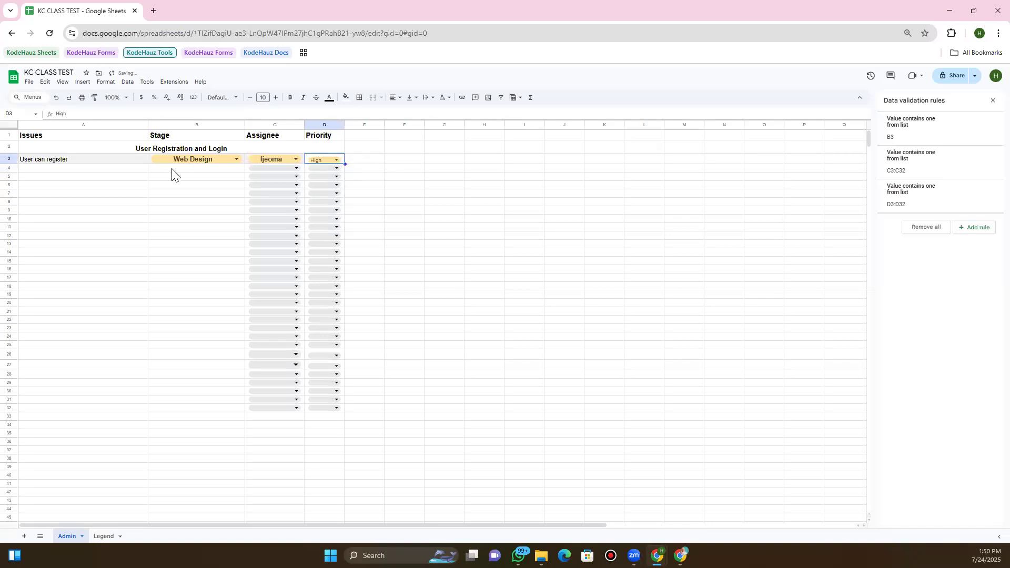
key("Return")
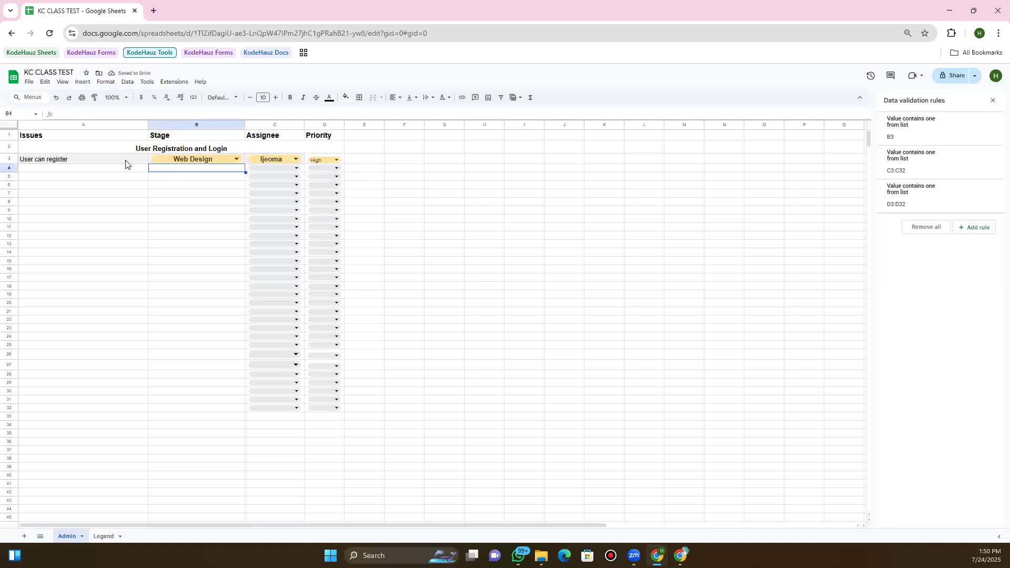
Fill 'User can register' from A3 down through A7
left_click(125, 164)
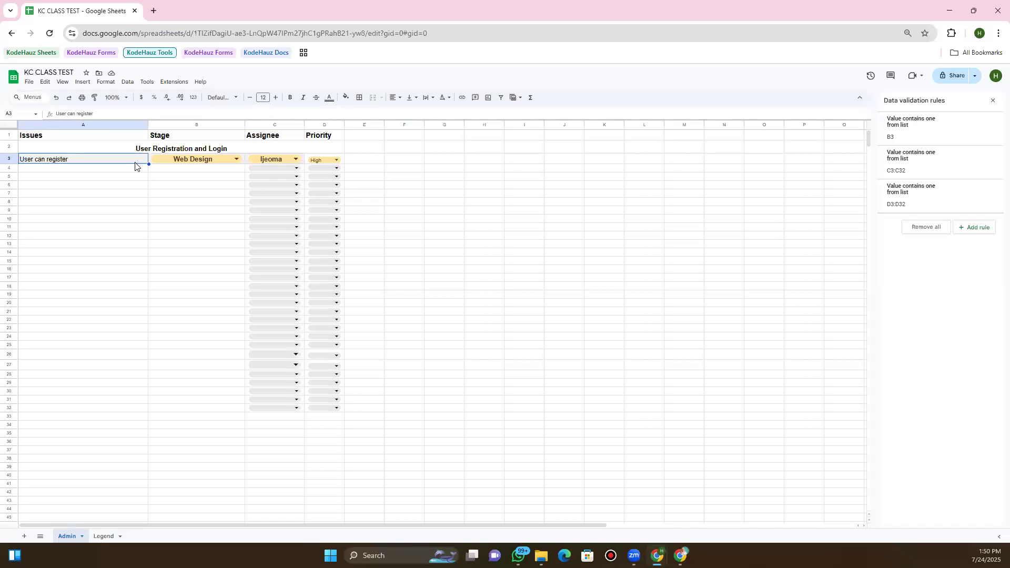
left_click_drag(149, 166, 142, 191)
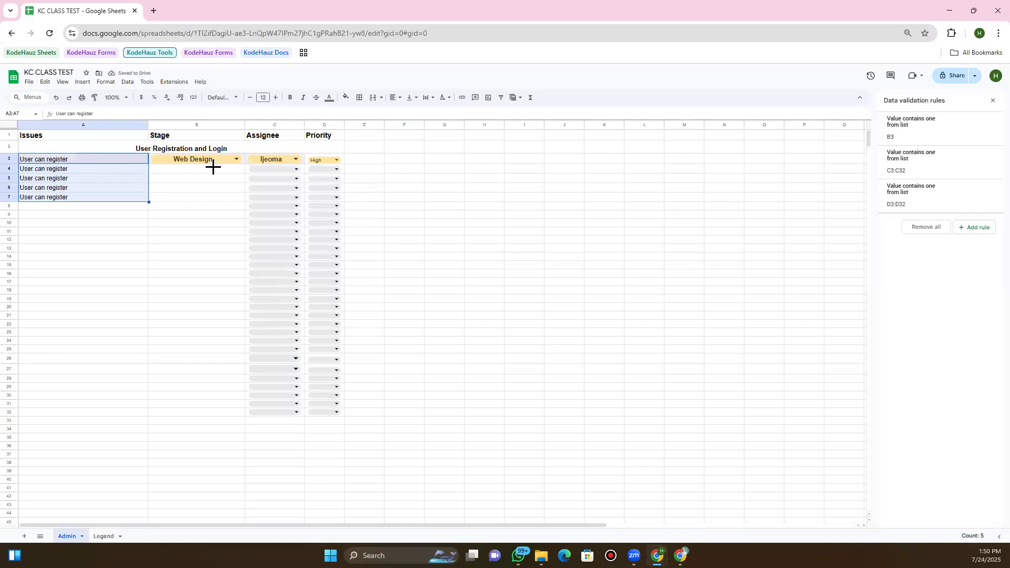
Fill Web Design from B3 down to B32, then set B4–B7 to Frontend, Mobile Design, Backend, QA/QC
left_click(243, 164)
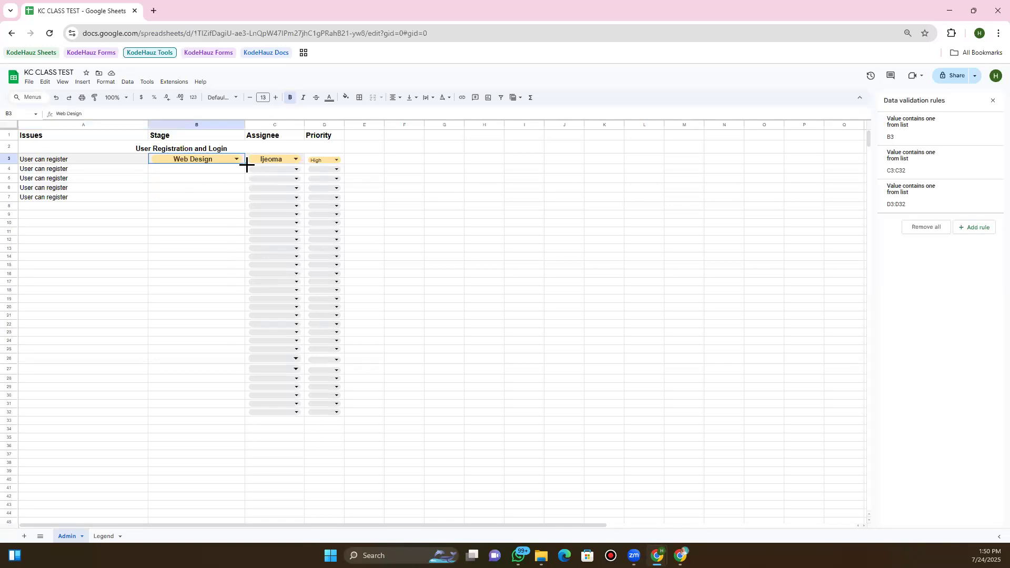
left_click_drag(237, 380, 239, 406)
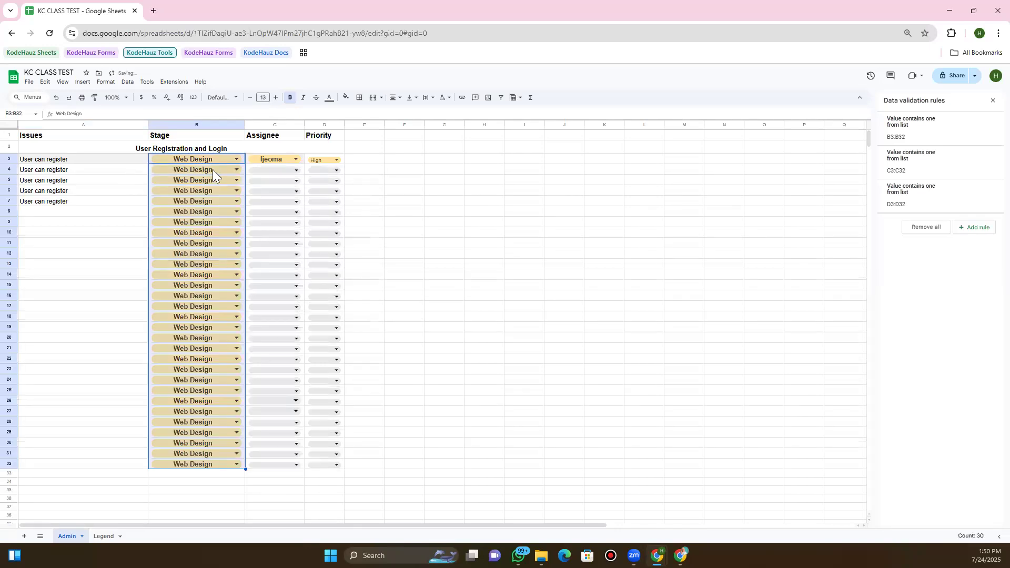
left_click(230, 170)
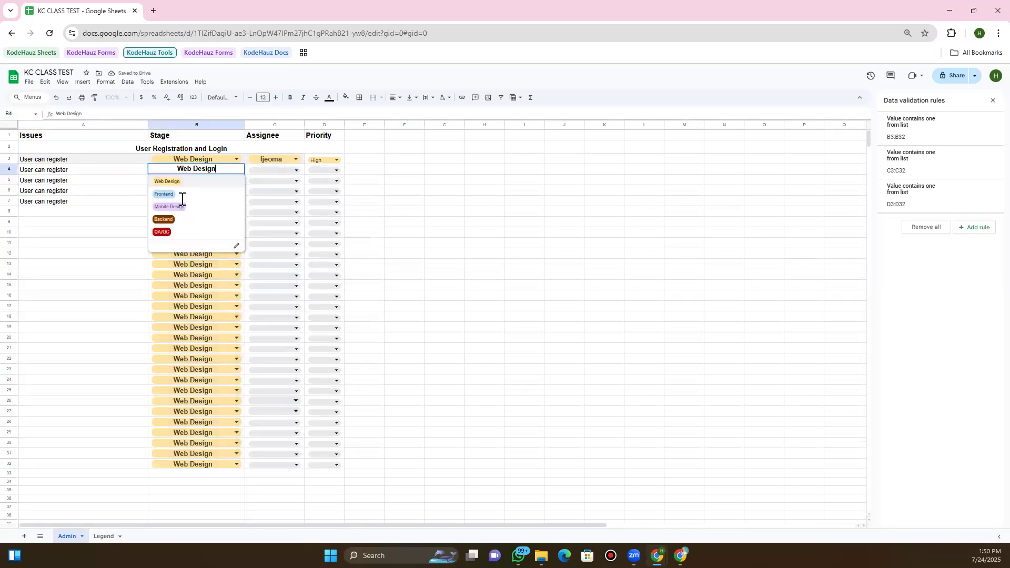
left_click(196, 192)
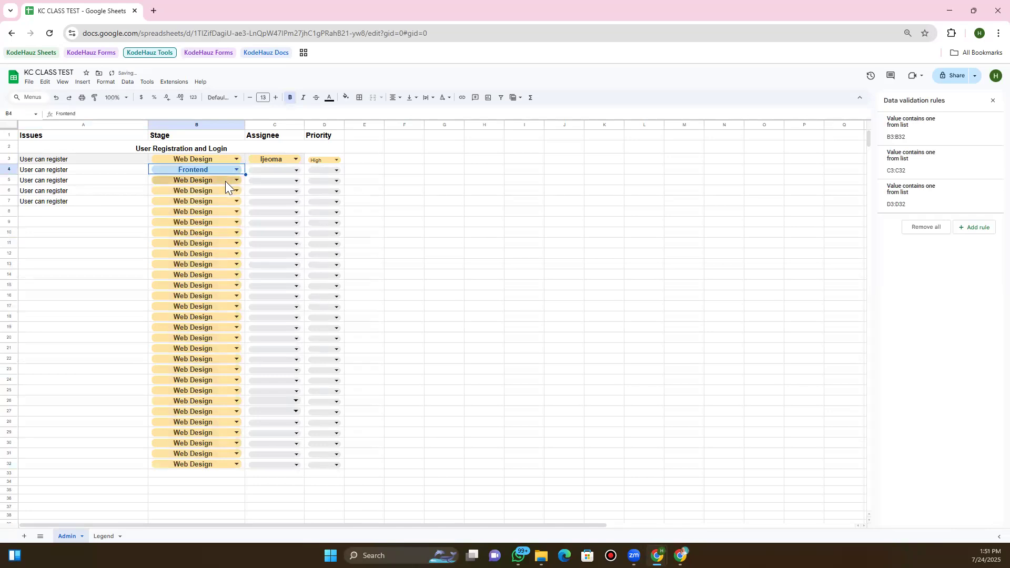
left_click(230, 181)
left_click(200, 217)
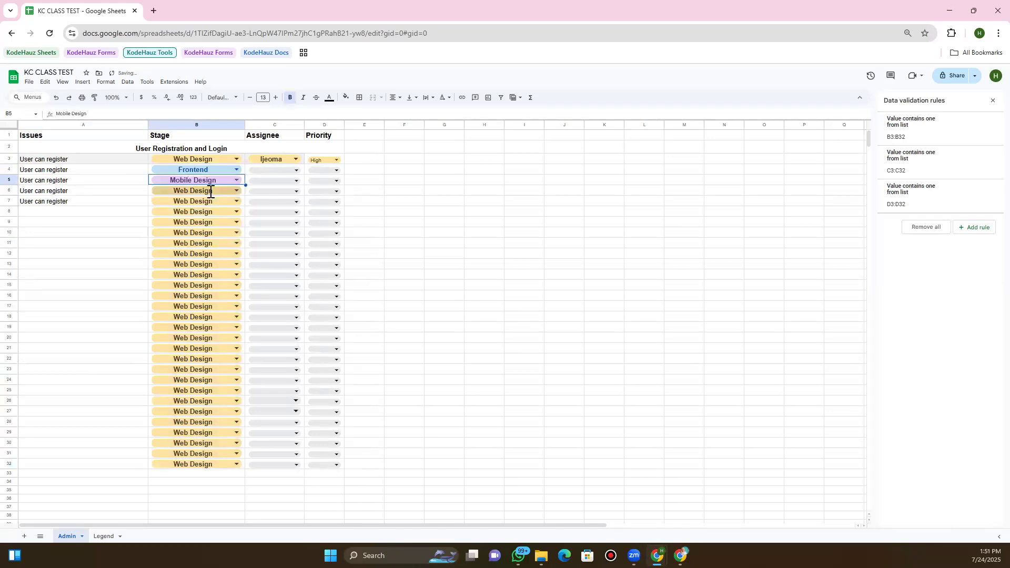
left_click(209, 190)
left_click(164, 241)
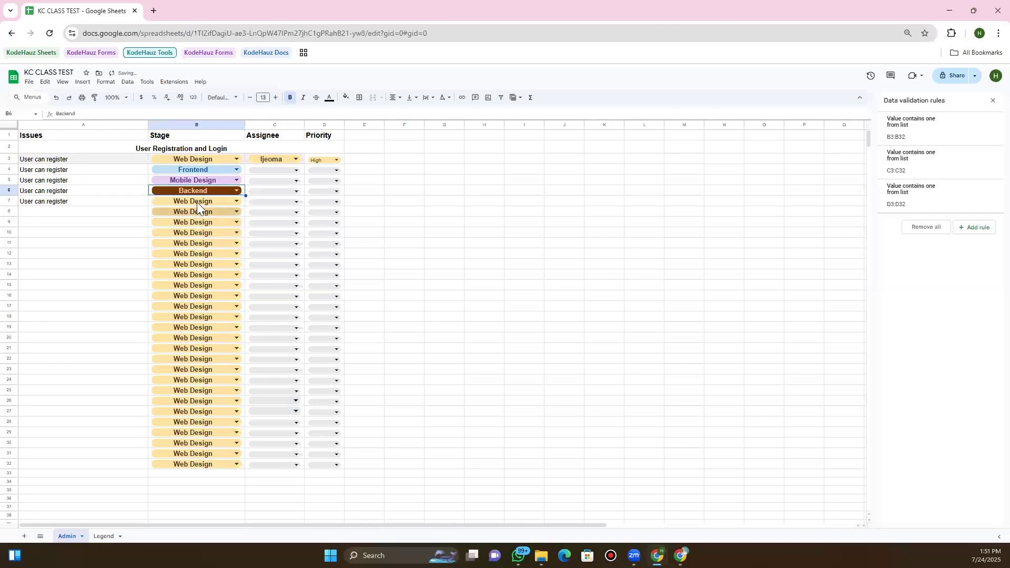
left_click(196, 202)
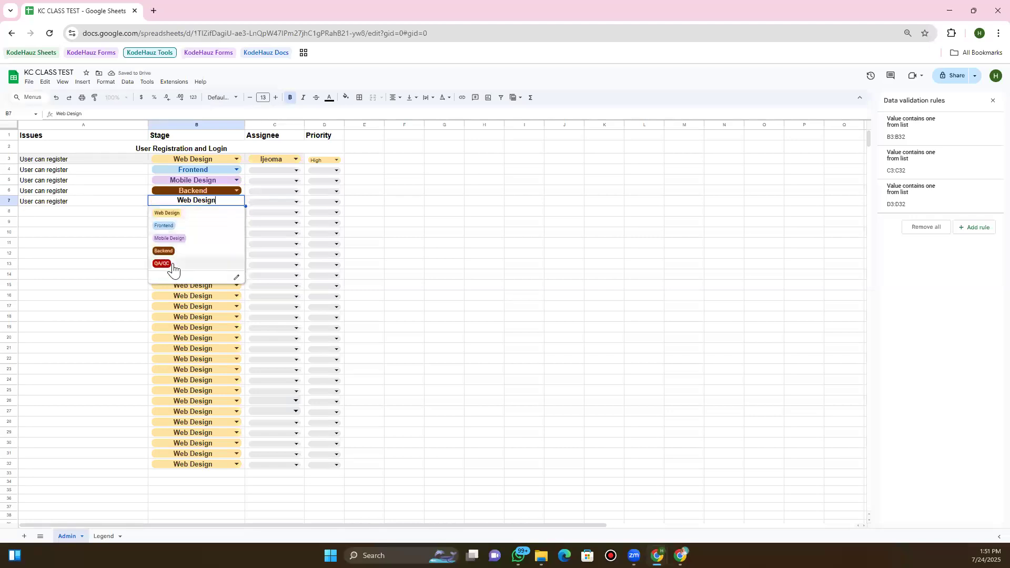
left_click(174, 268)
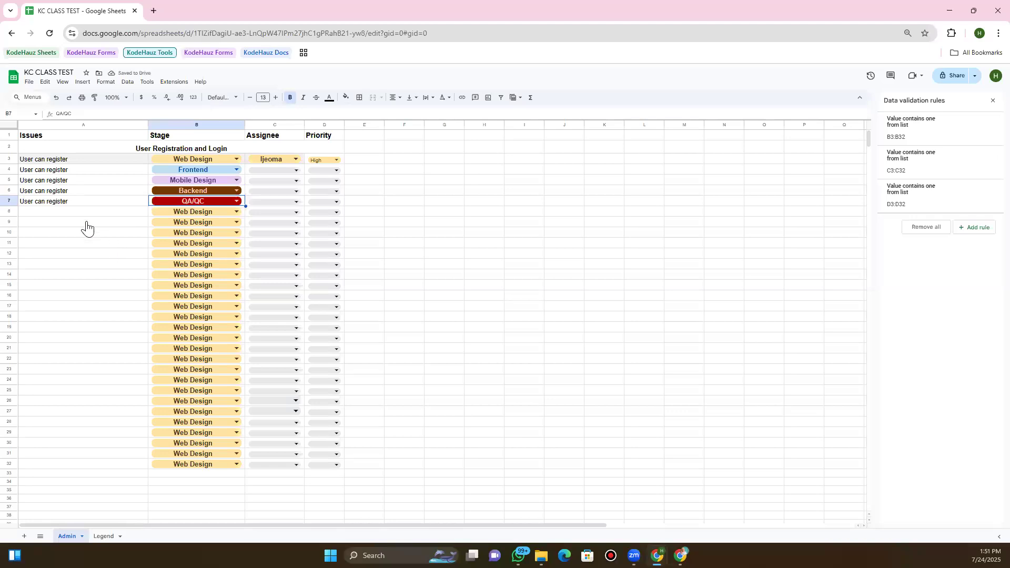
Assign team members to issues C4–C7, giving C7 the last listed member
left_click(265, 171)
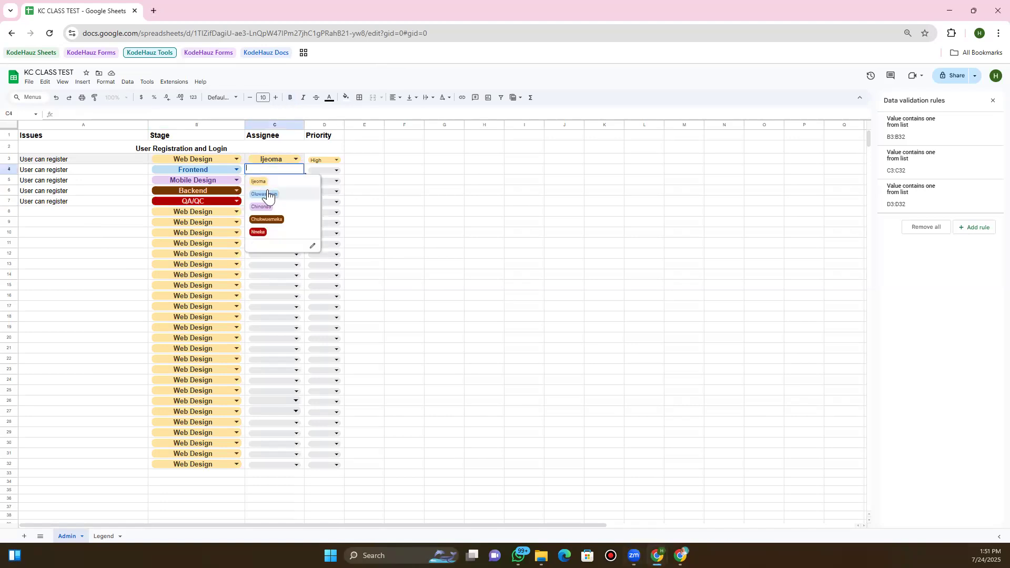
left_click(268, 194)
left_click(266, 182)
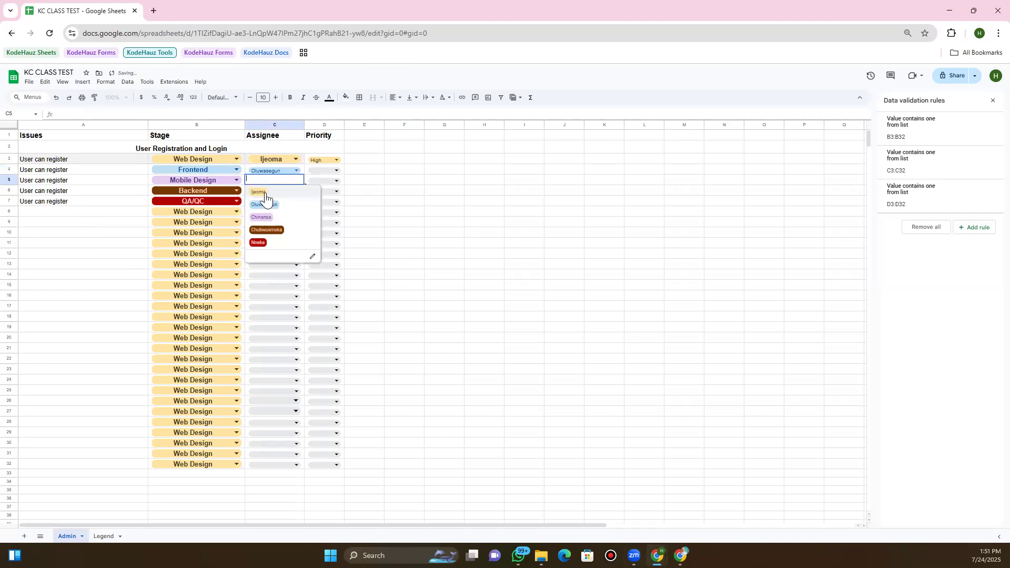
left_click(266, 218)
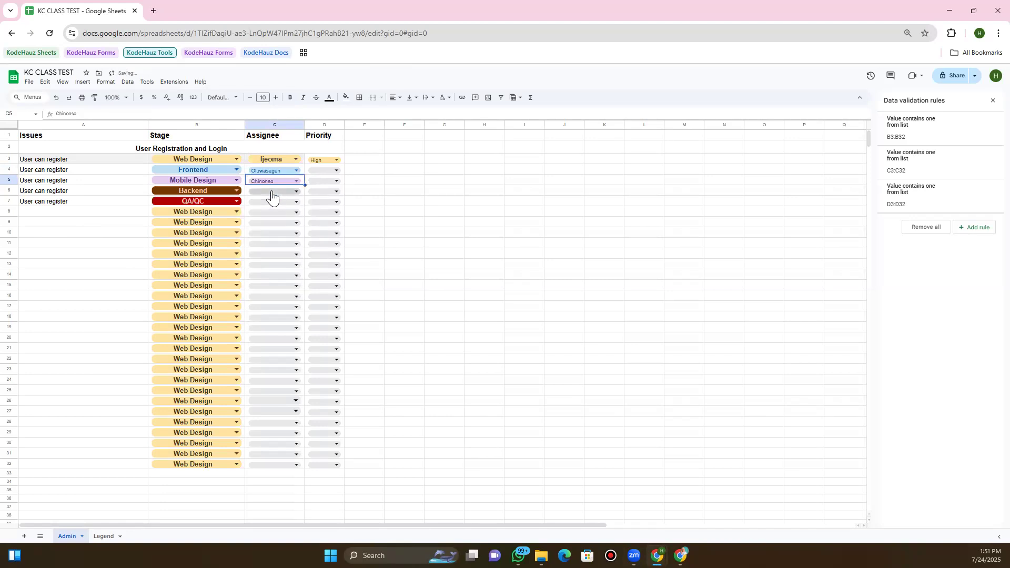
left_click(272, 193)
left_click(267, 227)
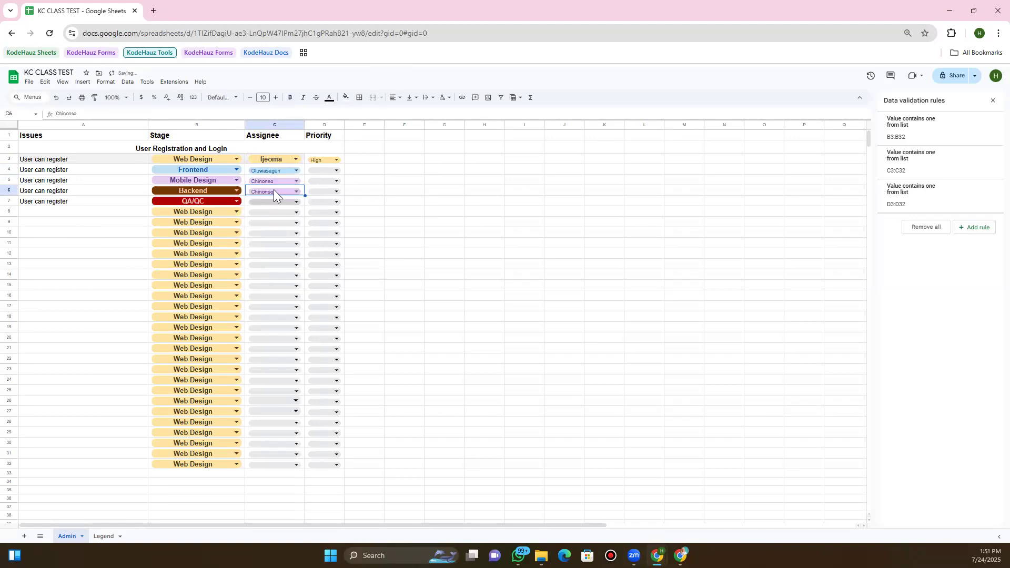
left_click(274, 193)
left_click(273, 239)
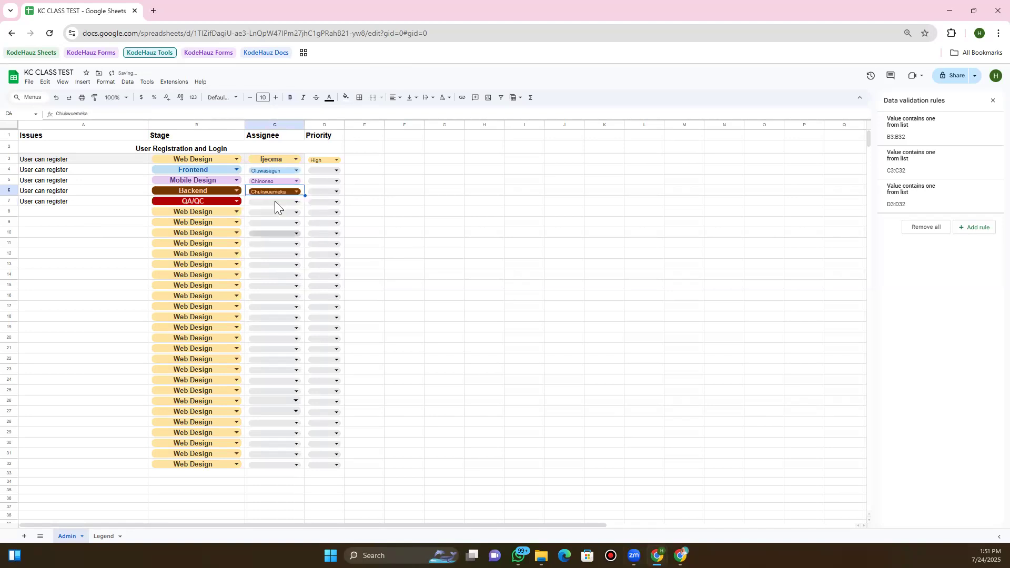
left_click(275, 201)
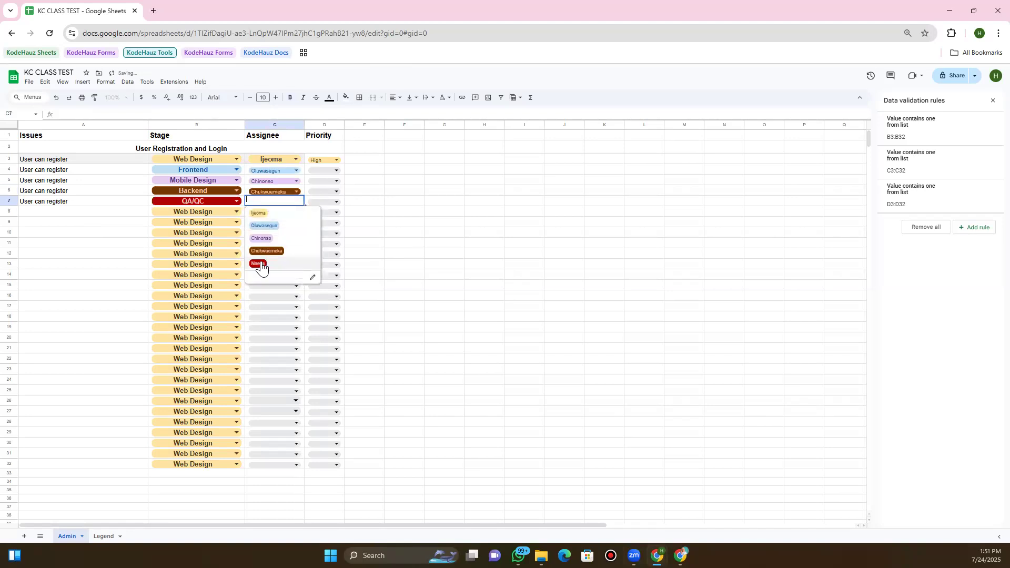
left_click(262, 267)
Set the priorities of rows 4–7 to Urgent, Low, Basic and High
left_click(328, 168)
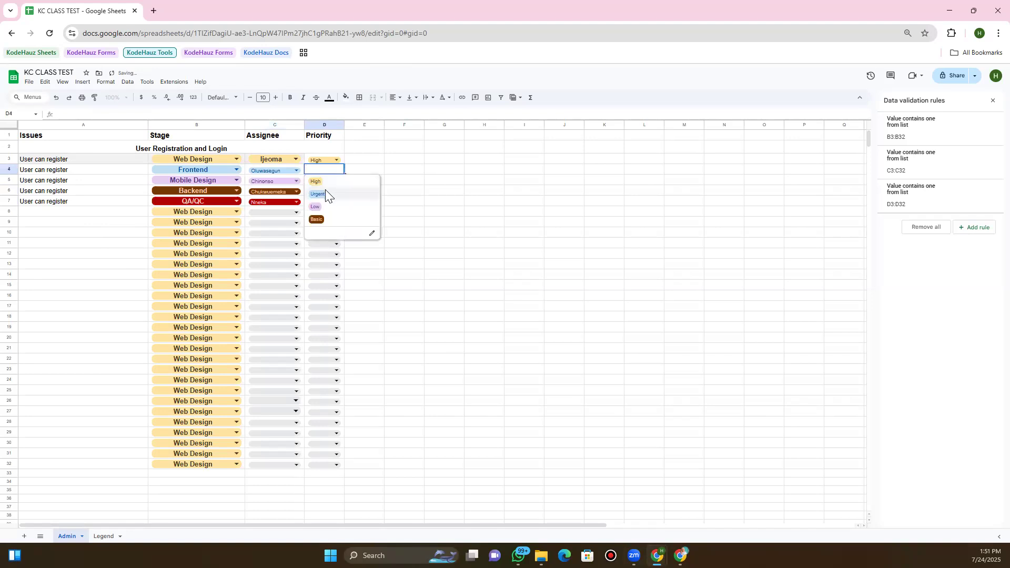
left_click(325, 194)
left_click(322, 180)
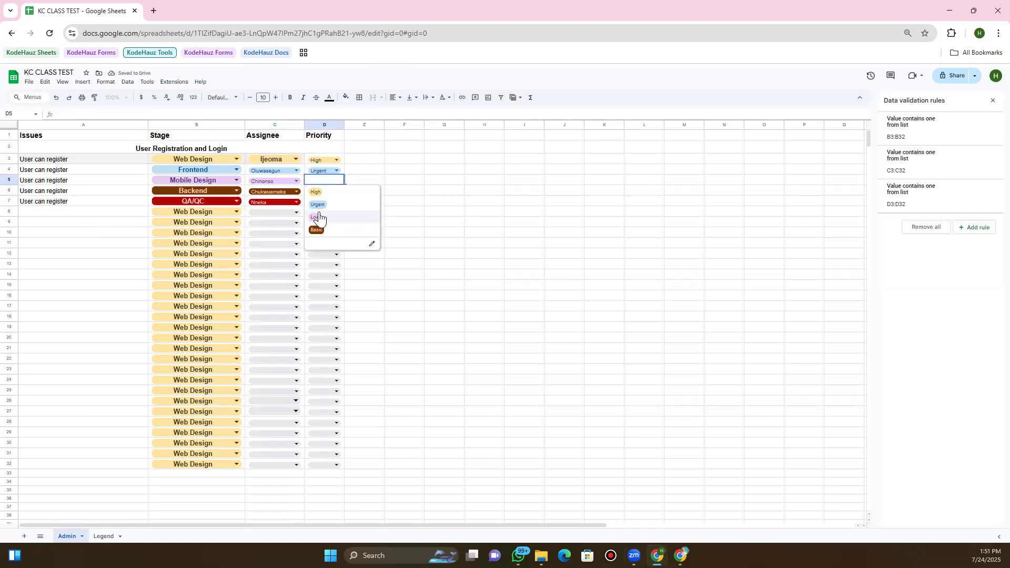
left_click(319, 215)
left_click(323, 191)
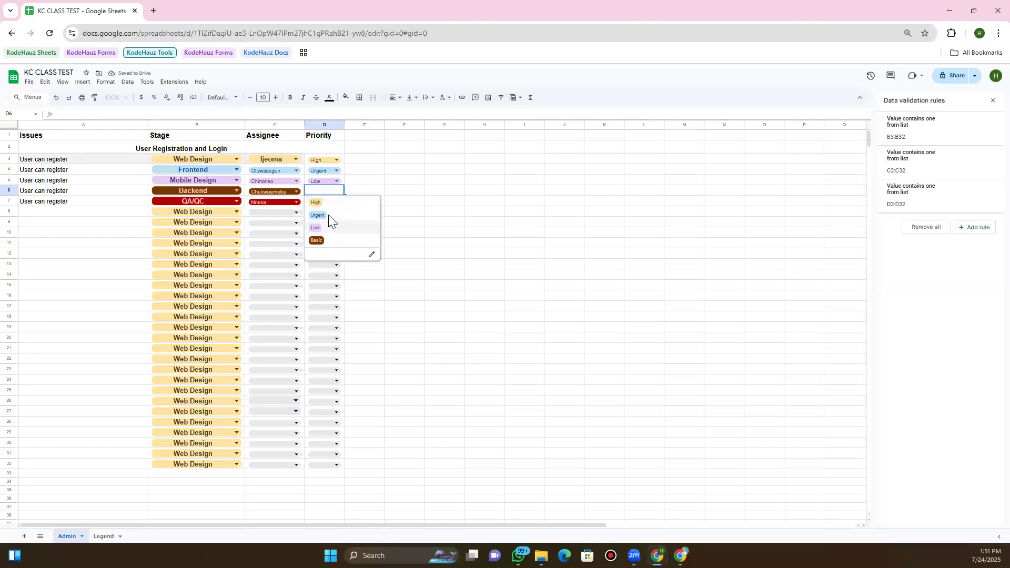
left_click(317, 241)
left_click(324, 201)
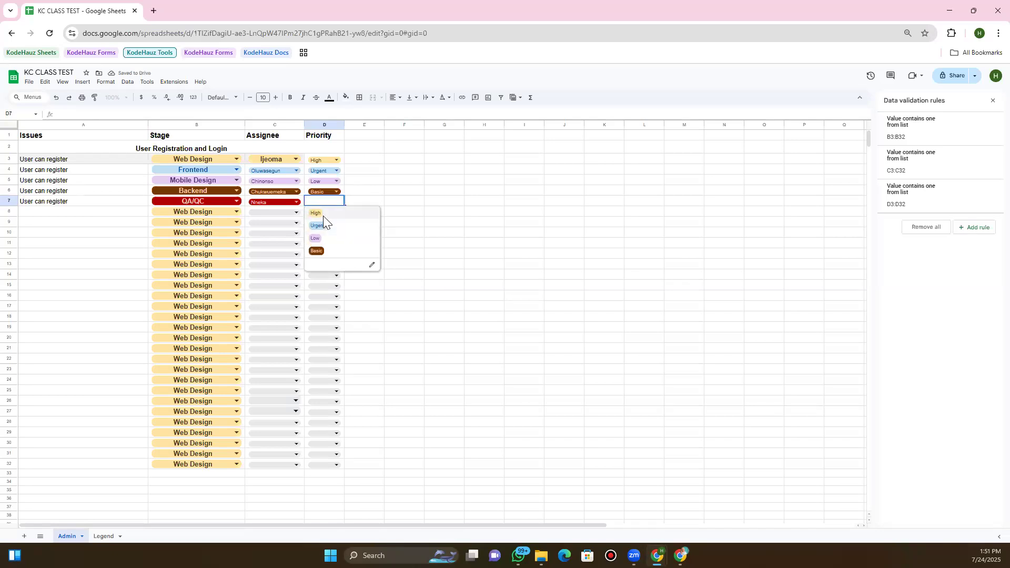
key("Return")
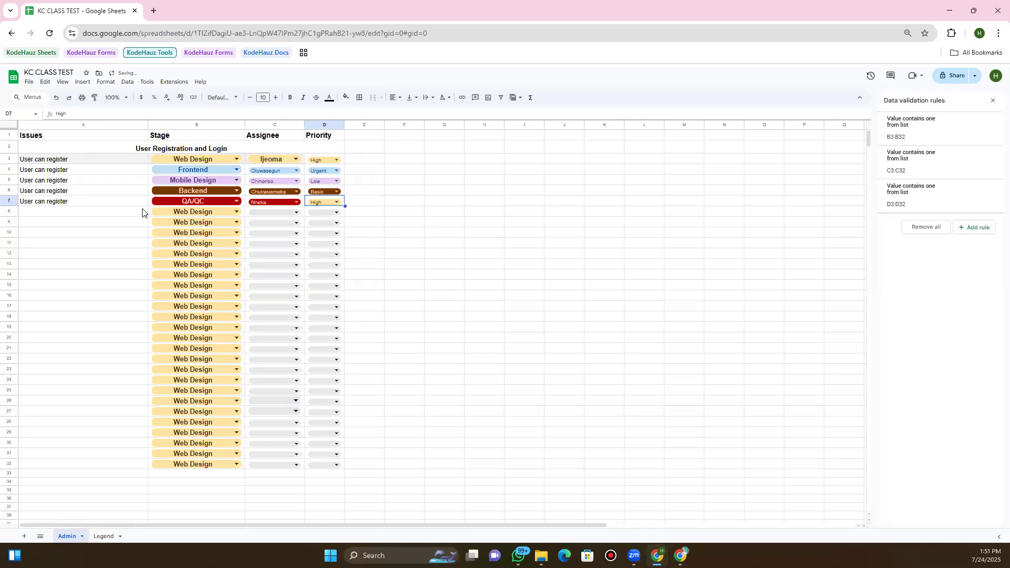
key("Return")
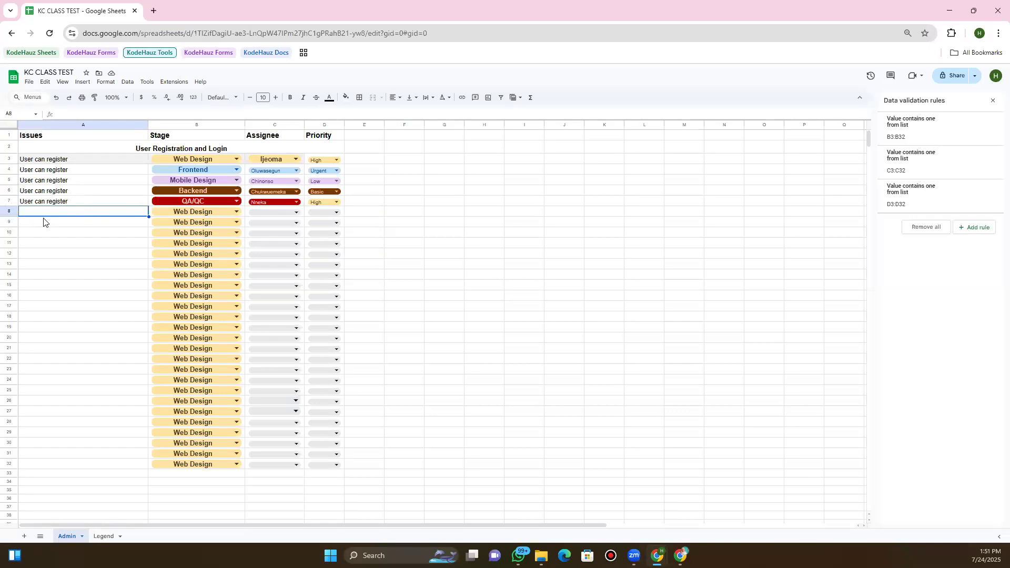
Clear the Stage dropdowns from rows 8 and 9
key("shift+space")
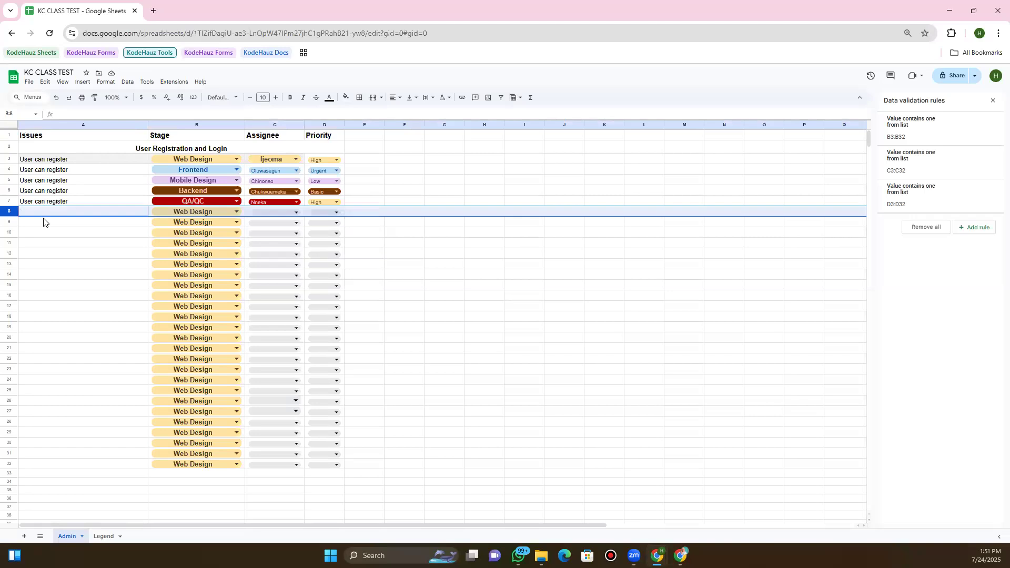
key("Delete")
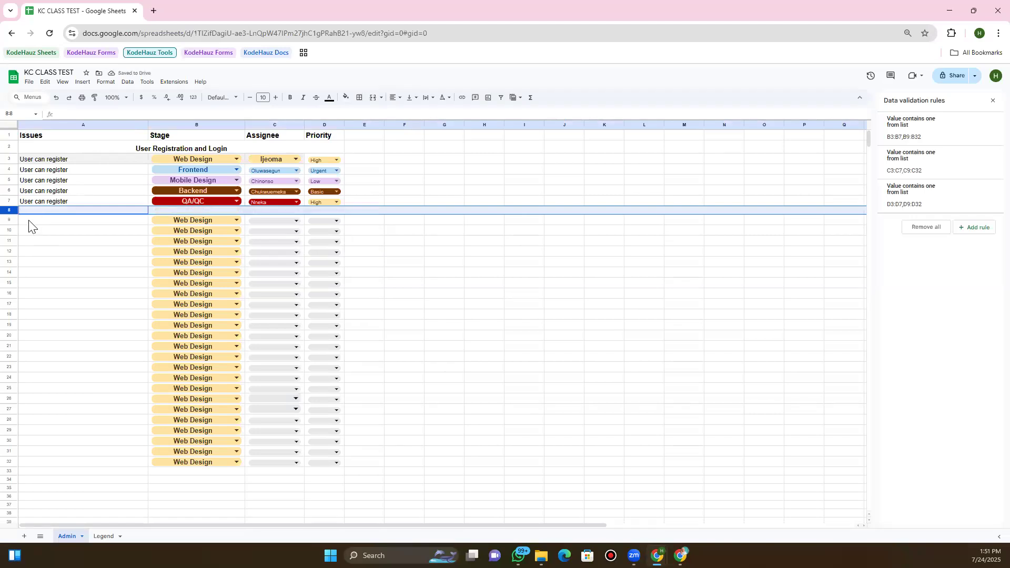
left_click(28, 222)
key("shift+space")
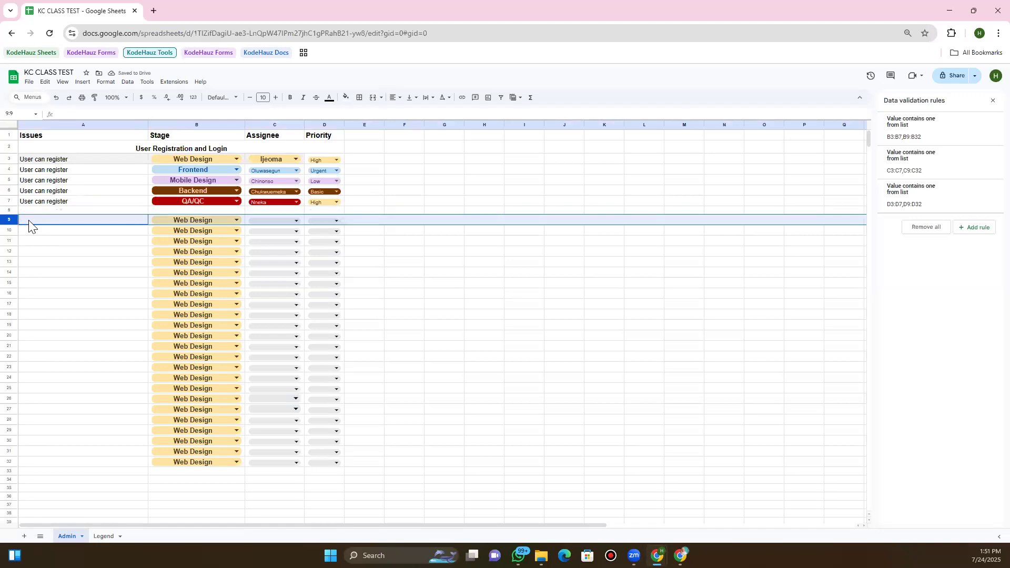
key("Delete")
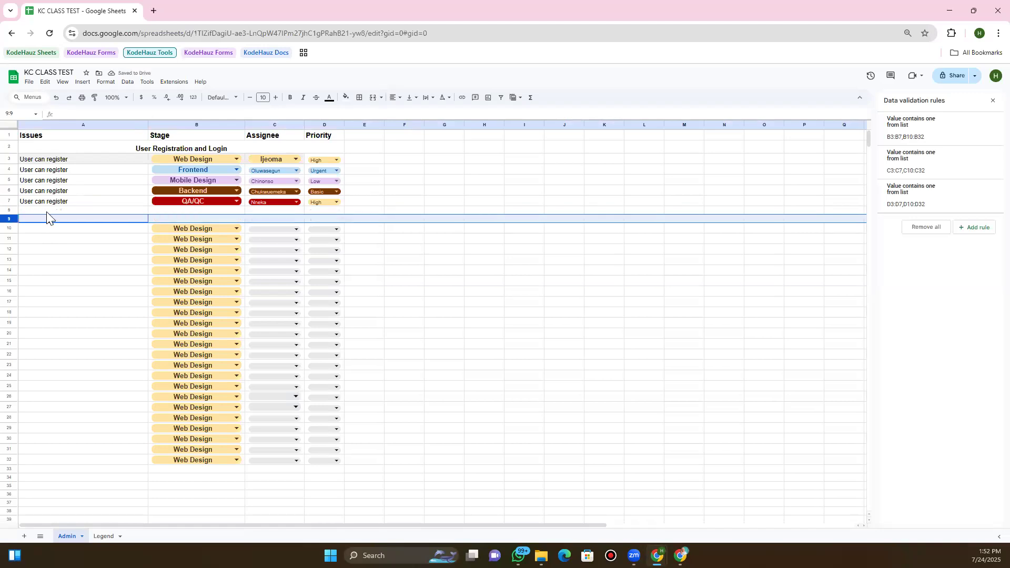
Merge A8:D9 into a single heading block
key("Up")
key("shift+Down")
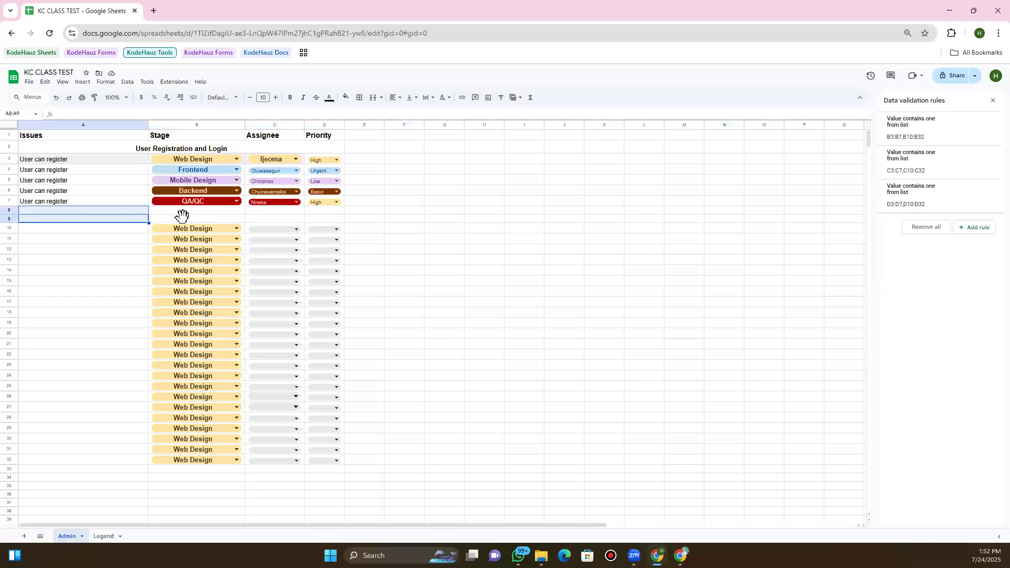
key("shift+Down")
key("shift+Right")
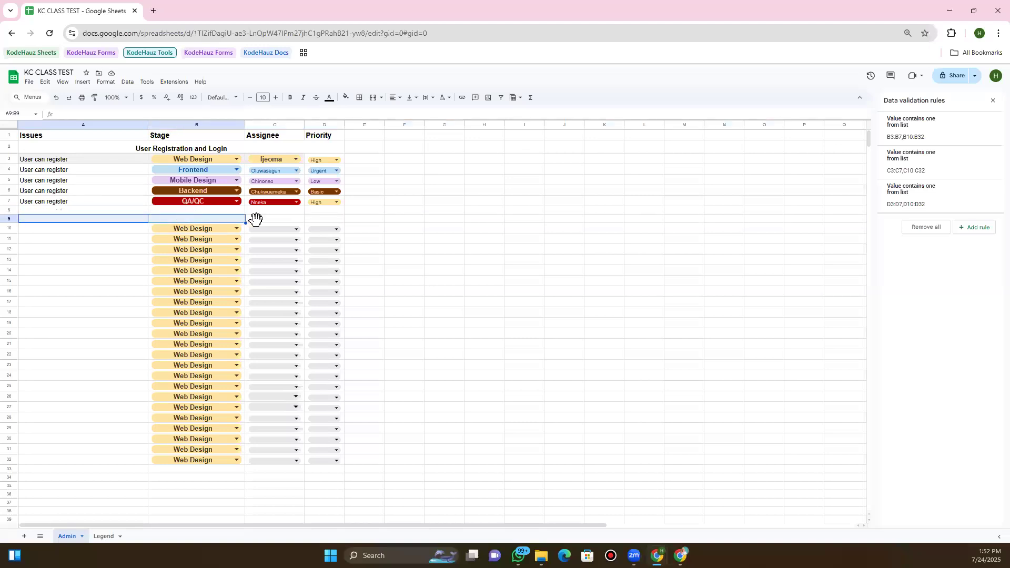
key("shift+Up")
key("shift+Right")
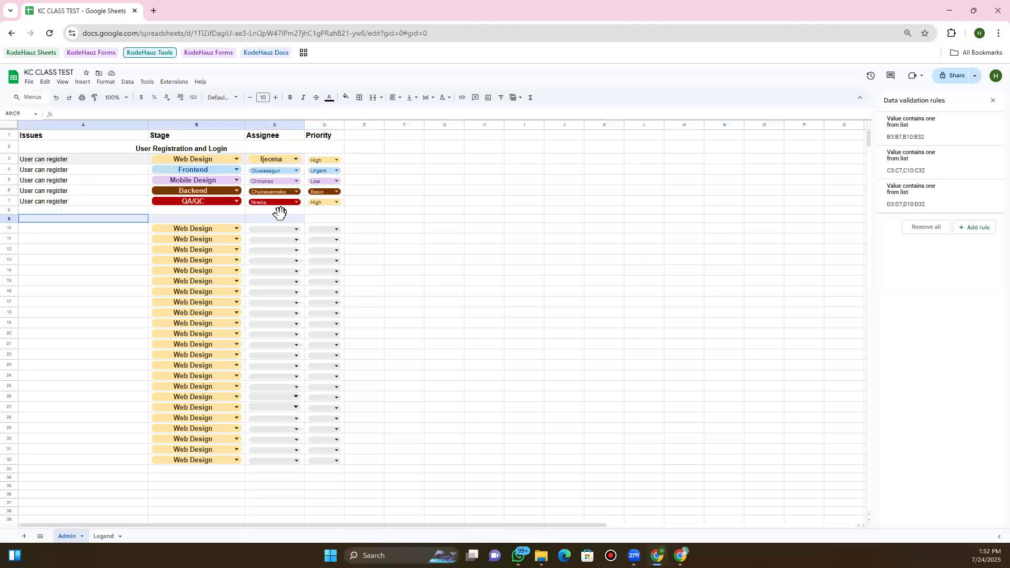
key("shift+Right")
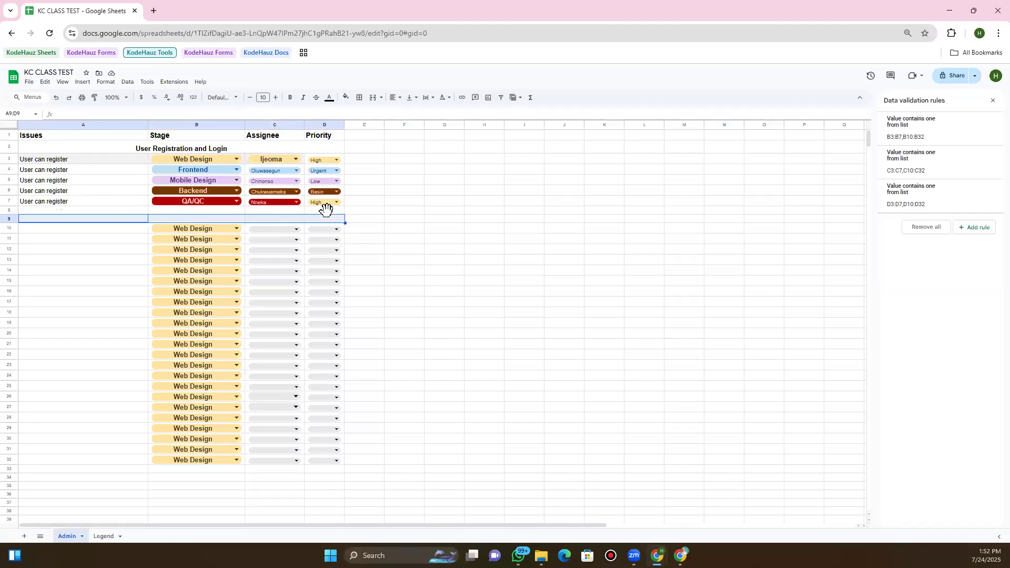
left_click(375, 99)
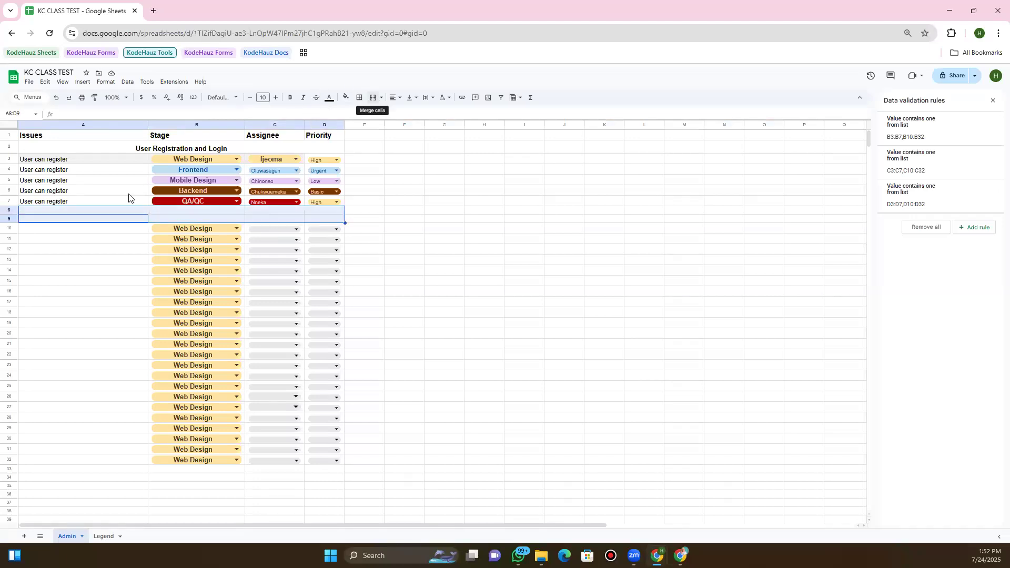
Copy the 'User Registration and Login' heading from row 2 into merged A8:D9
left_click(160, 146)
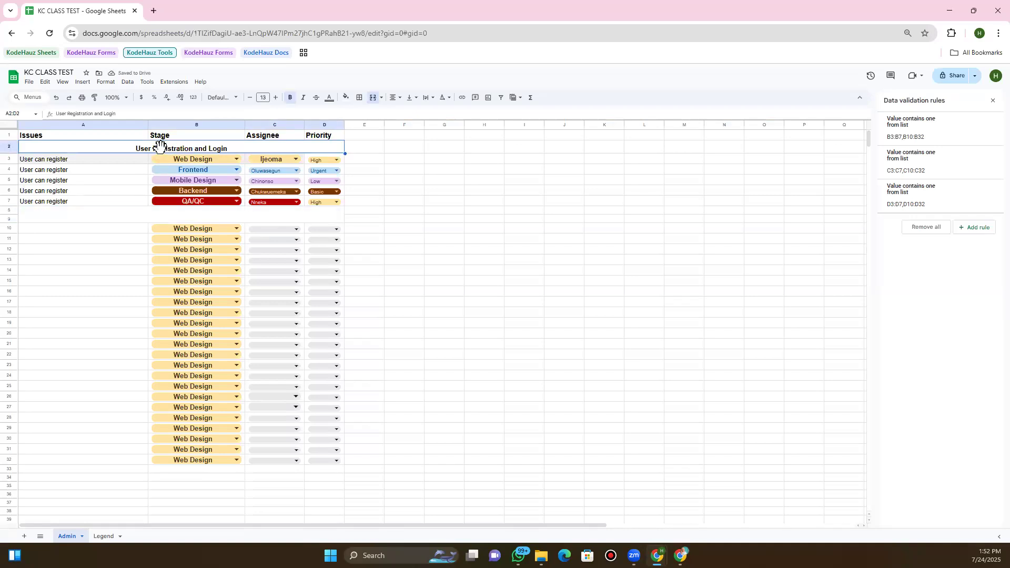
key("ctrl+c")
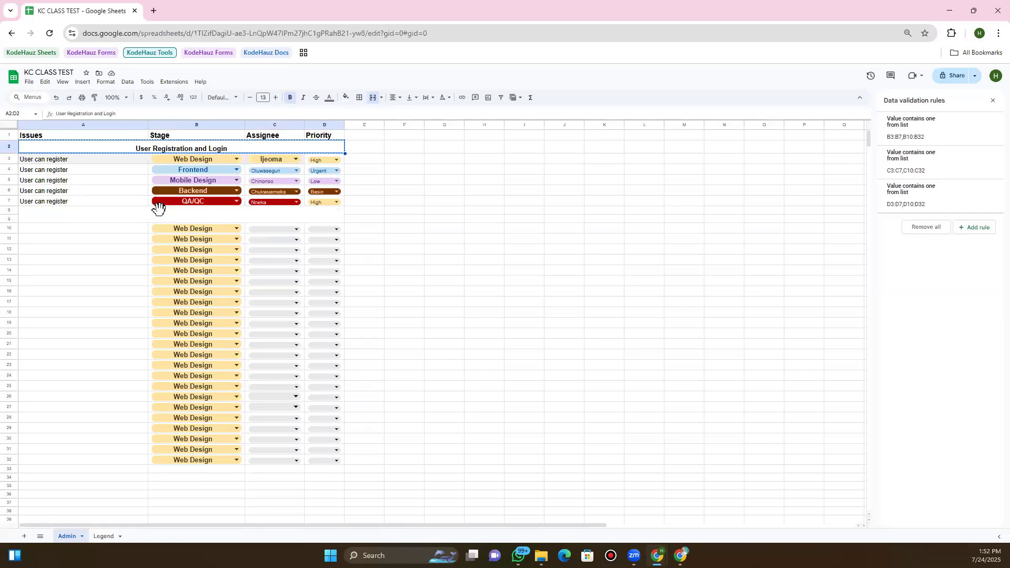
left_click(159, 208)
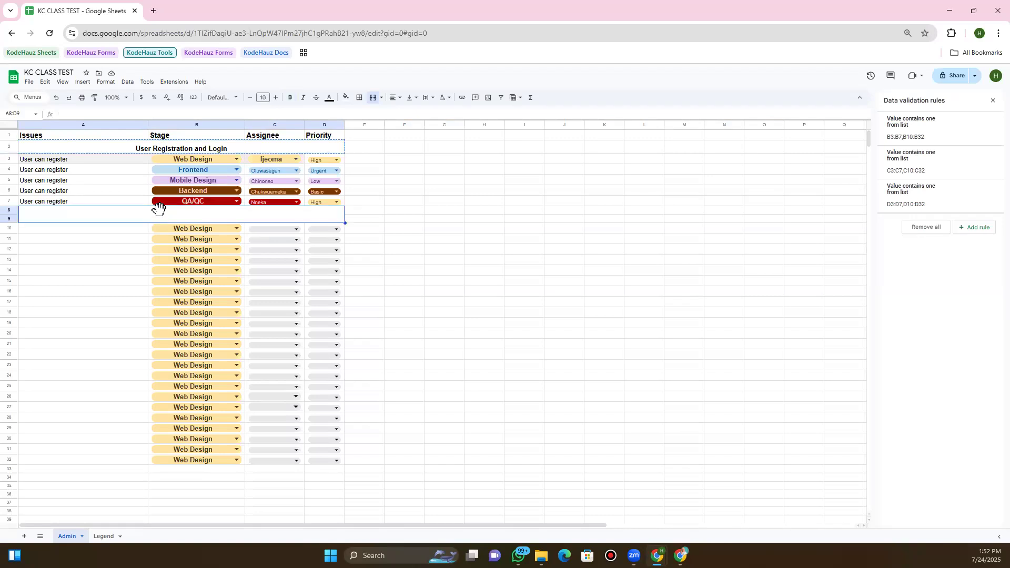
key("ctrl+v")
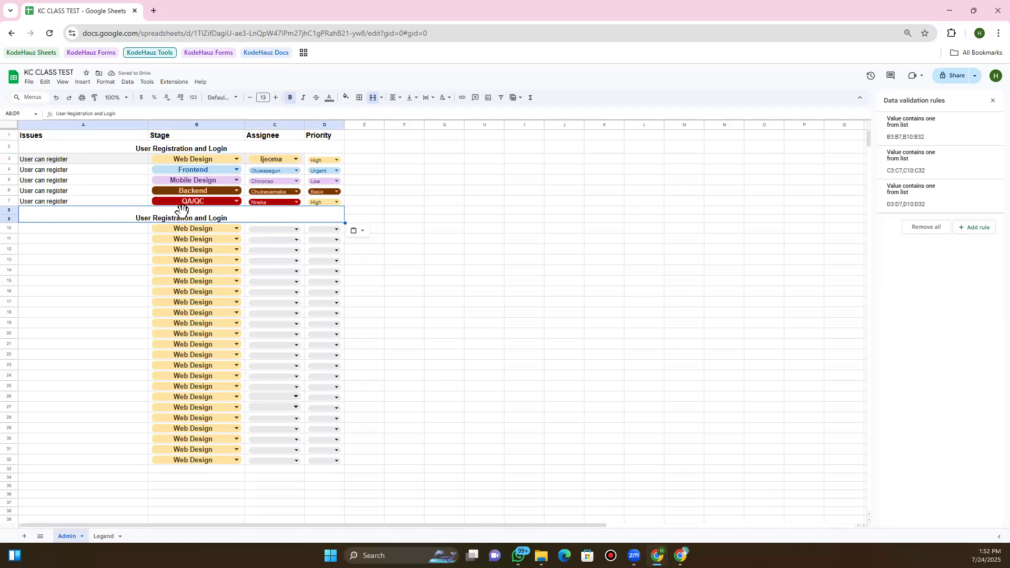
Replace the copied heading text in A8:D9 with 'User Profile Management'
double_click(205, 220)
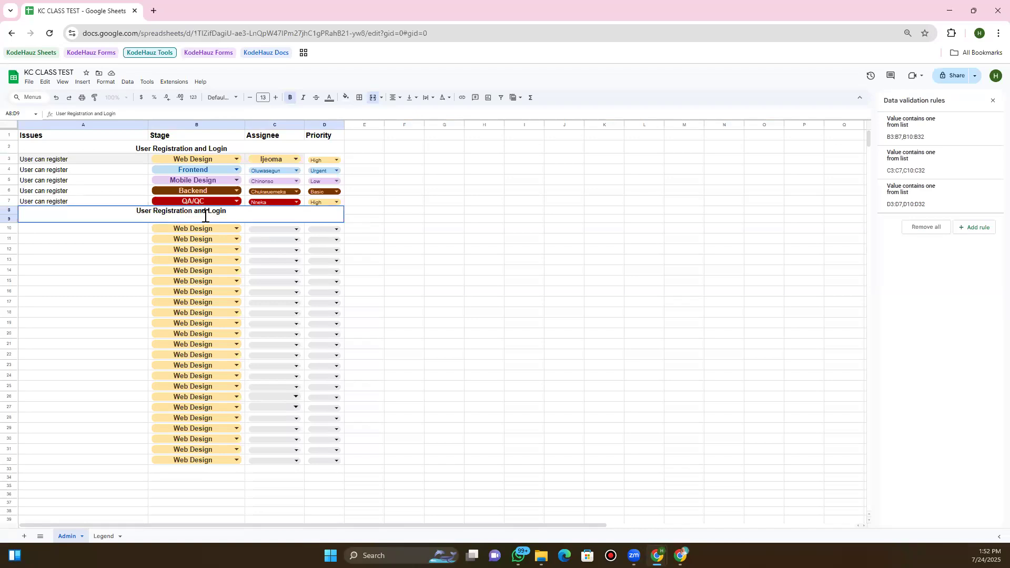
triple_click(203, 211)
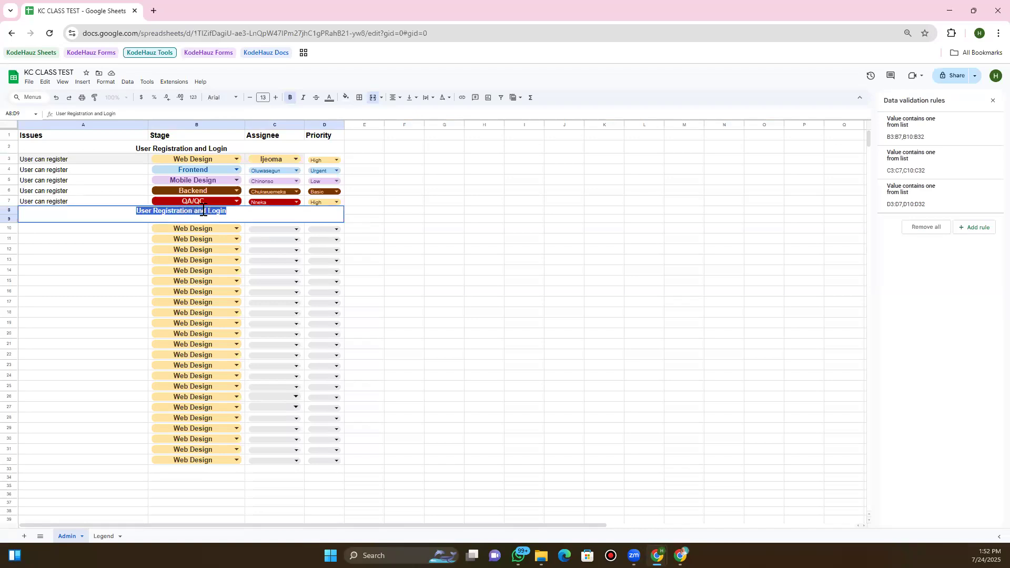
type("U")
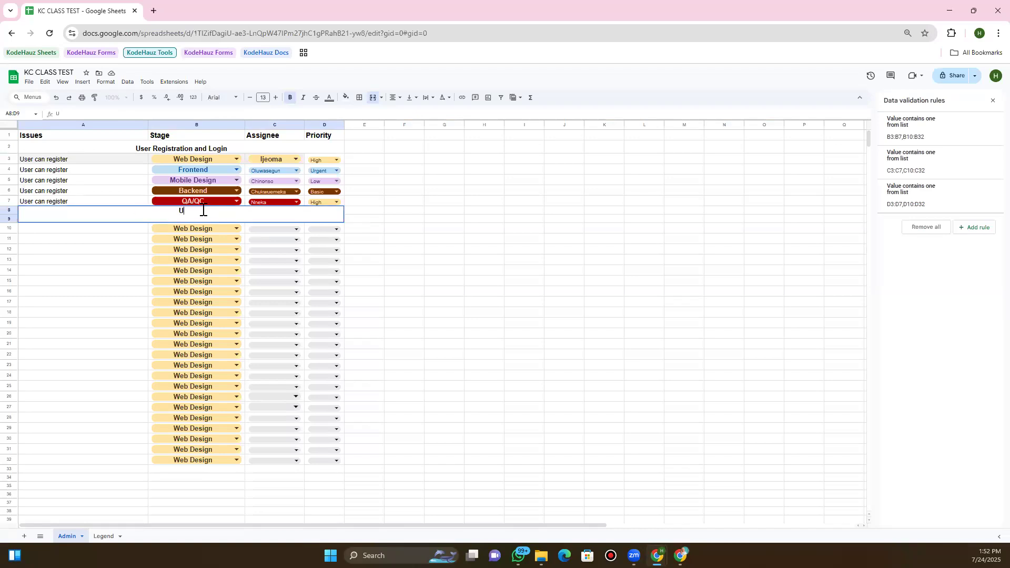
type("ser Profile Management")
key("Return")
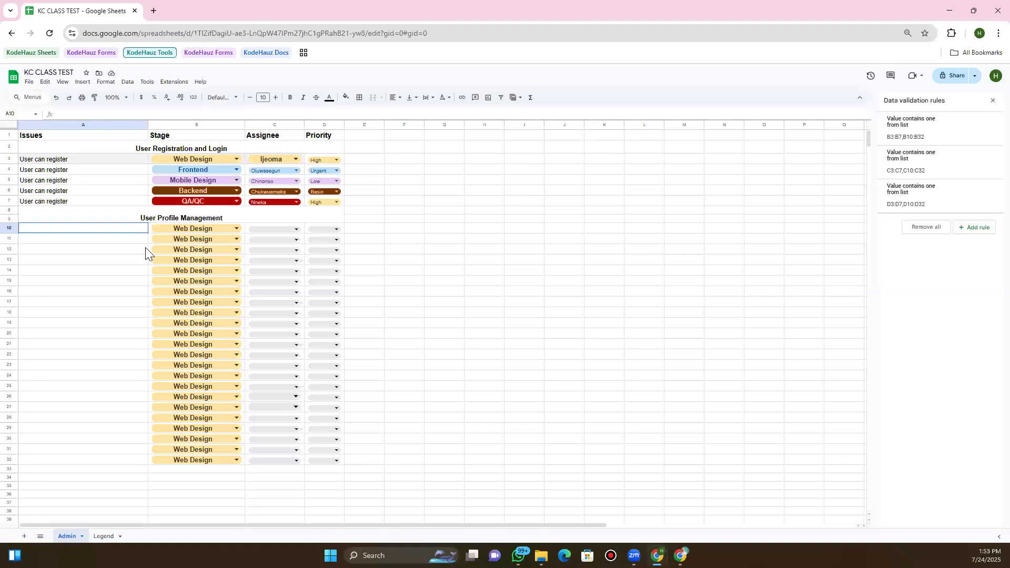
Enter the issue 'User can update profile information' in A10
key("Return")
type("U")
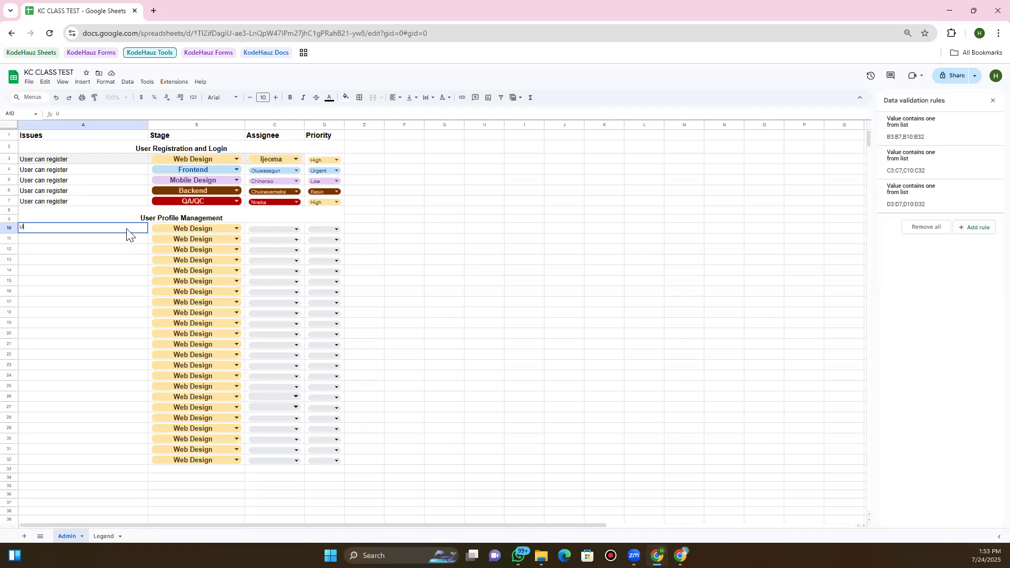
type("ser ")
type("can upl")
type("oad")
key("BackSpace")
key("BackSpace")
type("date profile information")
key("Return")
Make A10 size 12 and fill it down to A14, deleting the extra A15 copy
left_click(89, 231)
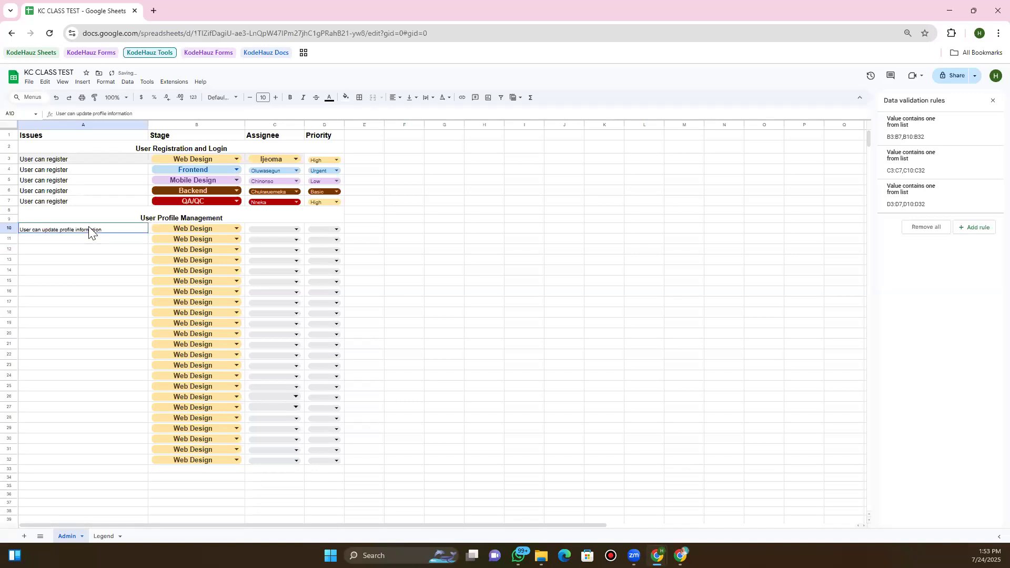
left_click(276, 98)
left_click(275, 98)
left_click_drag(149, 233, 143, 285)
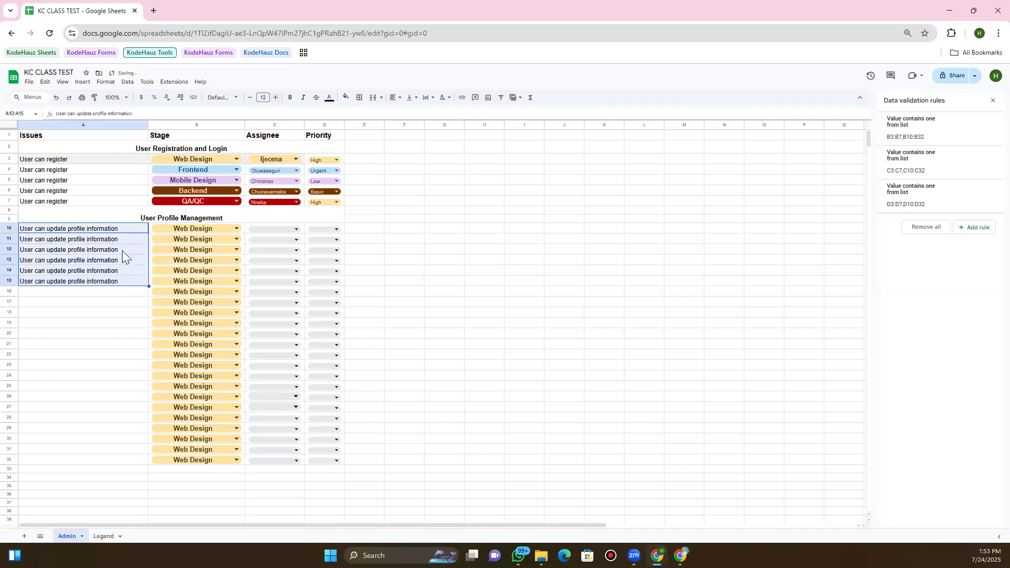
left_click(113, 282)
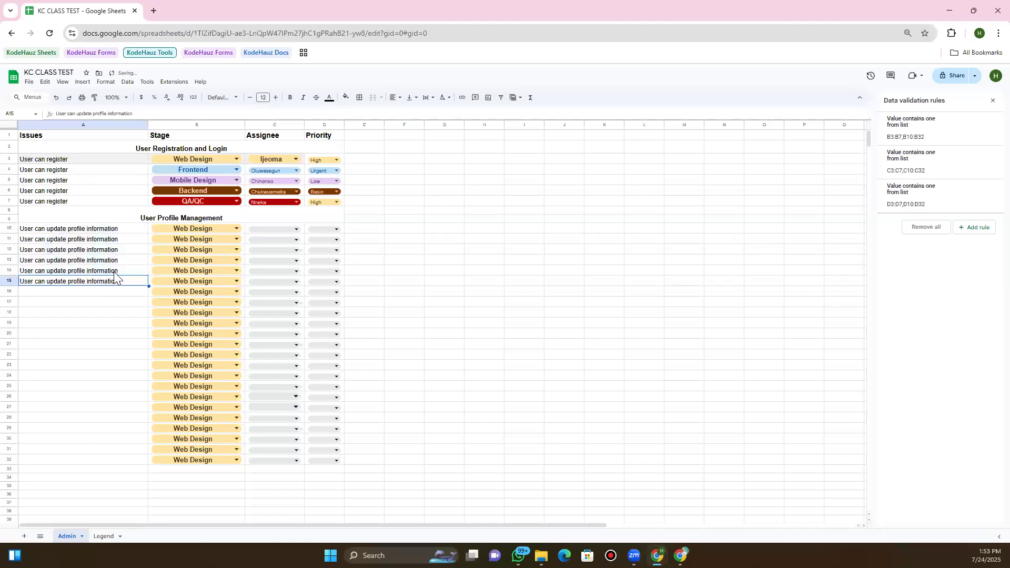
key("Delete")
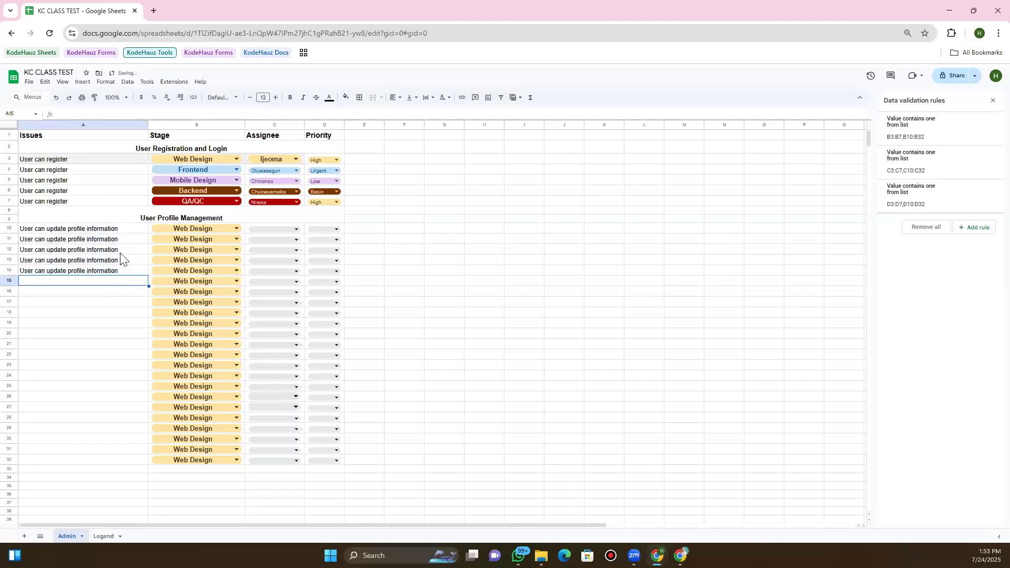
Set stages B10, B12, B13, B14 to Frontend, Mobile Design, Backend, QA/QC; keep B11 Web Design
double_click(168, 230)
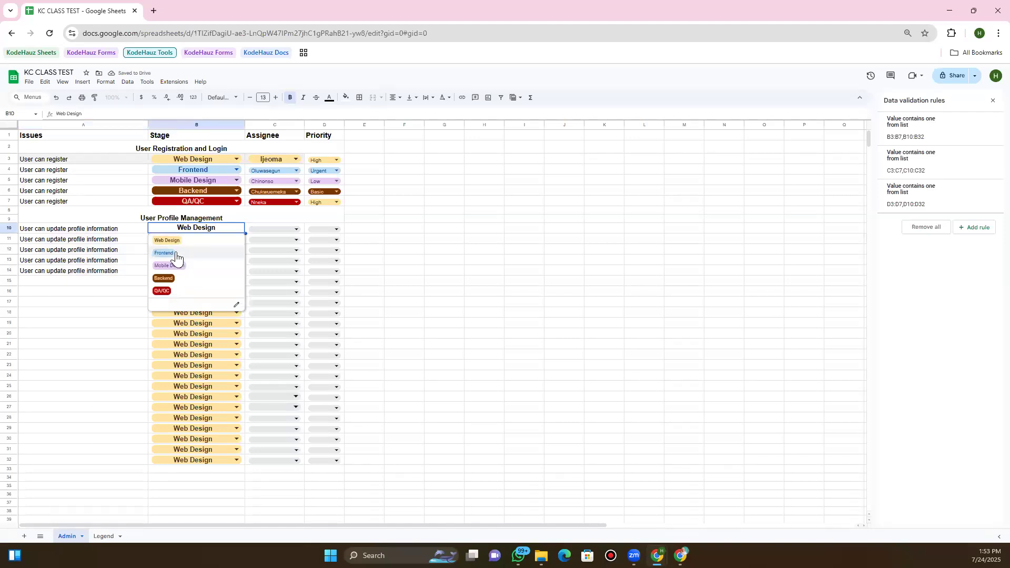
left_click(176, 256)
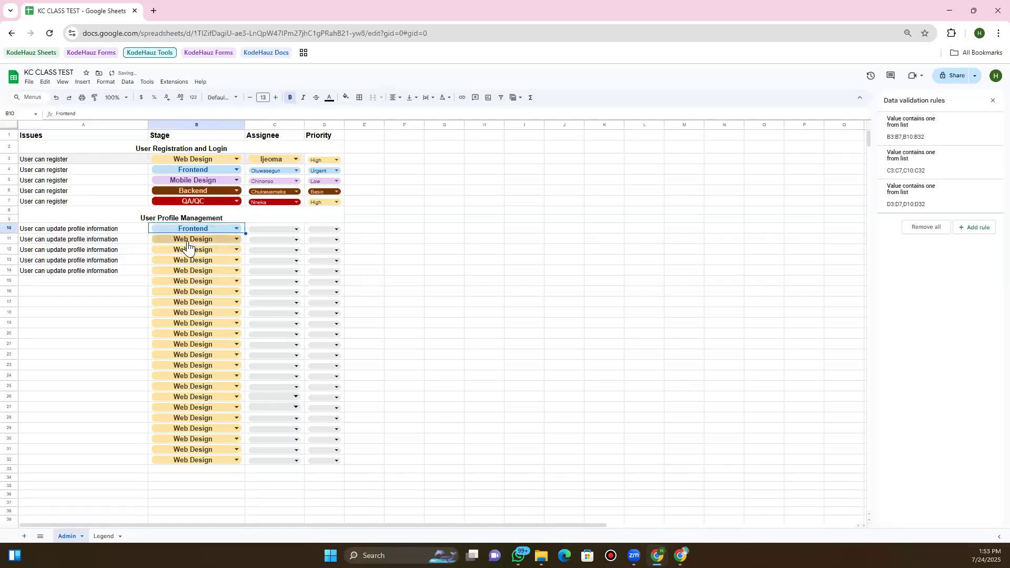
left_click(188, 244)
left_click(195, 252)
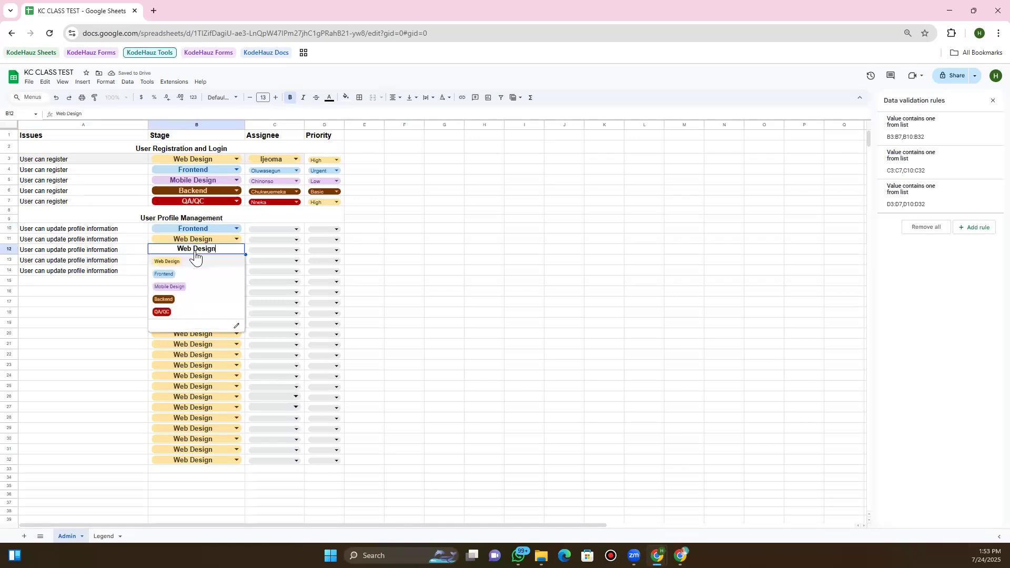
left_click(175, 286)
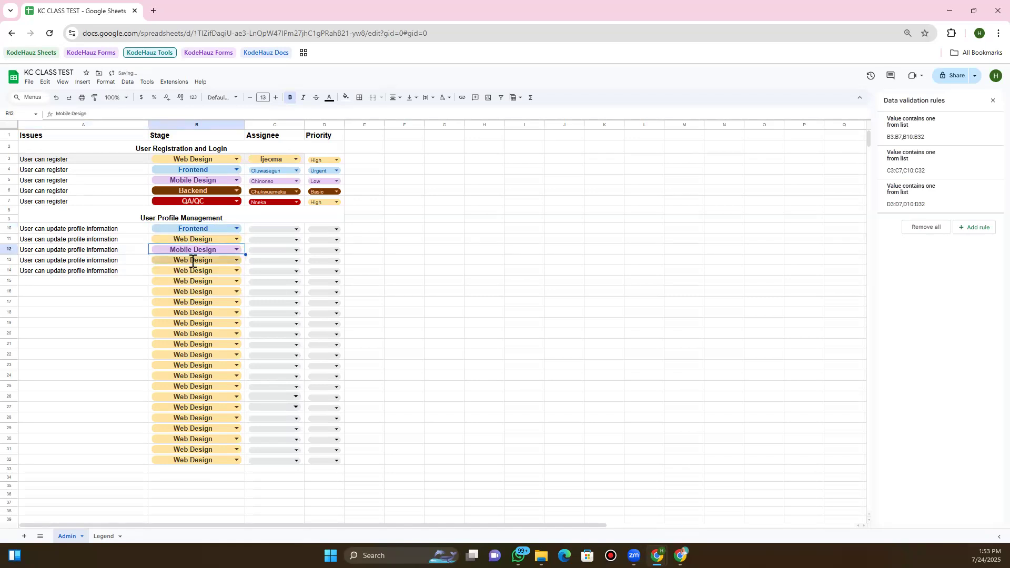
left_click(193, 260)
left_click(175, 301)
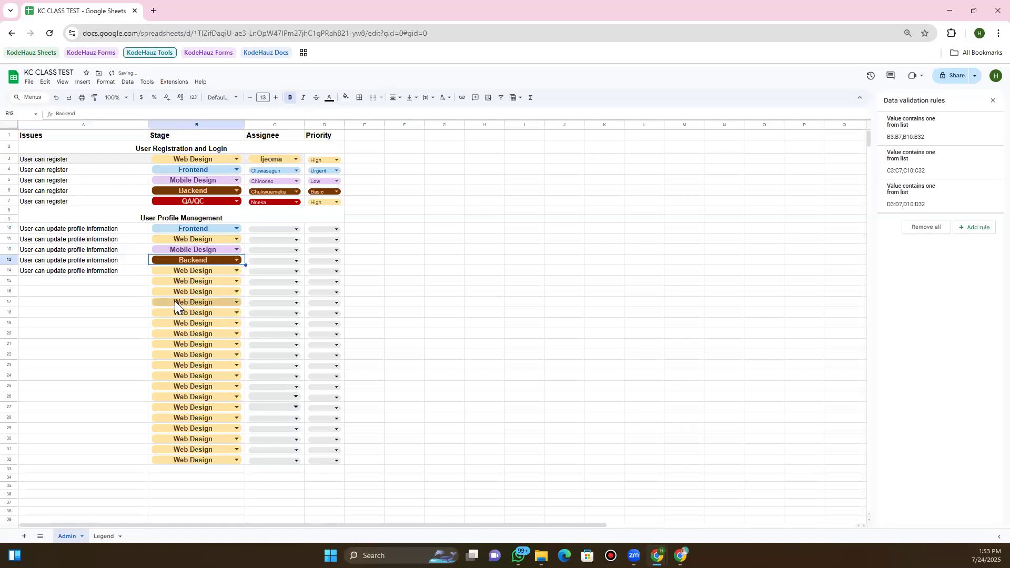
left_click(197, 271)
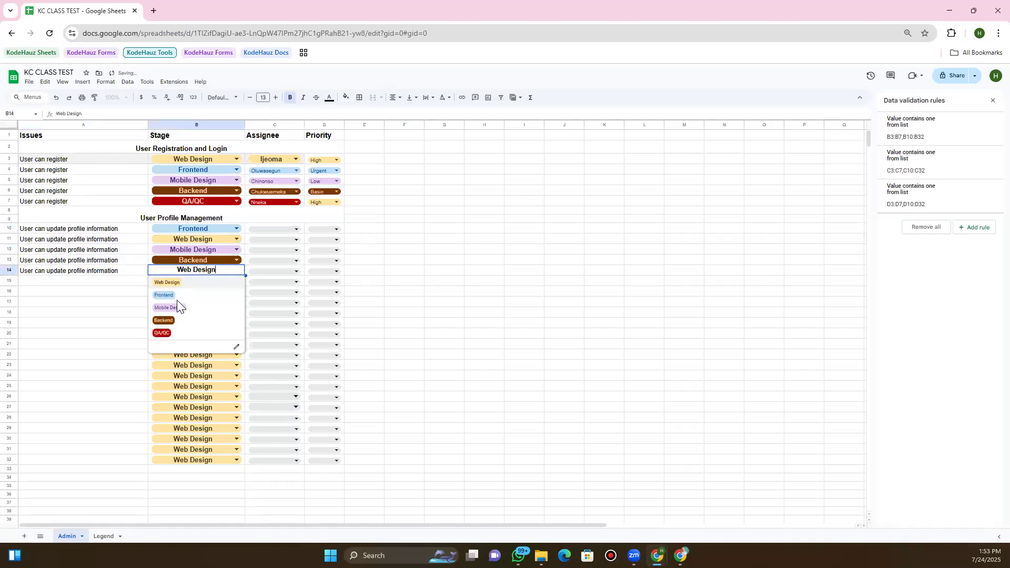
left_click(173, 329)
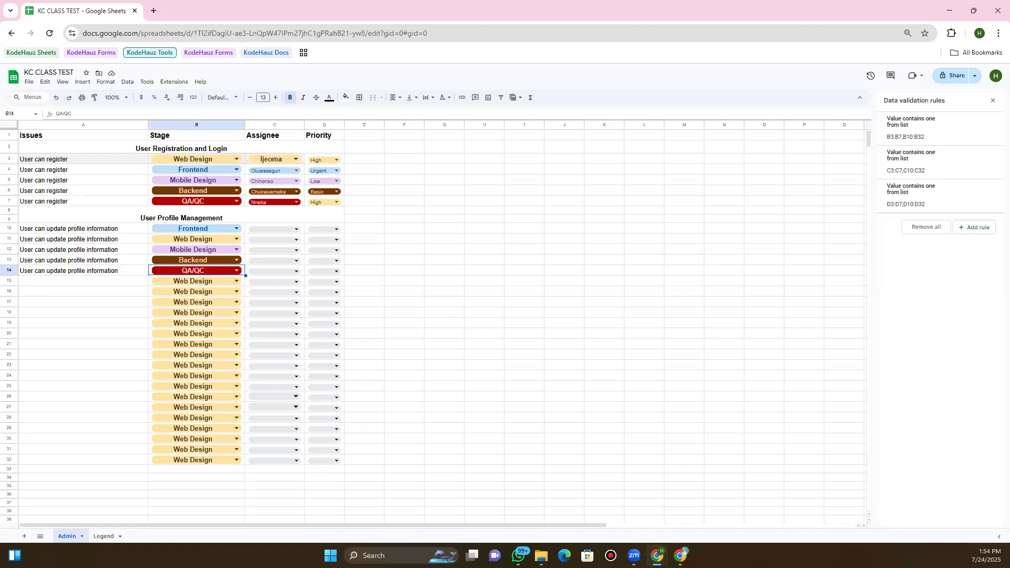
left_click(453, 225)
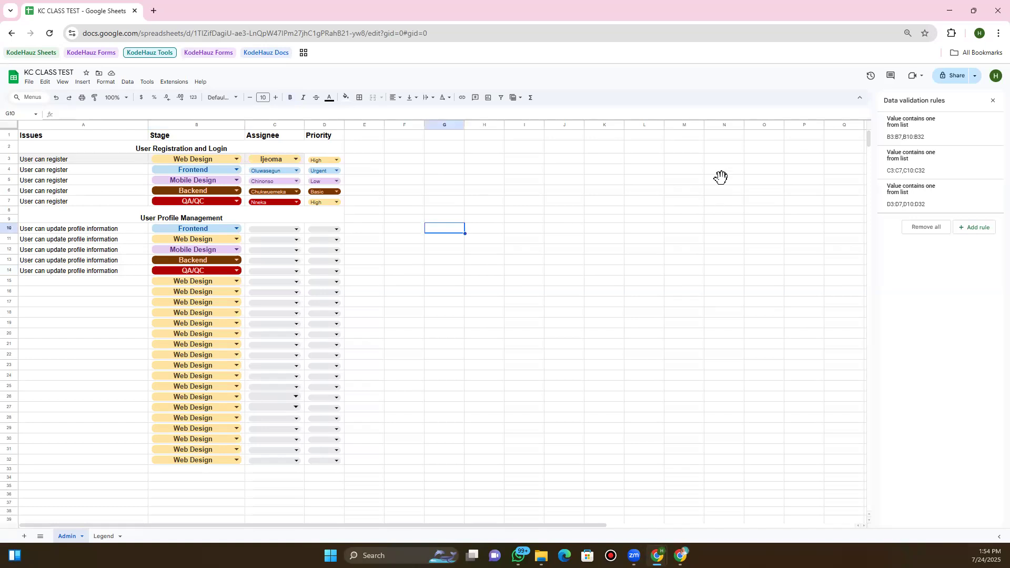
Close the Data validation rules panel and change text wrapping for the whole Issues column A
left_click(993, 100)
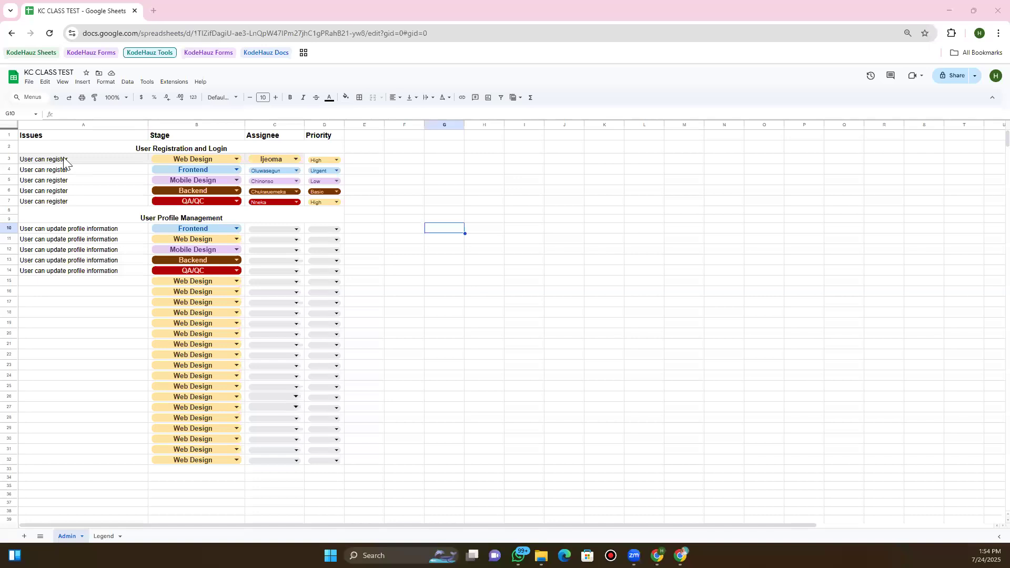
left_click(56, 182)
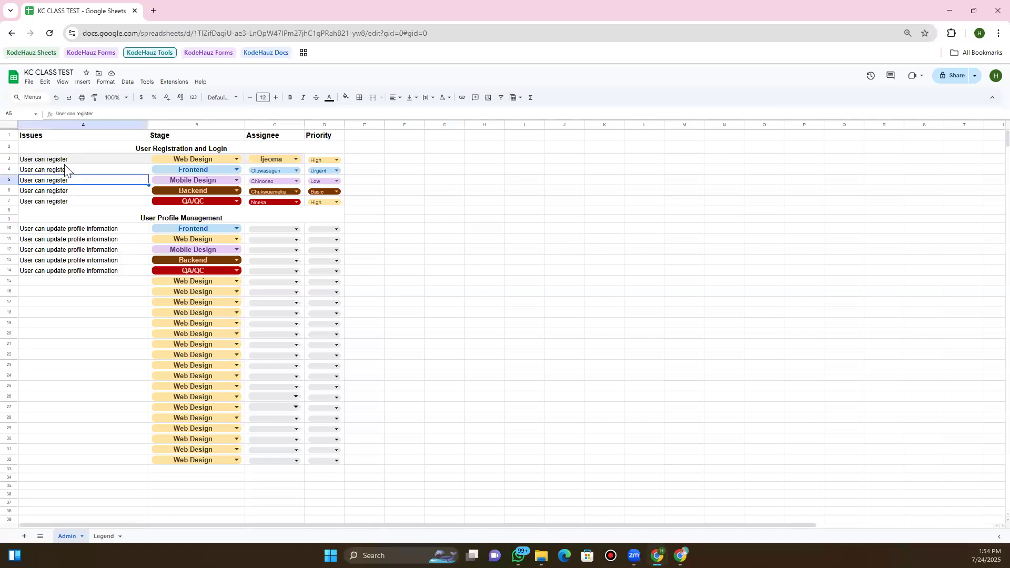
left_click(66, 159)
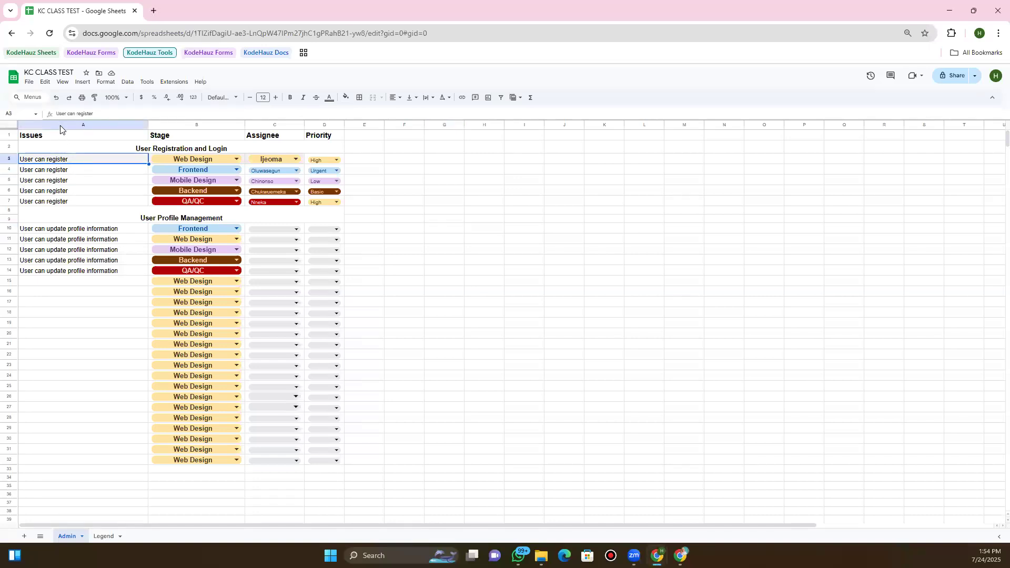
left_click(58, 125)
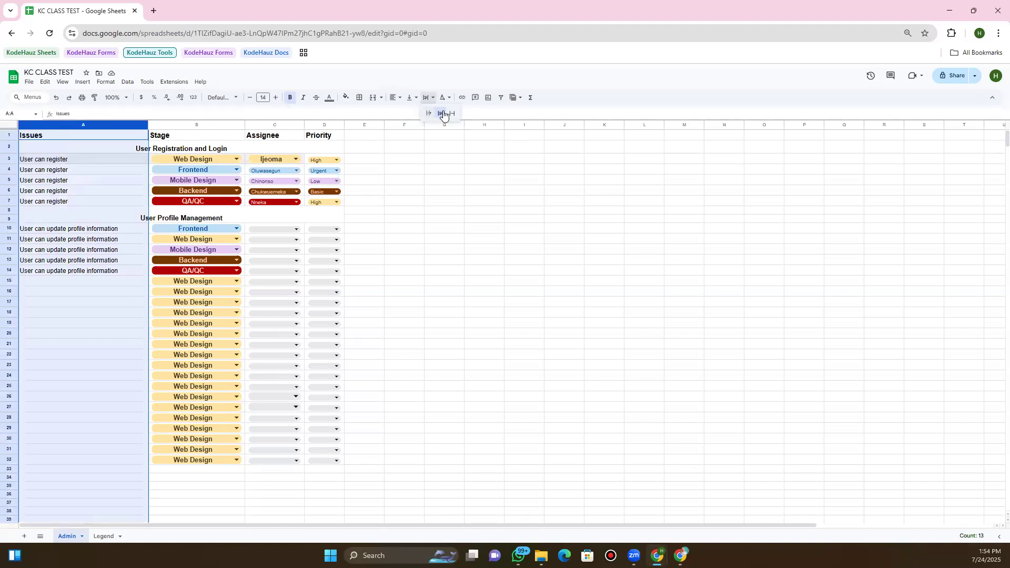
left_click(441, 114)
left_click(66, 272)
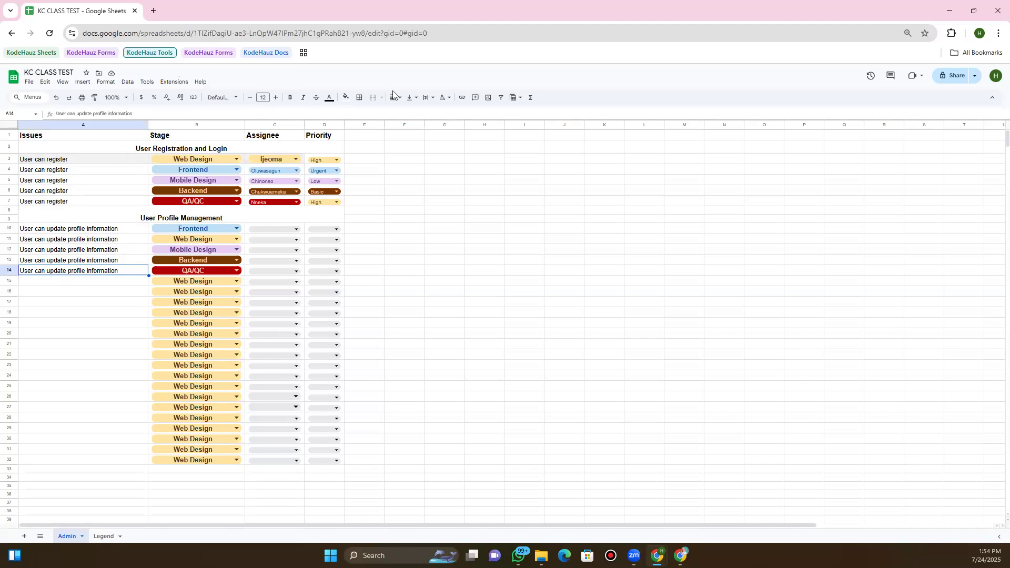
left_click(249, 212)
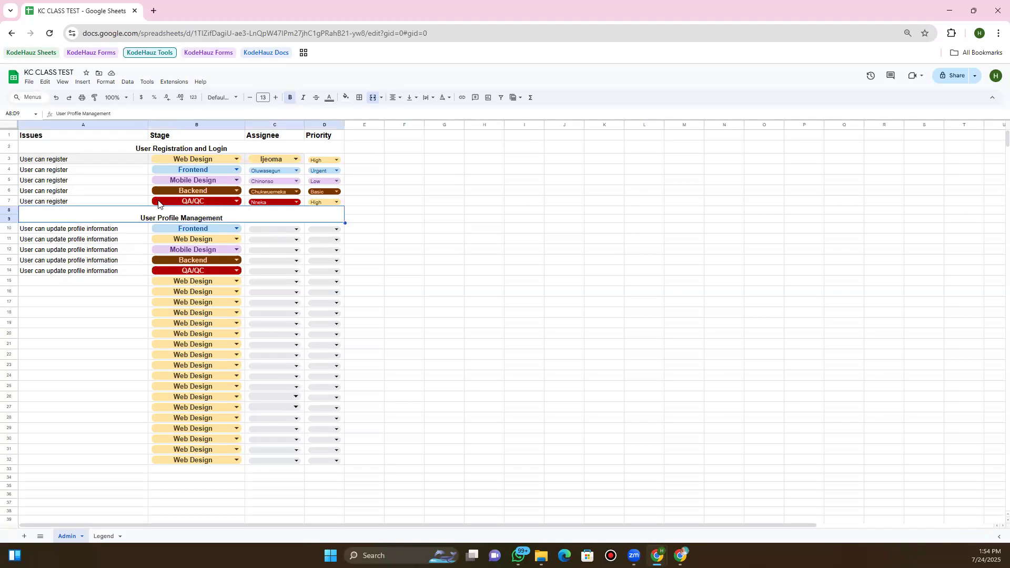
left_click(86, 157)
left_click(96, 138)
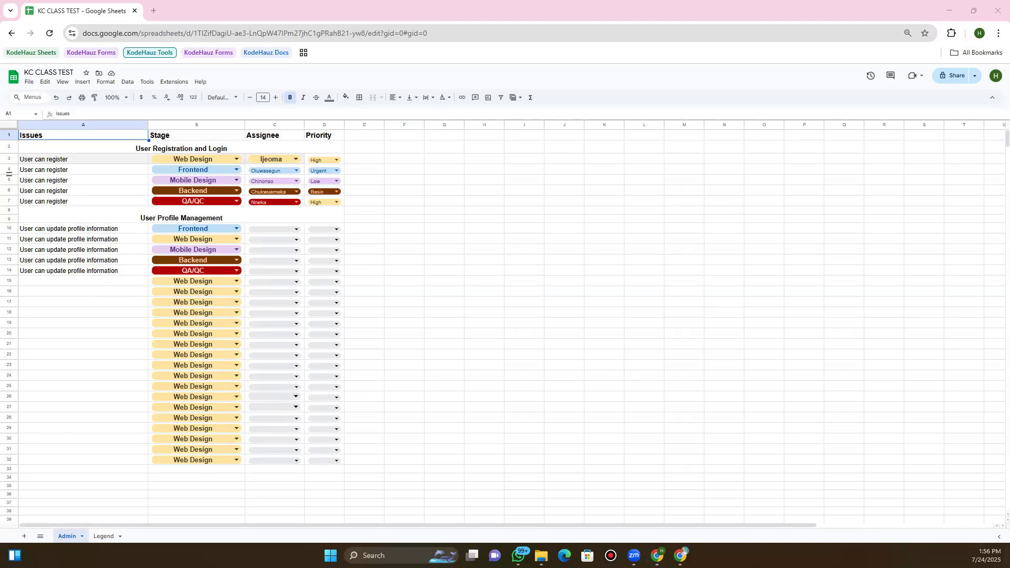
Merge the empty cells A35:A39 below the table into one block
left_click(8, 173)
scroll(243, 287, "down", 5)
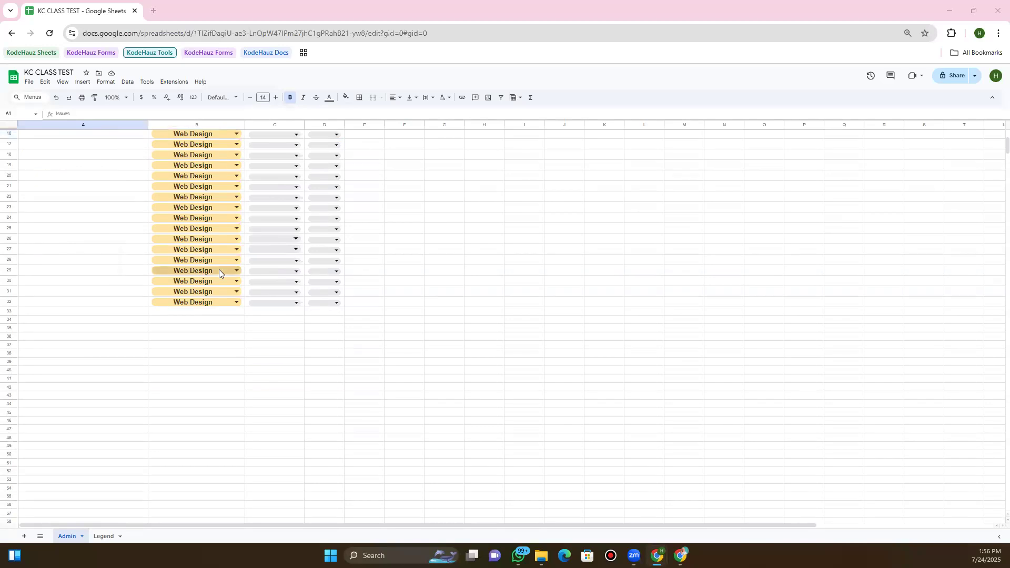
left_click(80, 330)
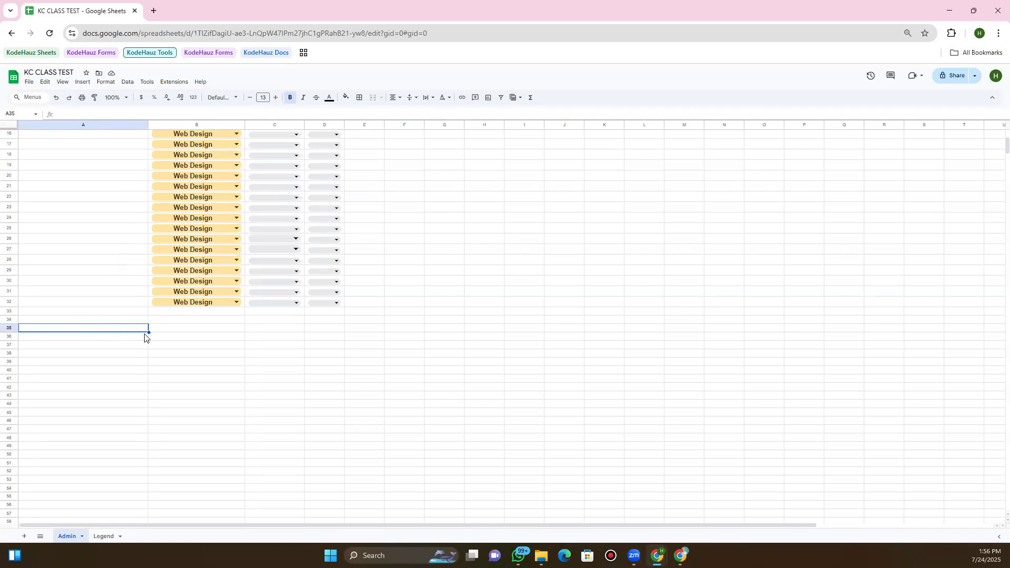
mouse_move(146, 338)
left_mouse_down()
mouse_move(144, 361)
mouse_move(140, 347)
left_mouse_up()
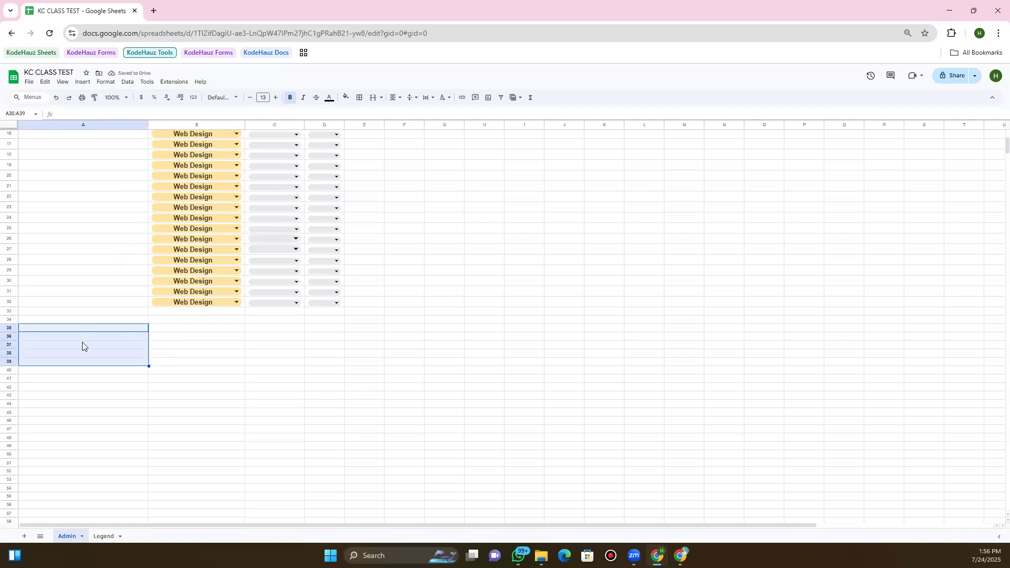
left_click(373, 98)
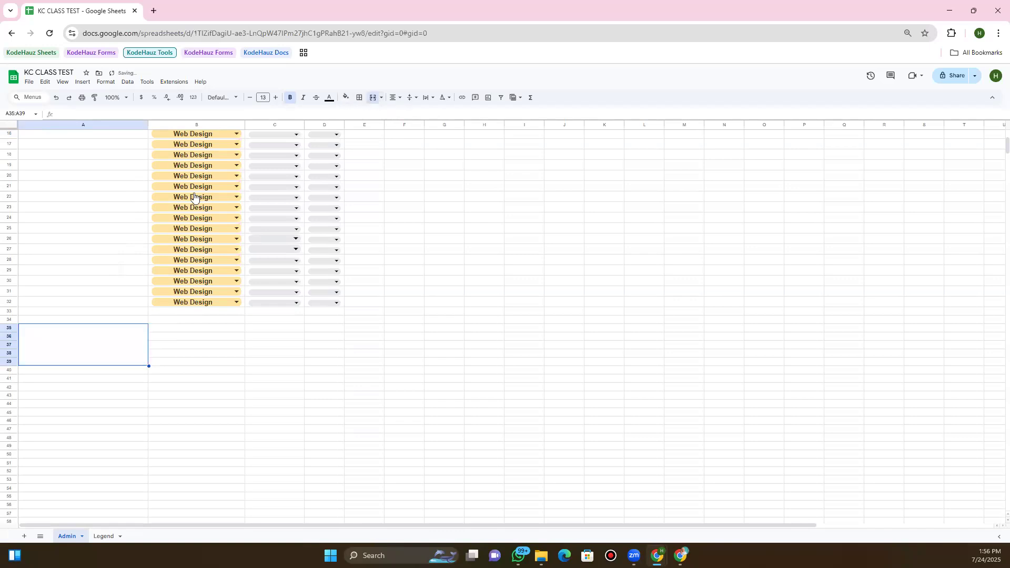
left_click(161, 340)
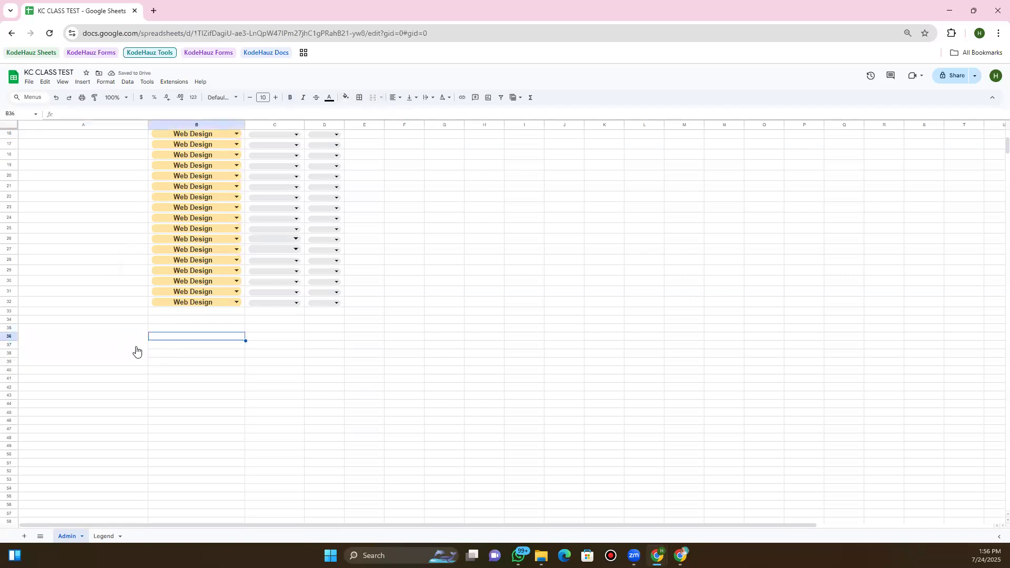
Enter the heading 'Getting' in the merged A35:A39 cell
left_click(136, 351)
double_click(135, 351)
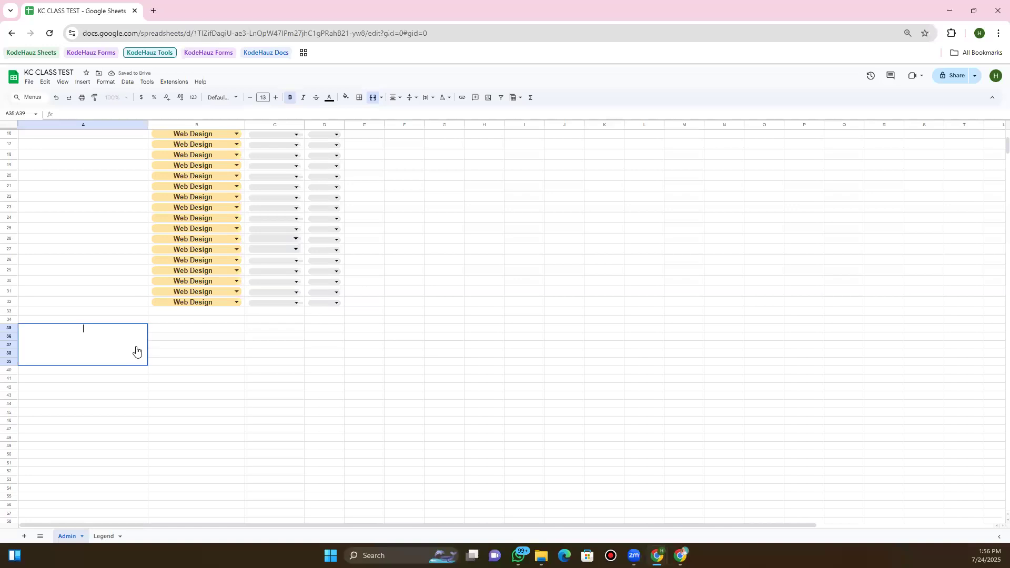
type("Getting")
left_click(176, 380)
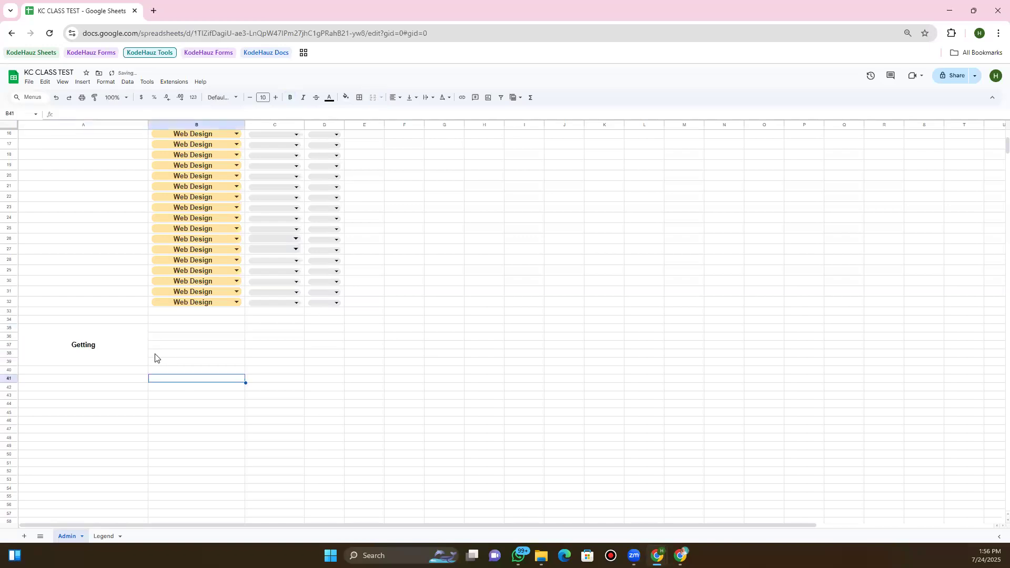
Centre 'Getting' horizontally within the merged cell
left_click(134, 352)
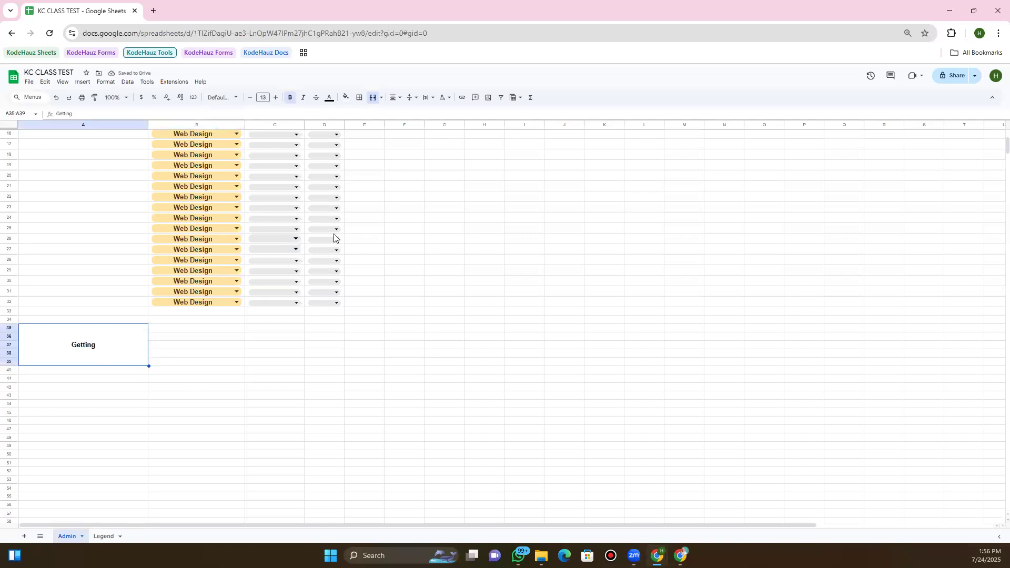
left_click(393, 99)
left_click(396, 113)
left_click(395, 98)
left_click(419, 113)
left_click(399, 99)
left_click(407, 114)
Centre 'Getting' vertically (Middle) in the merged cell, then return to the top of the sheet
left_click(409, 100)
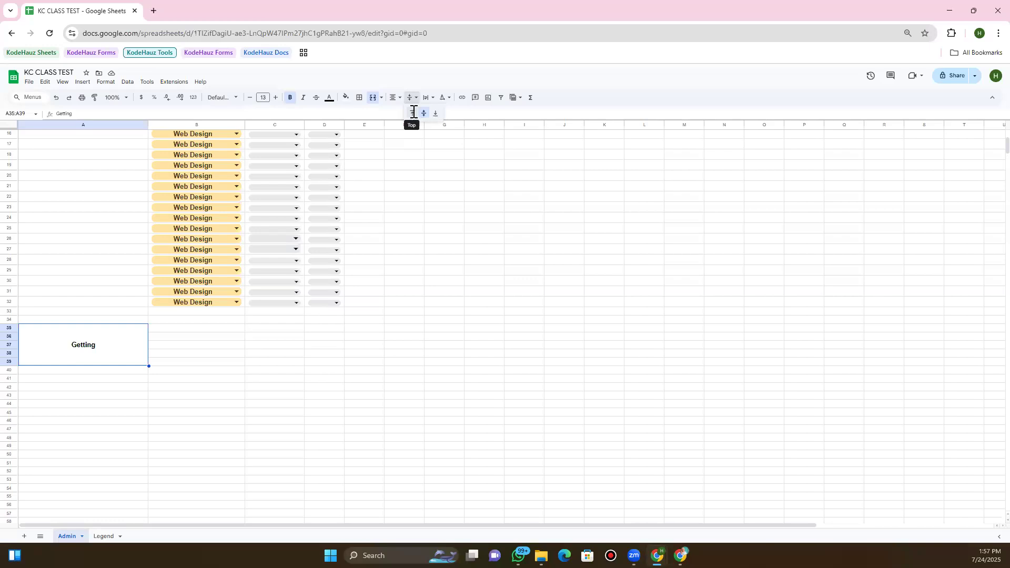
left_click(413, 115)
left_click(412, 98)
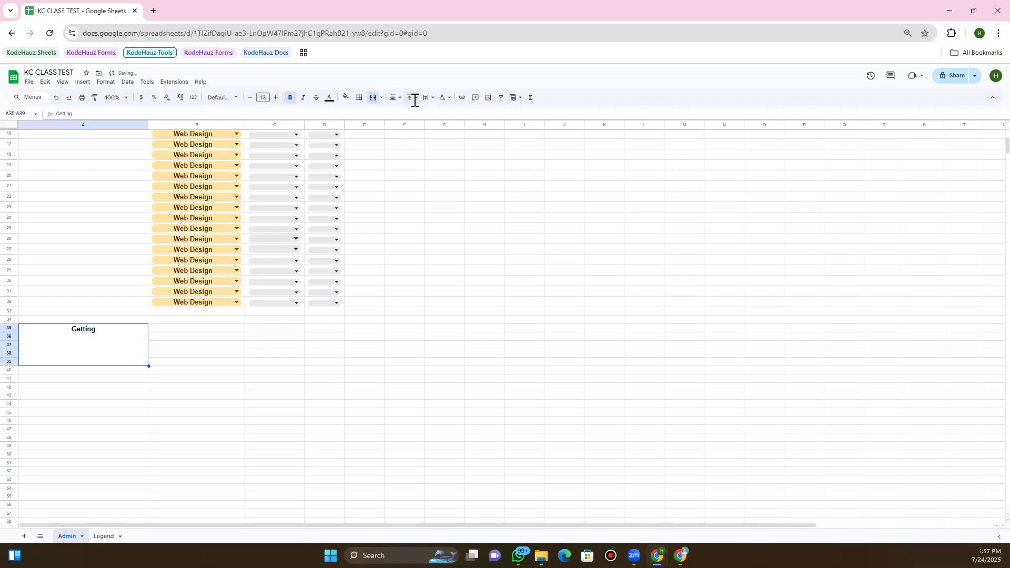
left_click(435, 114)
left_click(413, 99)
left_click(425, 114)
key("Tab")
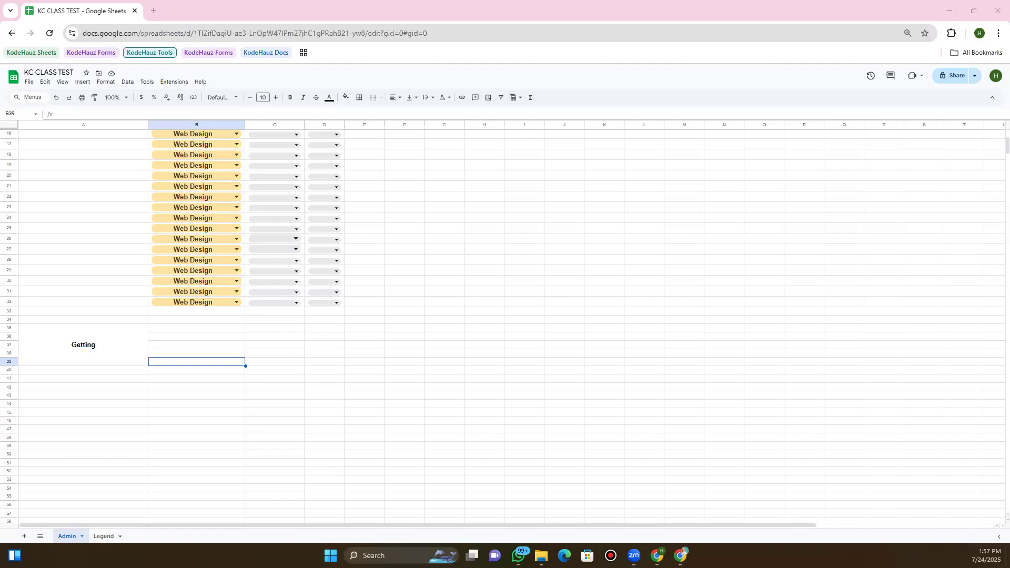
scroll(232, 351, "up", 5)
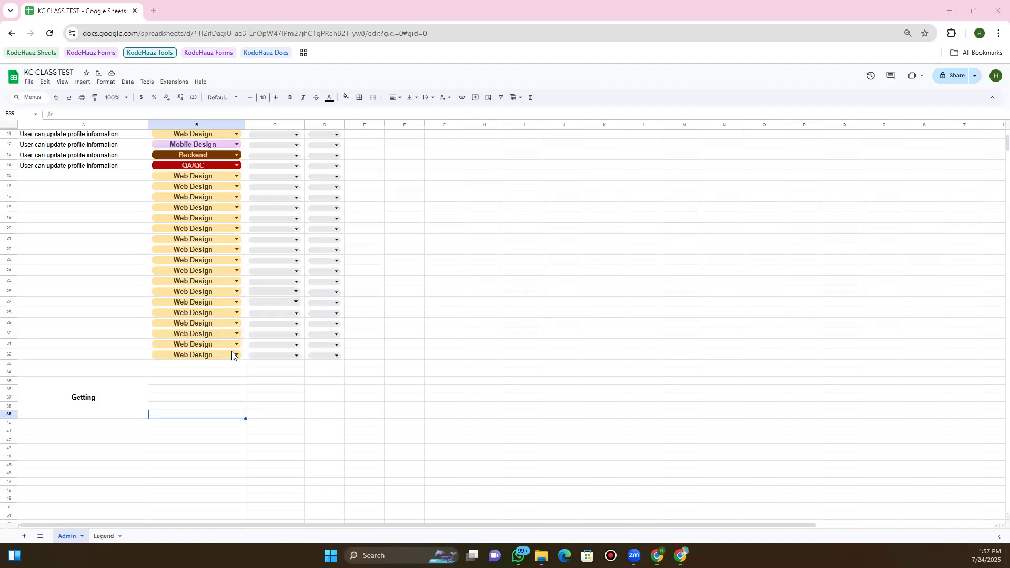